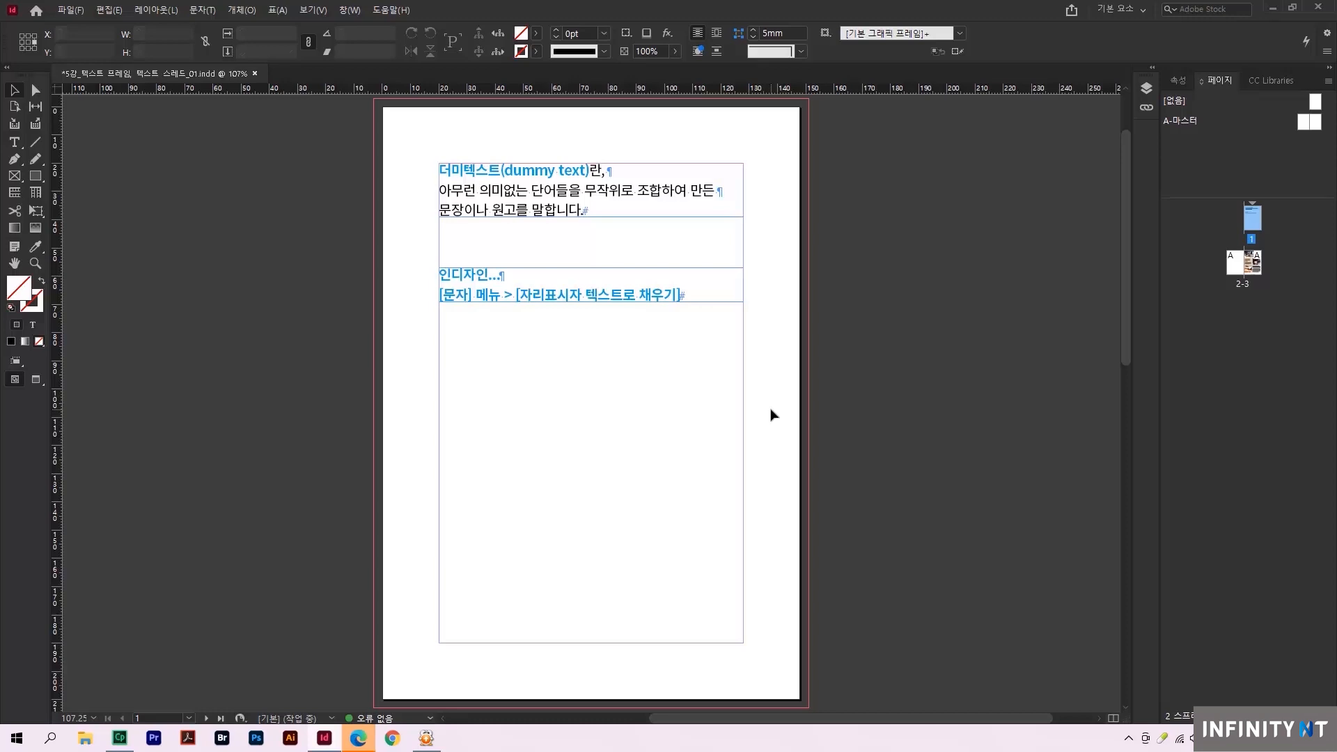
# - Save the document and fill a new margin-wide text frame below the blue menu note on page 1 with placeholder text
pyautogui.hotkey('ctrl', 's')
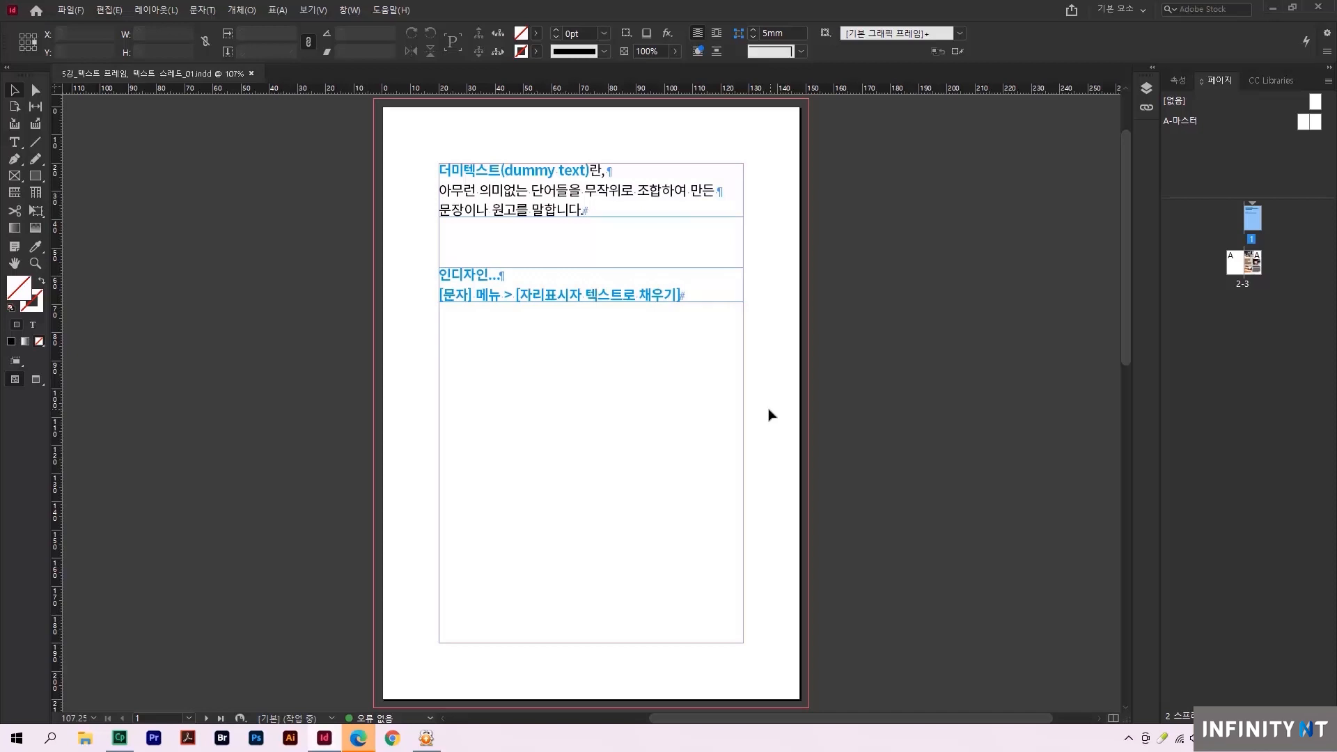
pyautogui.click(14, 142)
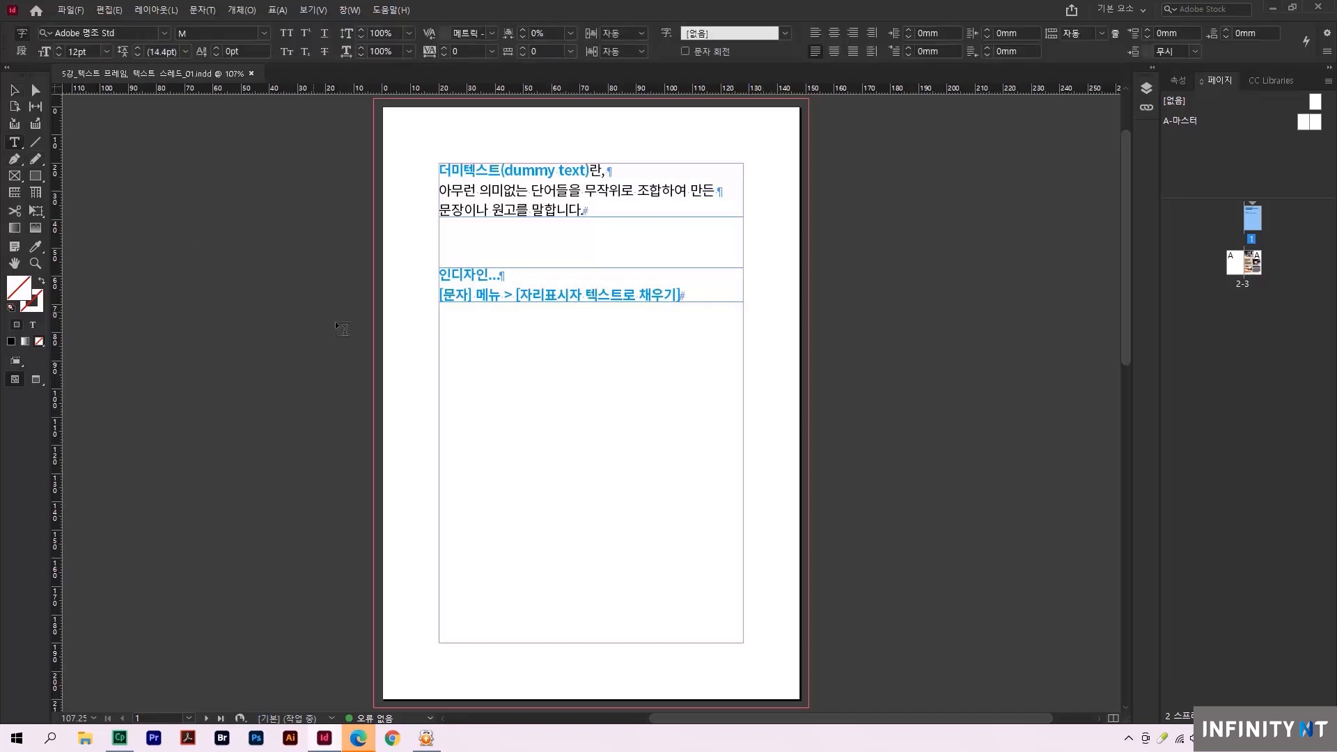
pyautogui.moveTo(441, 371); pyautogui.dragTo(744, 642)
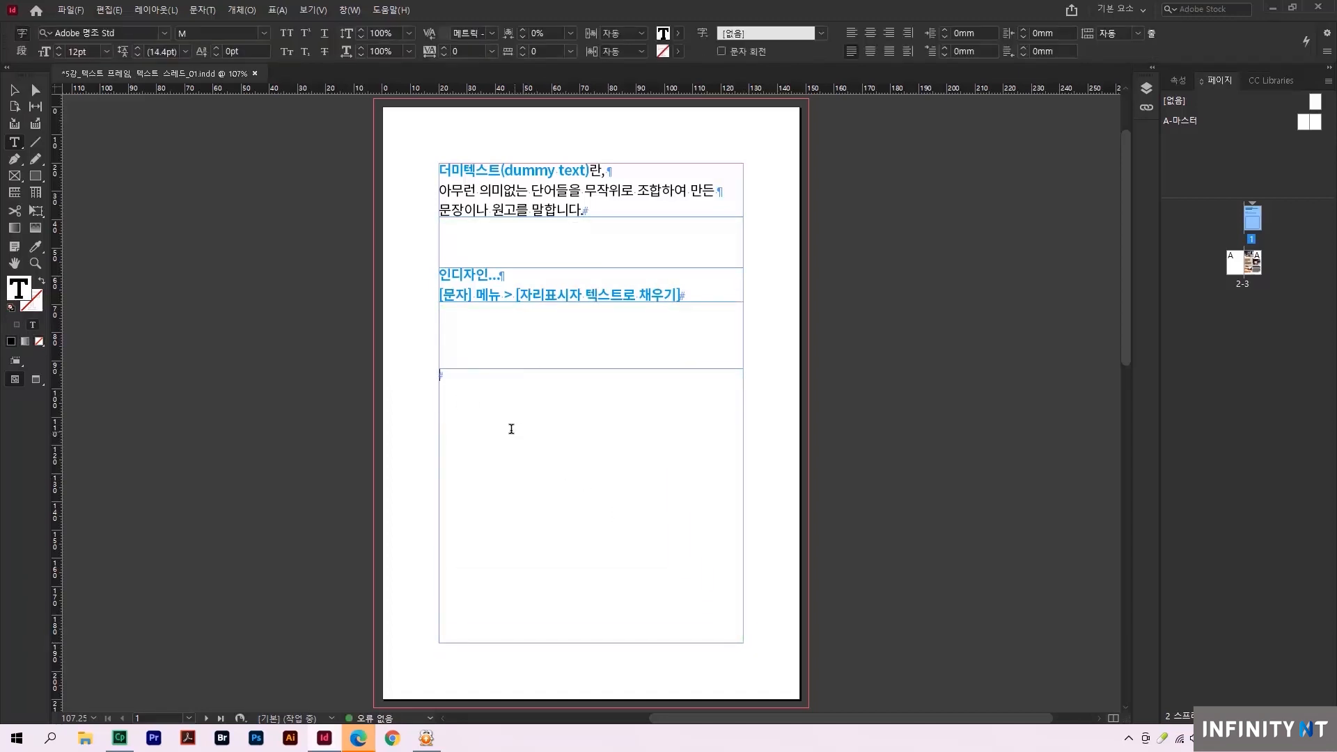
pyautogui.click(203, 12)
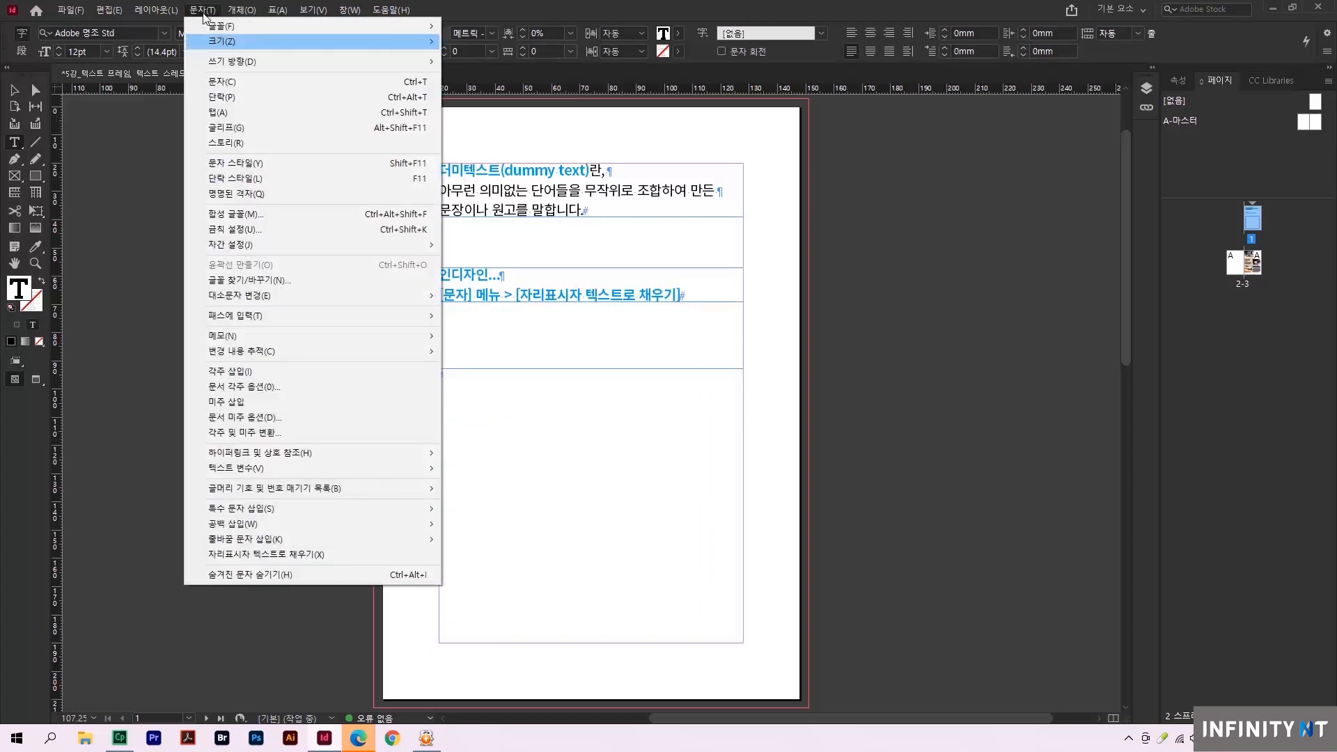
pyautogui.click(294, 556)
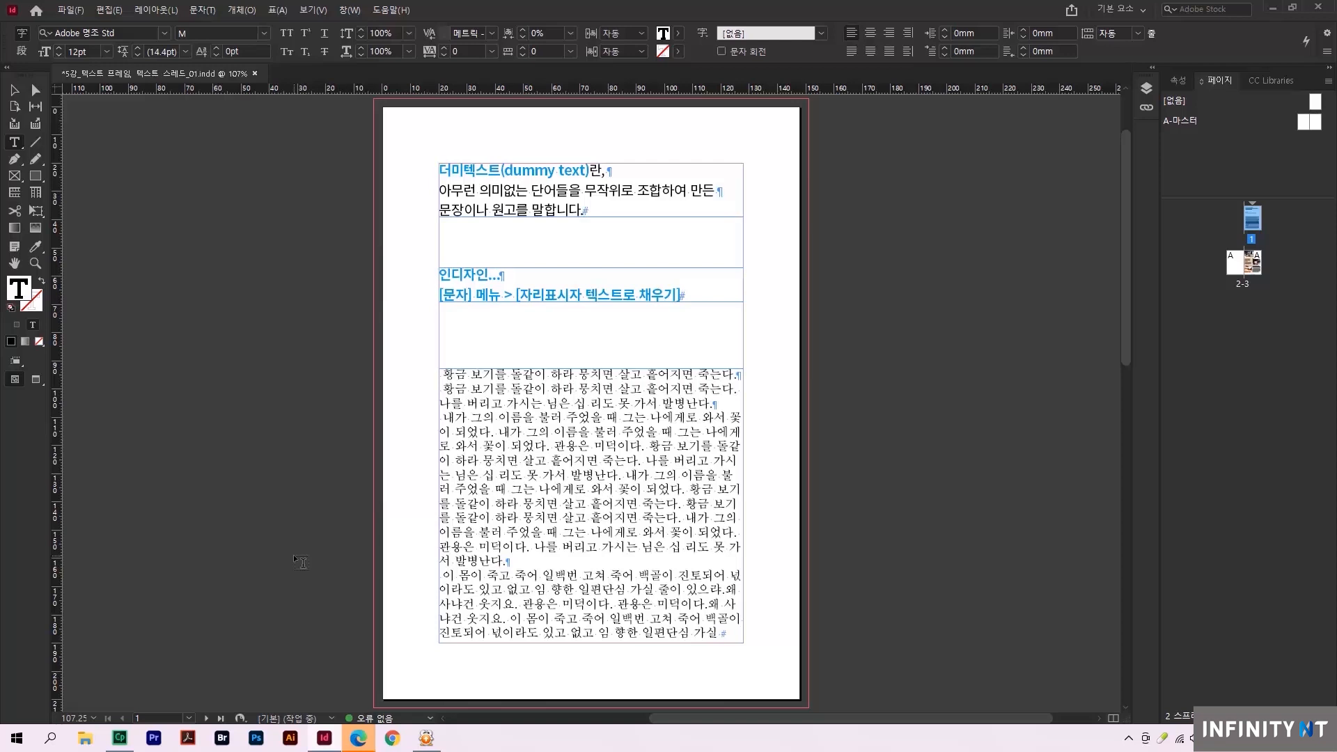
# - Select part of the placeholder paragraph and refill it through the placeholder options with 한국어 as the language
pyautogui.moveTo(482, 392); pyautogui.dragTo(660, 600)
pyautogui.moveTo(512, 422); pyautogui.dragTo(549, 486)
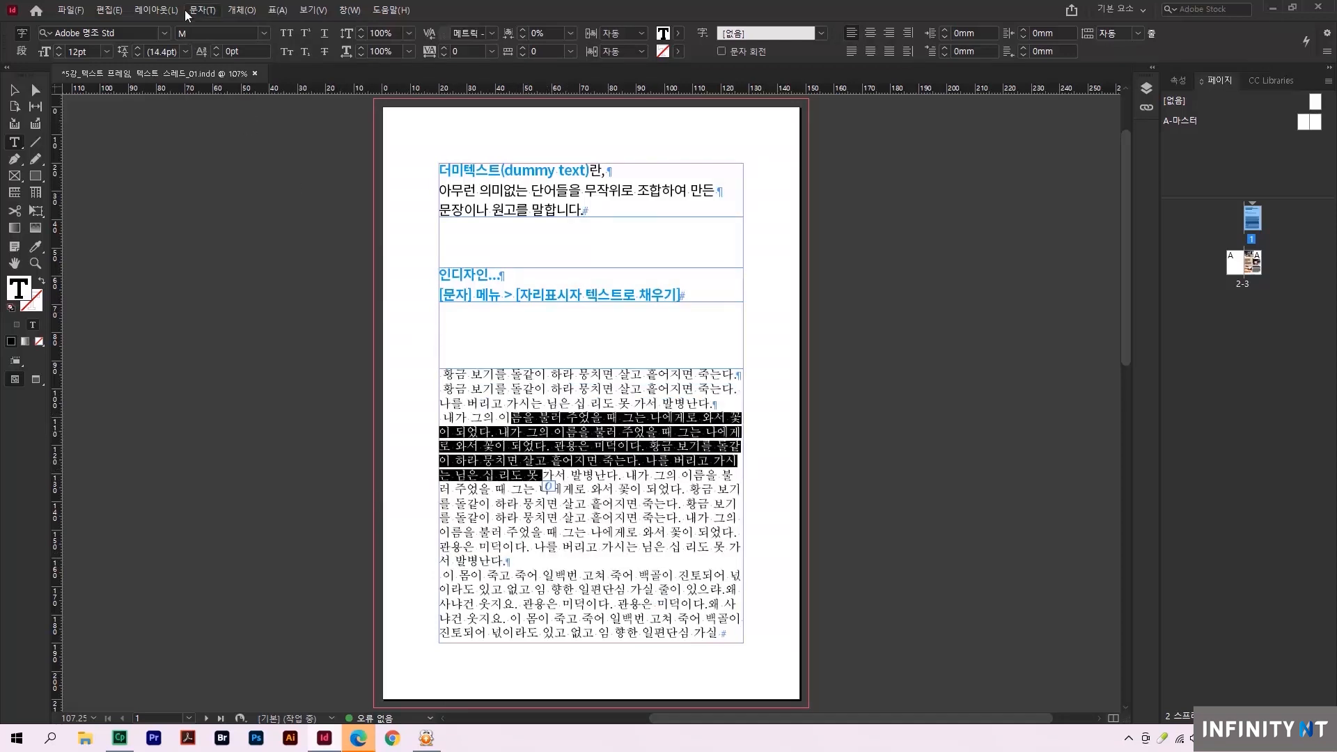
pyautogui.click(201, 10)
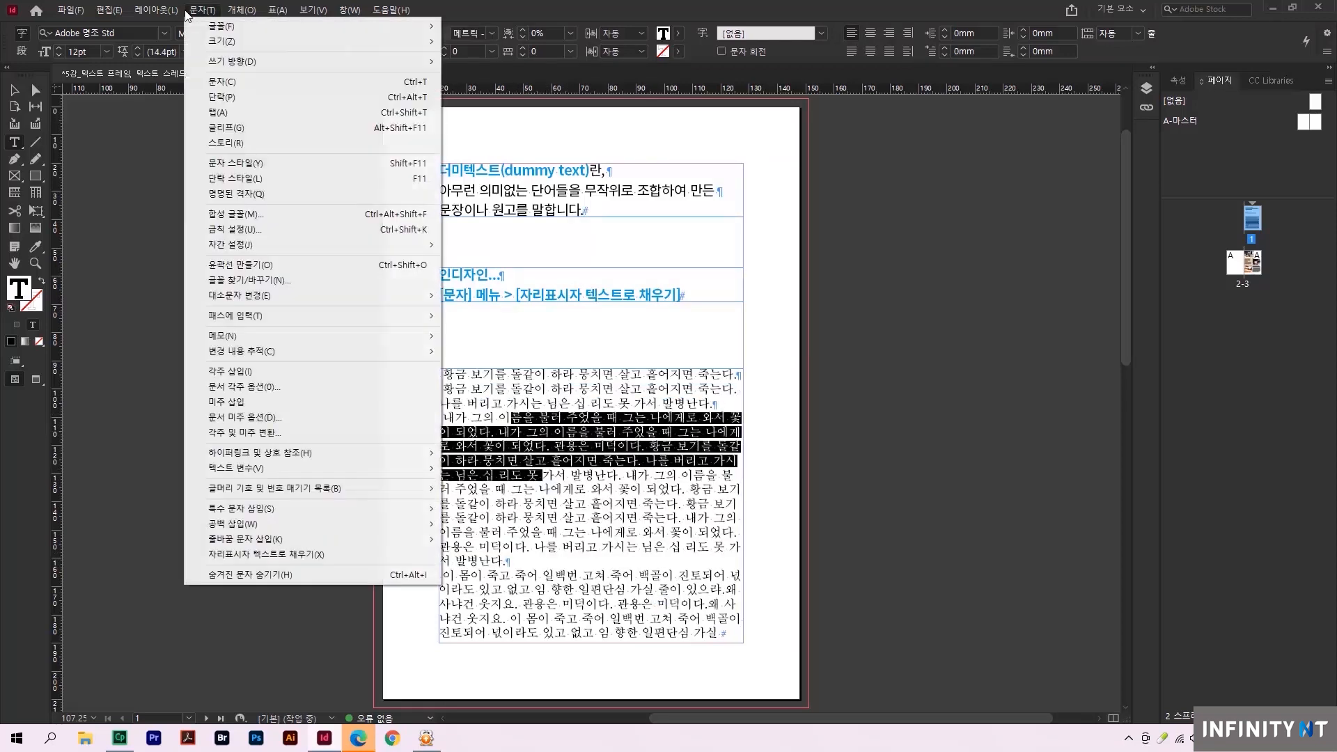
pyautogui.click(263, 557)
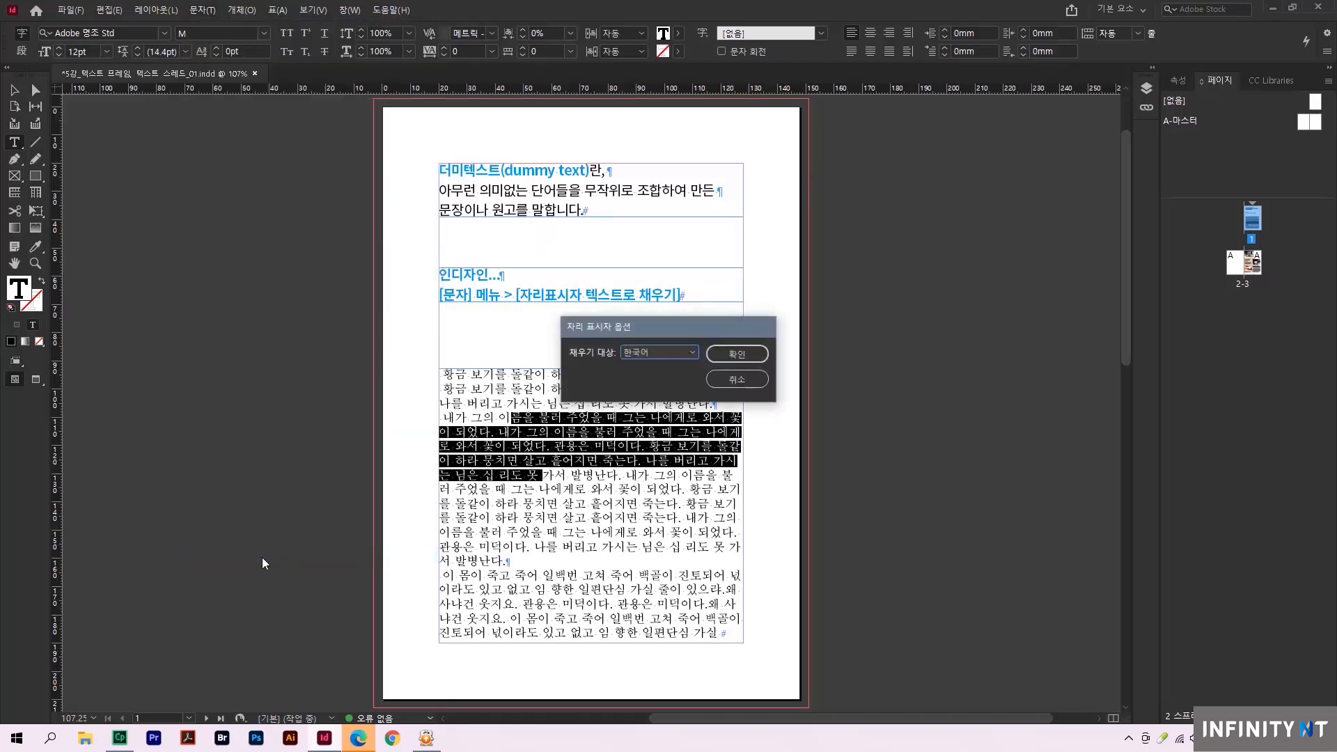
pyautogui.click(650, 354)
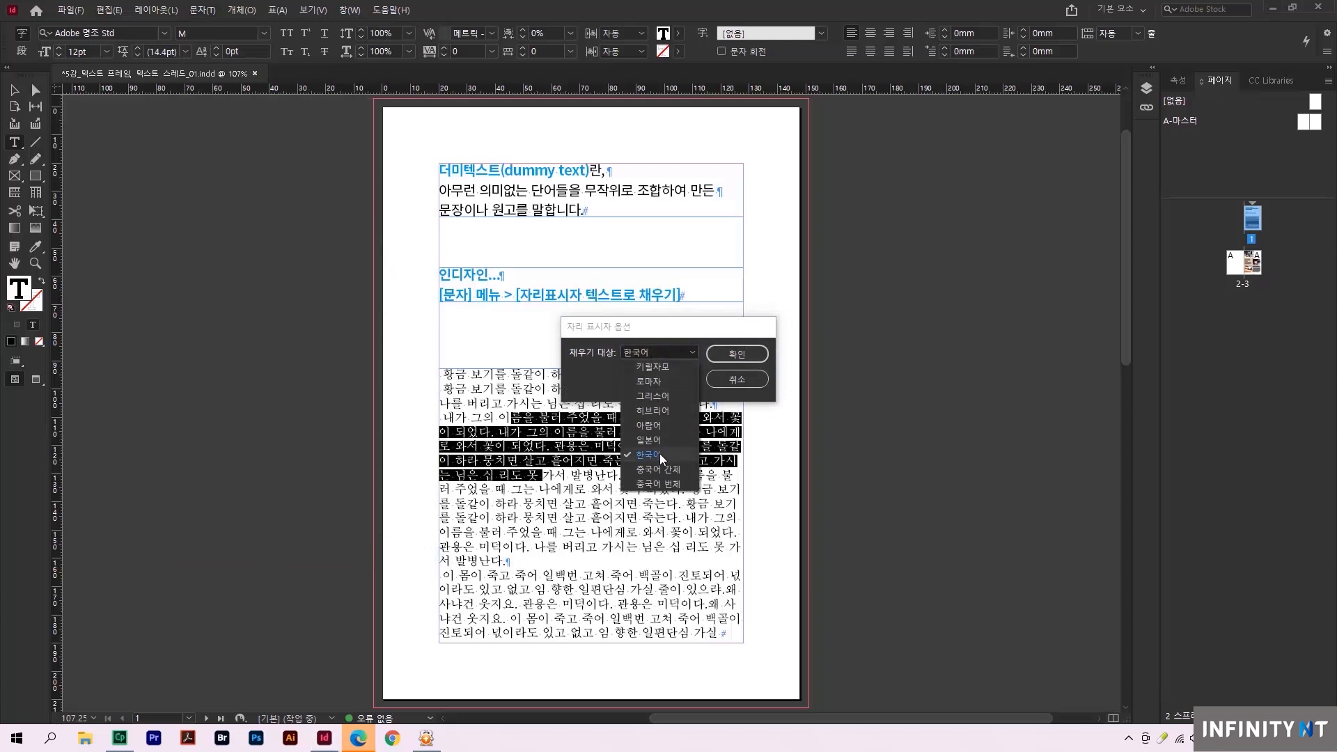
pyautogui.click(679, 330)
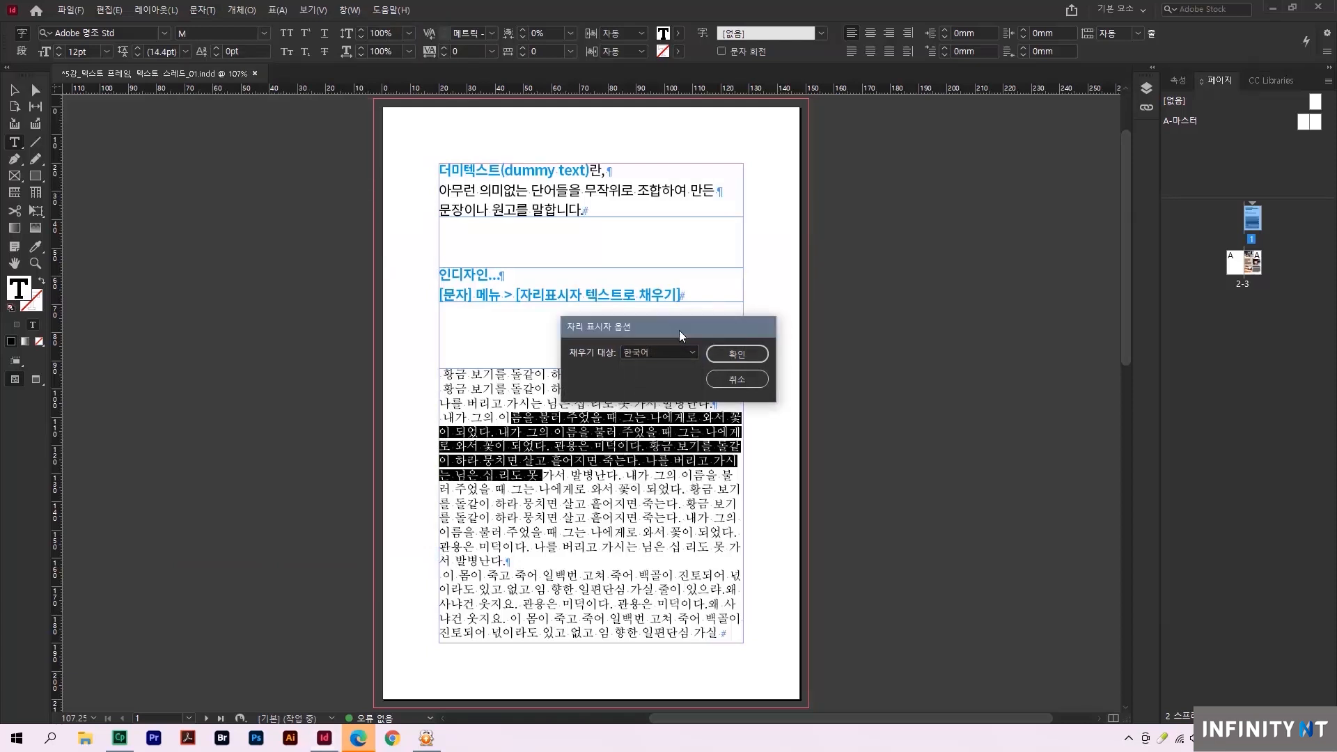
pyautogui.click(726, 354)
pyautogui.click(618, 450)
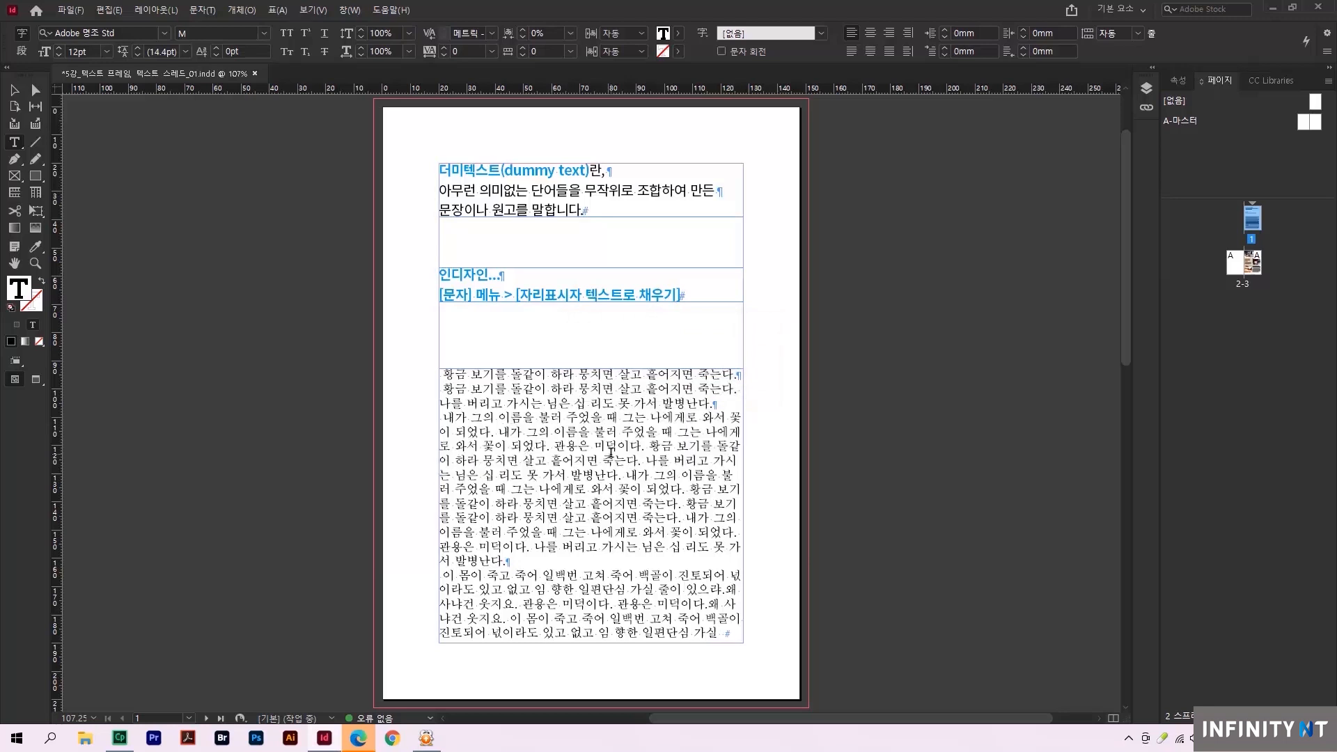
pyautogui.click(15, 91)
pyautogui.click(259, 312)
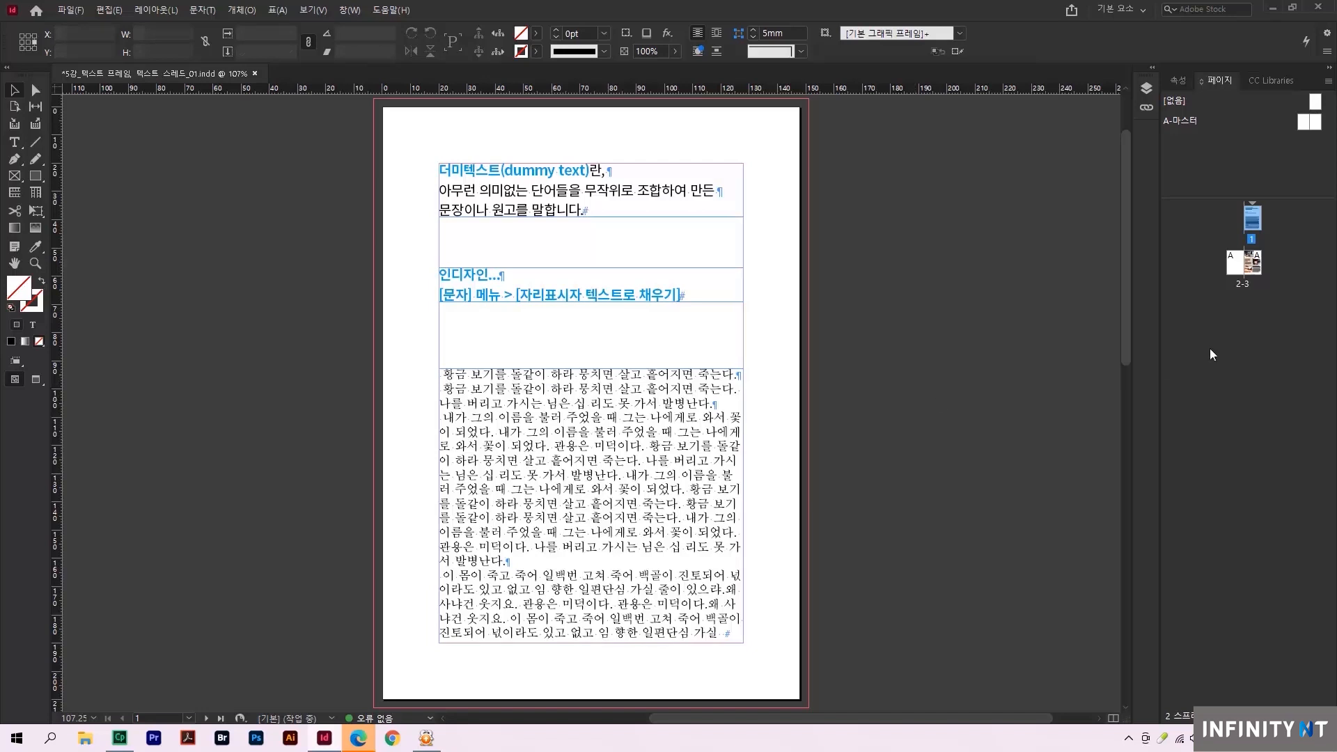
# - Go to spread 2-3 and draw an empty text frame about 98.5 × 39 mm in the upper part of page 2
pyautogui.doubleClick(1244, 284)
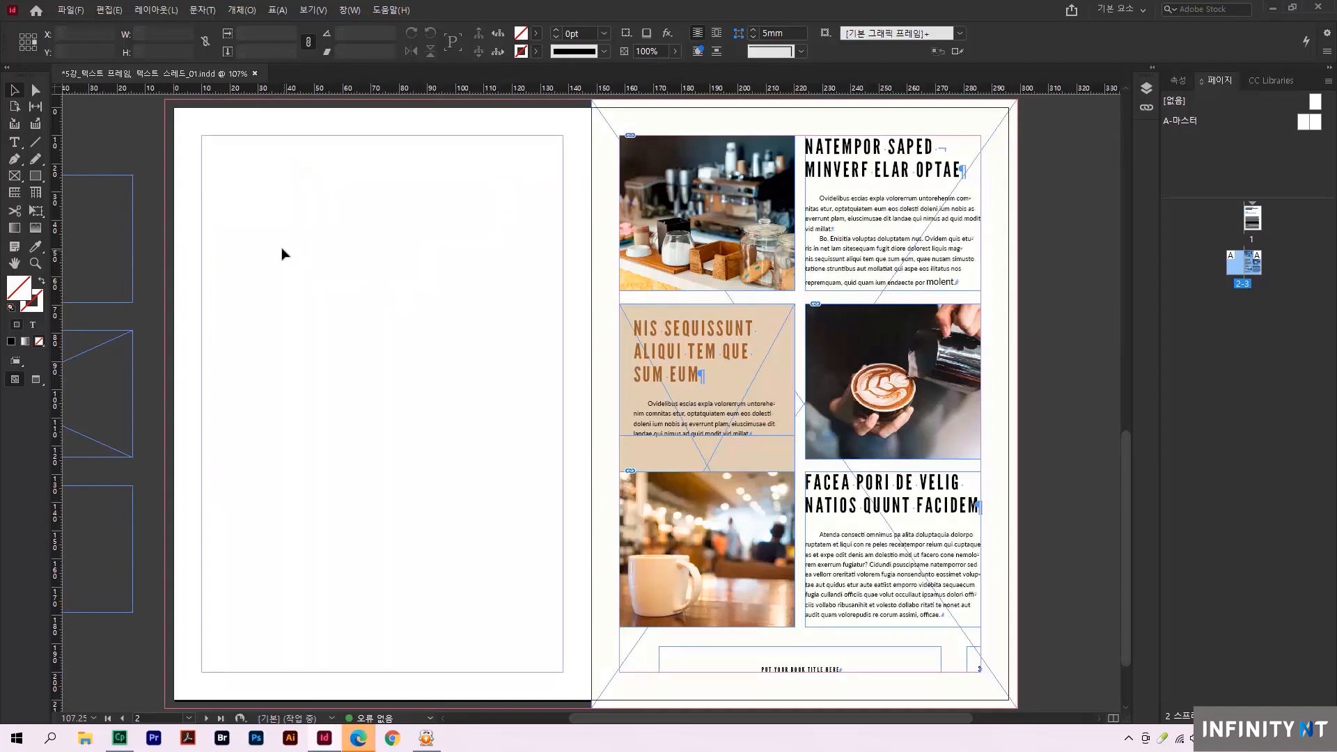
pyautogui.click(15, 144)
pyautogui.moveTo(246, 163); pyautogui.dragTo(524, 273)
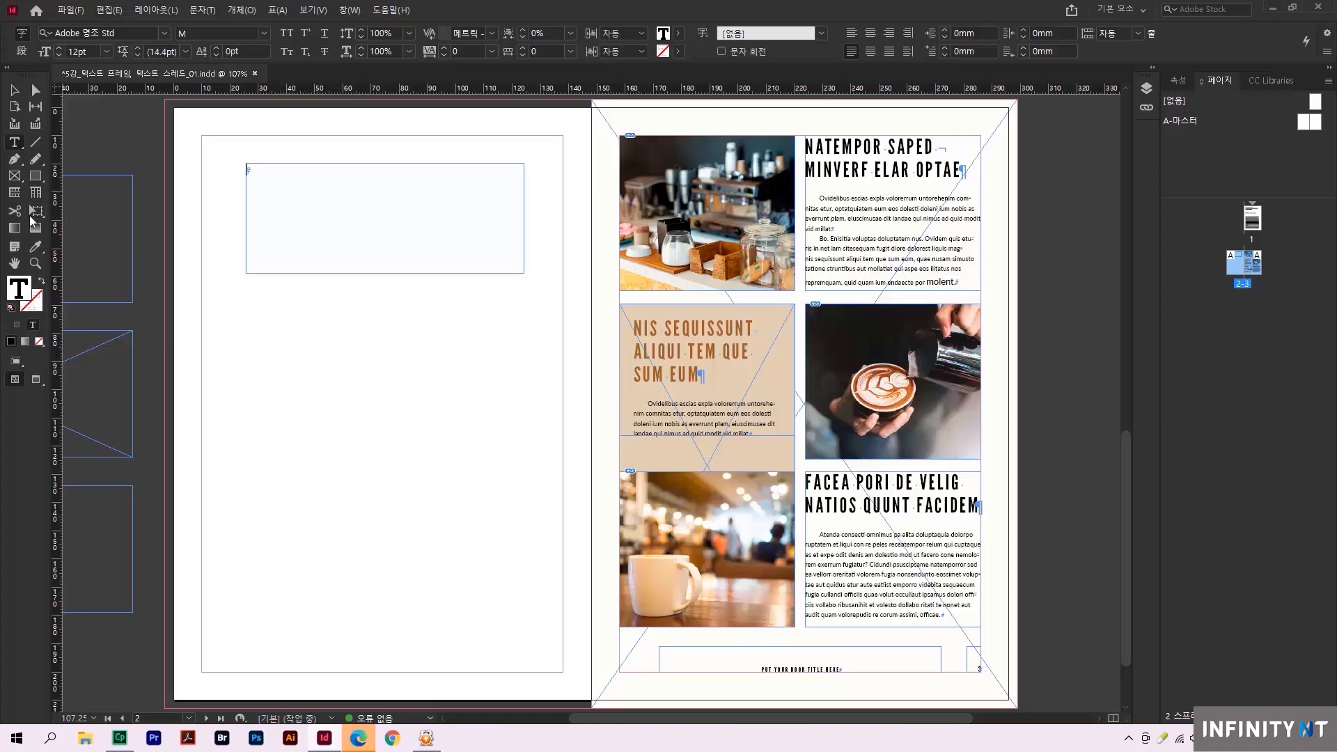
# - Draw a rectangular placeholder frame about 98.5 × 50.5 mm below the text frame, and a plain rectangle about 98.5 × 45 mm beneath it
pyautogui.click(15, 180)
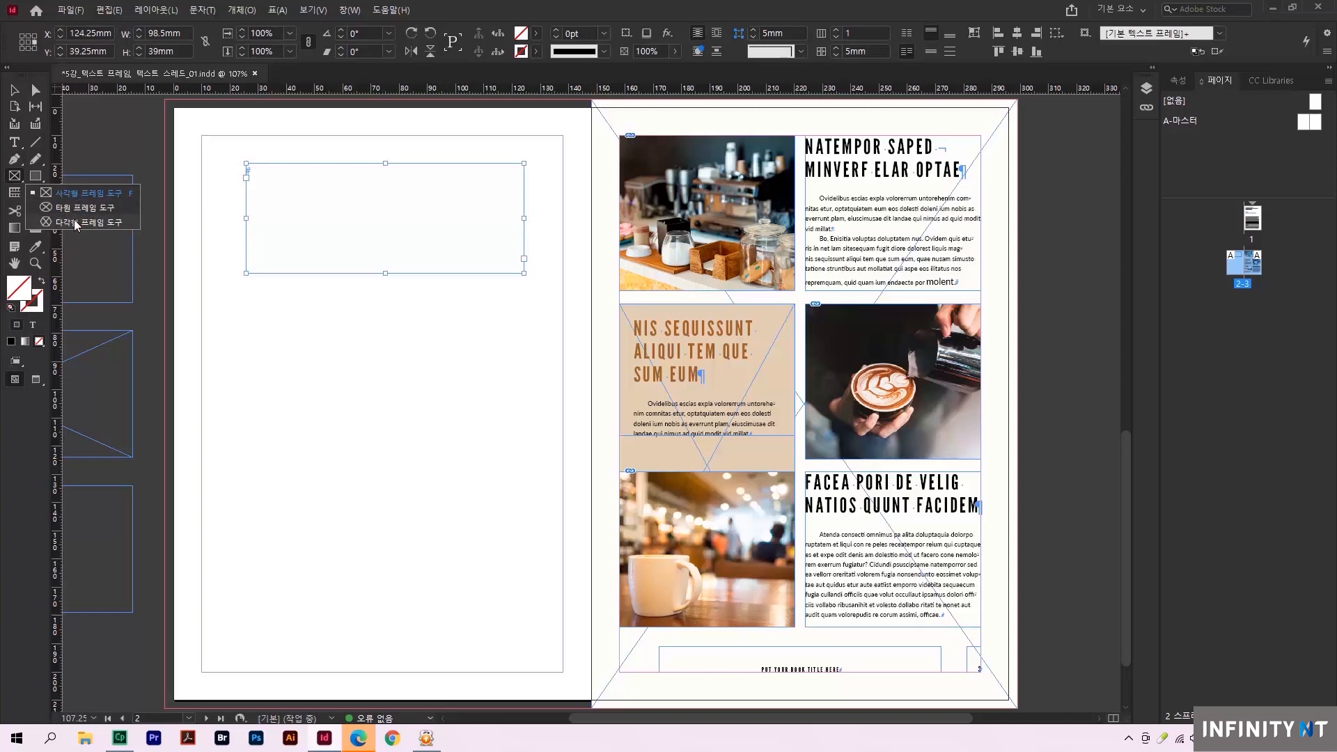
pyautogui.click(77, 194)
pyautogui.moveTo(246, 304); pyautogui.dragTo(524, 446)
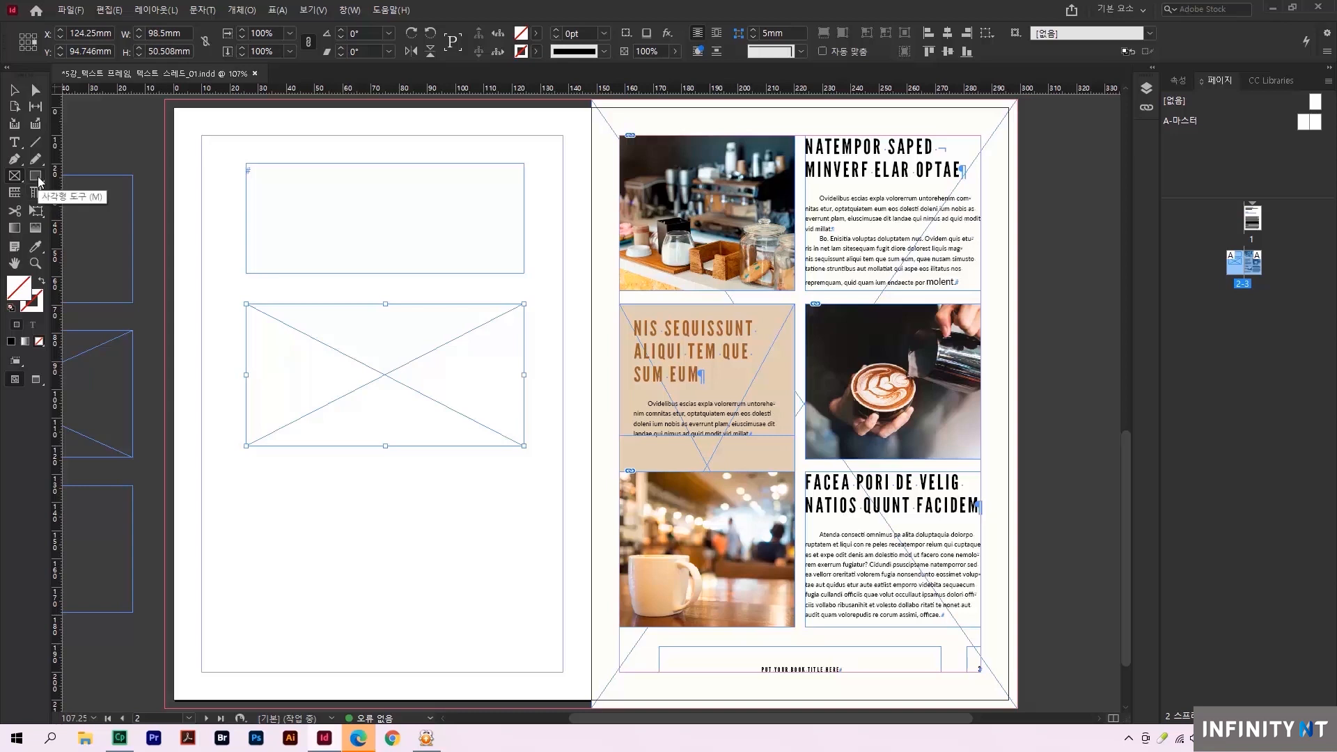
pyautogui.click(39, 180)
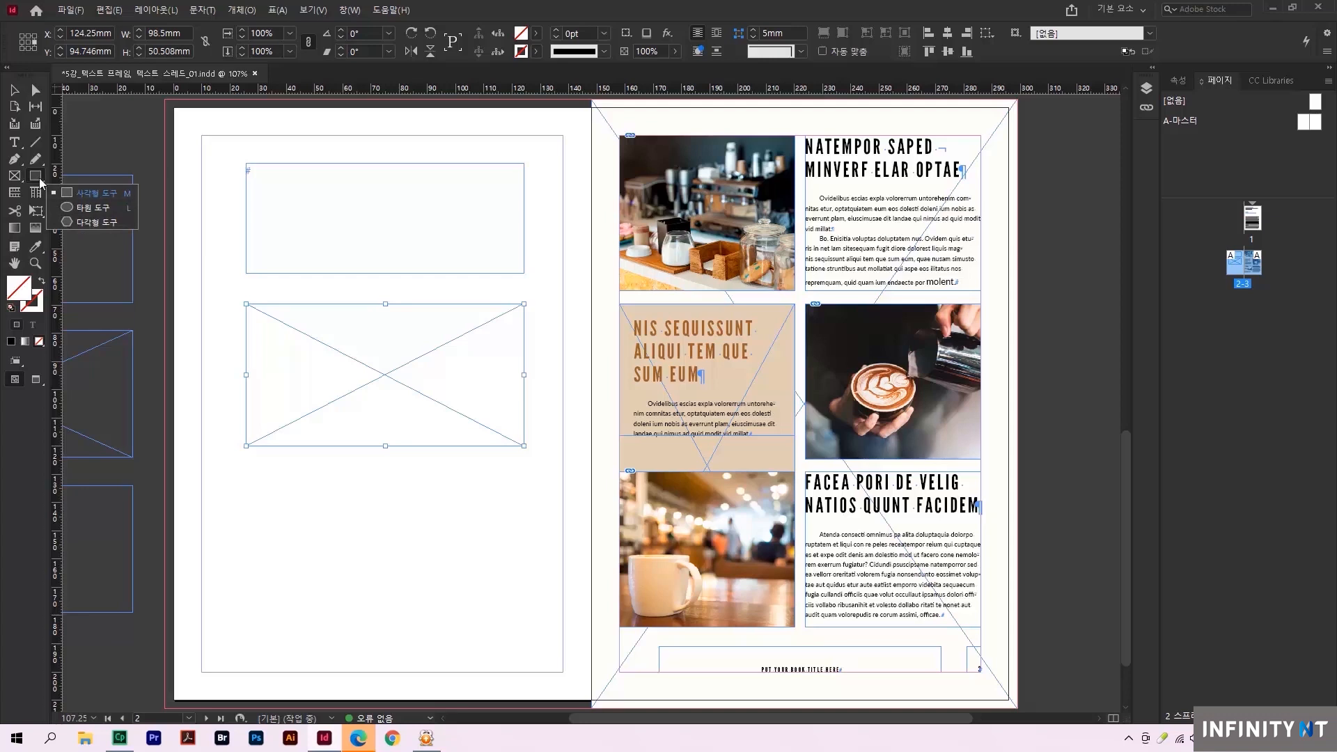
pyautogui.click(52, 193)
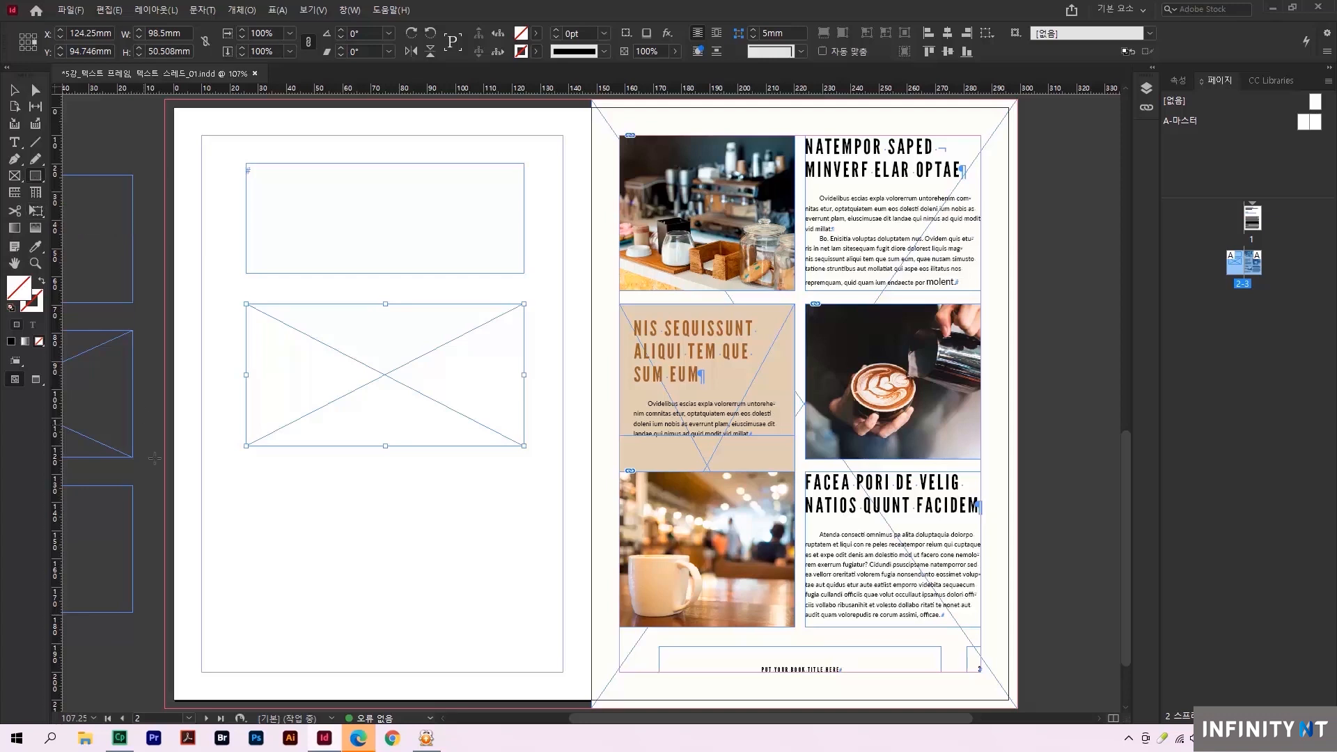
pyautogui.moveTo(245, 495); pyautogui.dragTo(524, 627)
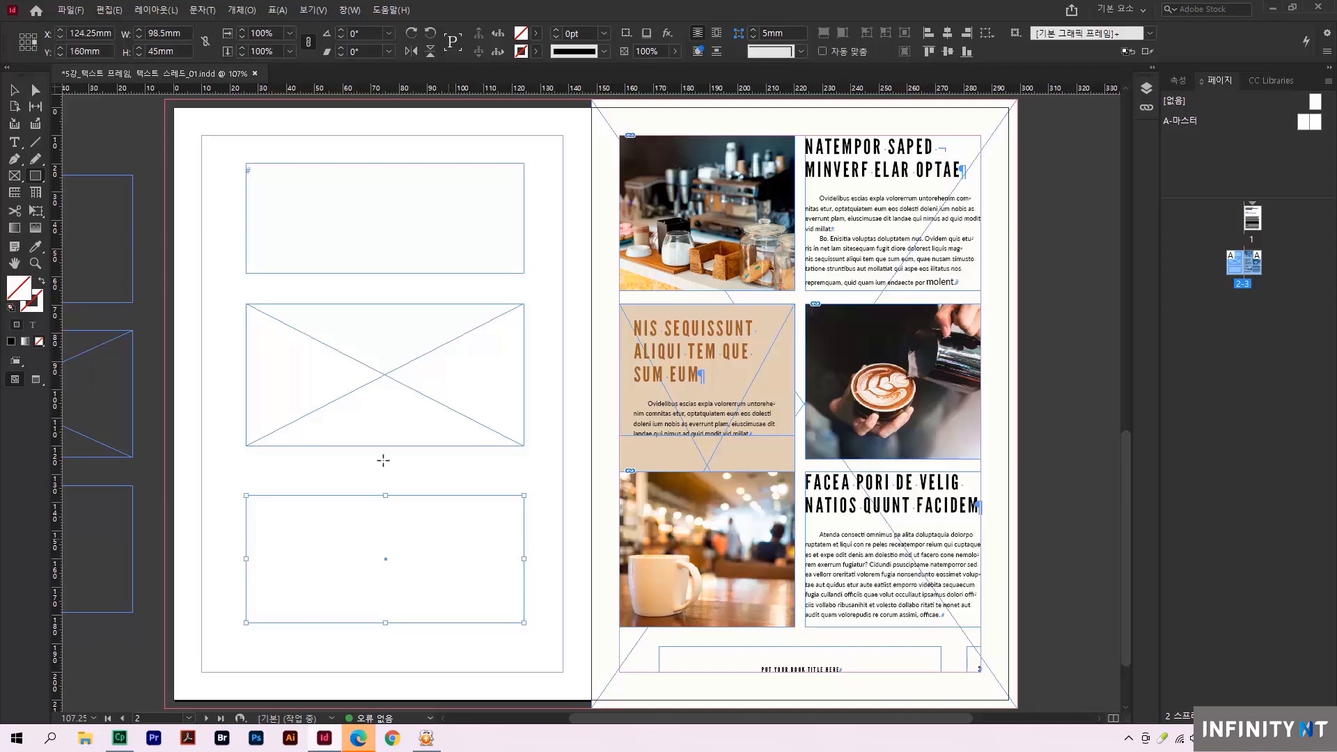
# - Shorten the beige box on page 3 to about 55 mm high and round its corners to about 8.75 mm
pyautogui.click(16, 89)
pyautogui.click(604, 478)
pyautogui.click(632, 461)
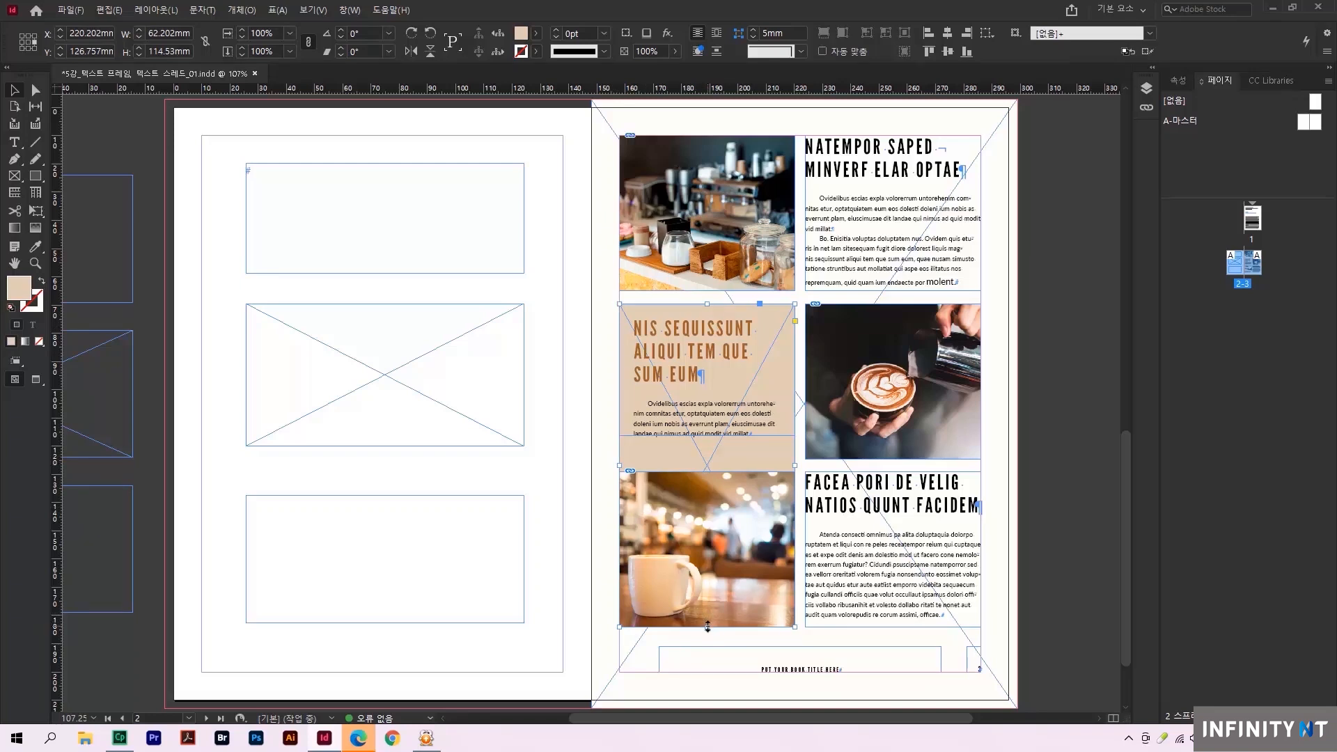
pyautogui.moveTo(708, 627); pyautogui.dragTo(721, 460)
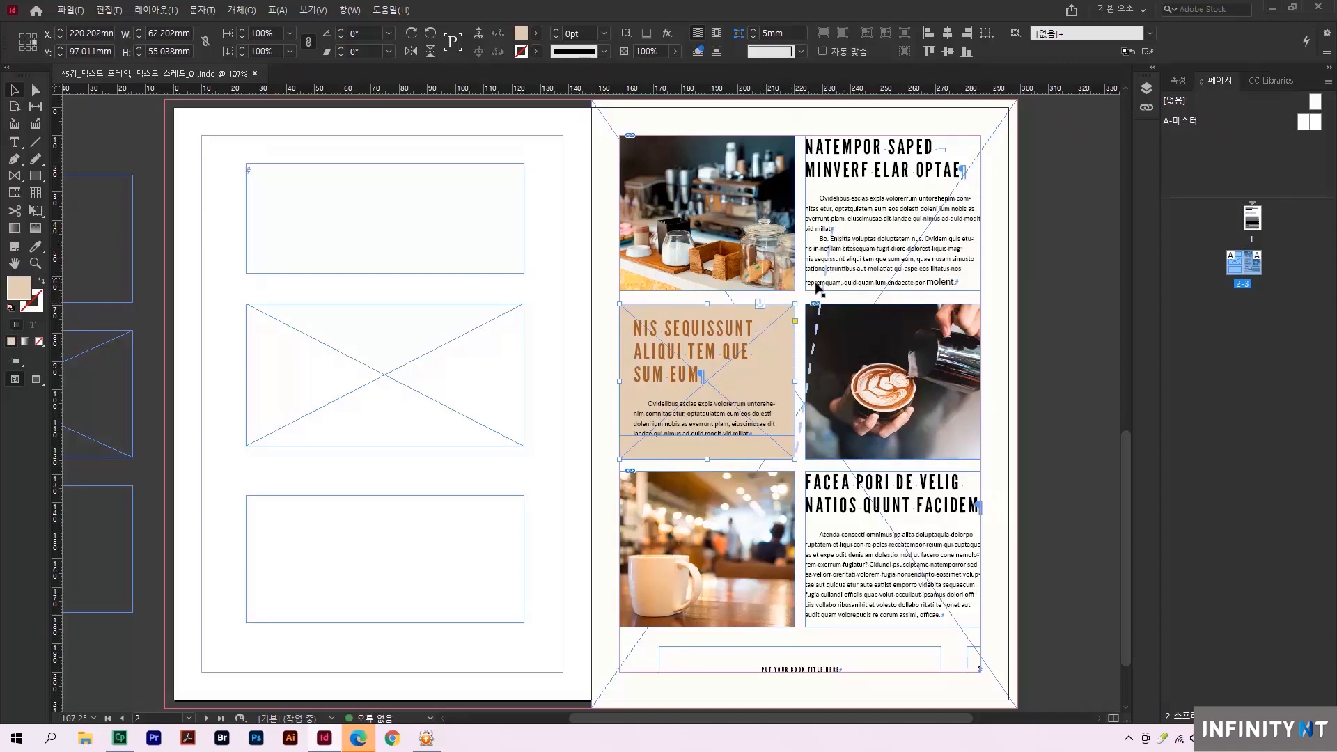
pyautogui.click(796, 321)
pyautogui.moveTo(797, 306); pyautogui.dragTo(769, 307)
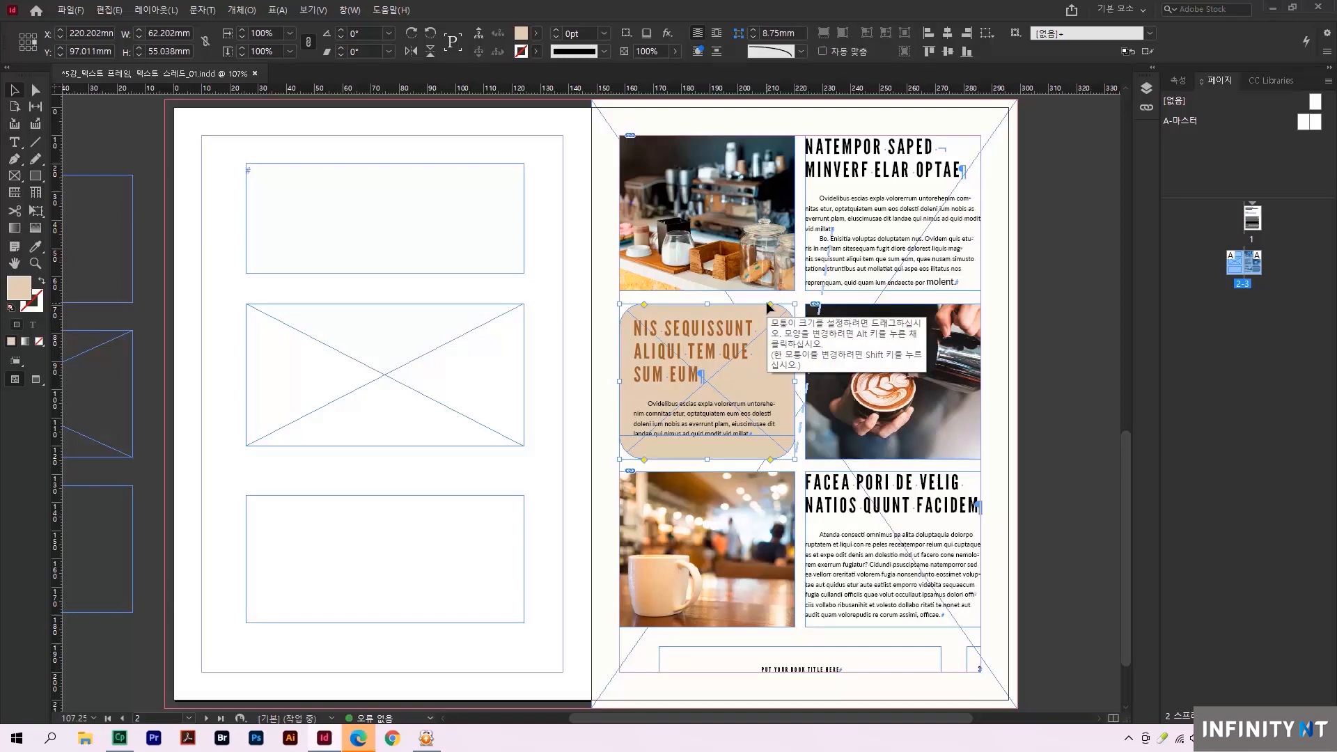
# - Crop the coffee machine photo's frame from its left edge to about 50.5 mm wide, and enlarge it from the upper-left corner with Auto-Fit enabled
pyautogui.click(703, 283)
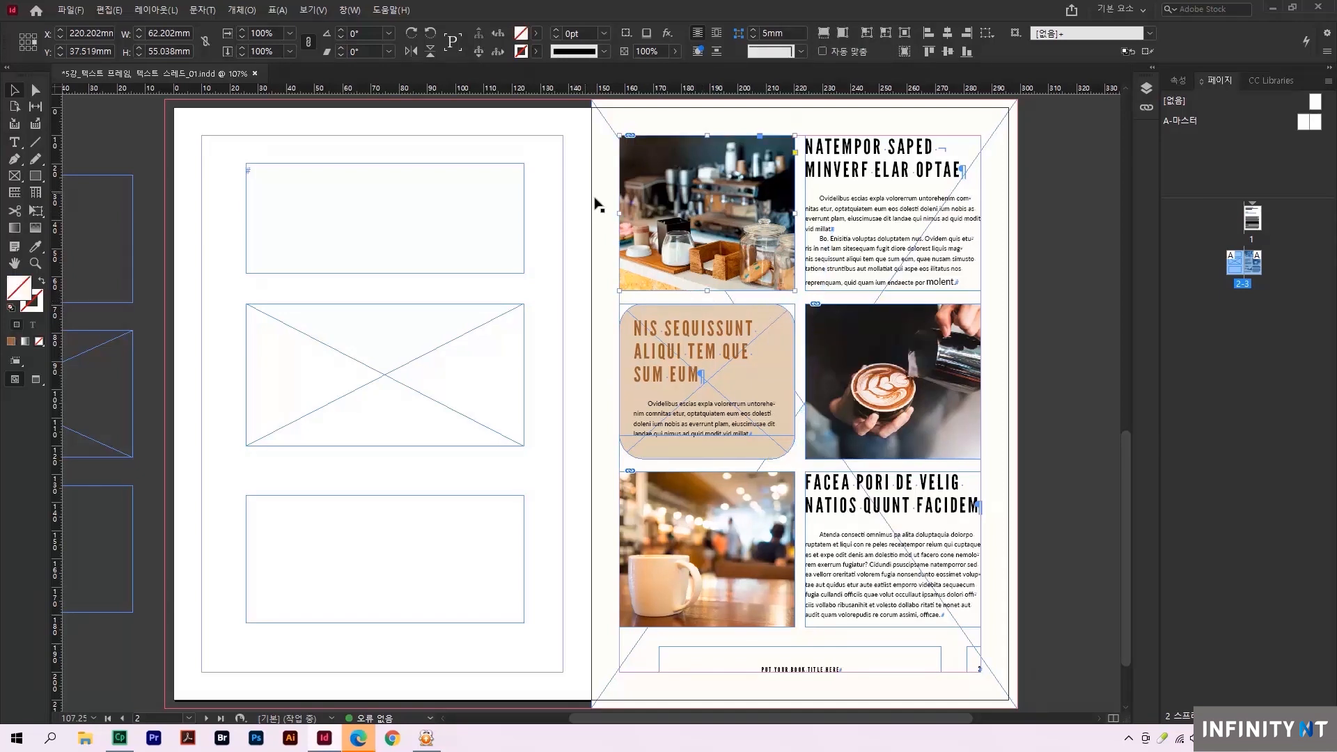
pyautogui.moveTo(614, 218); pyautogui.dragTo(653, 216)
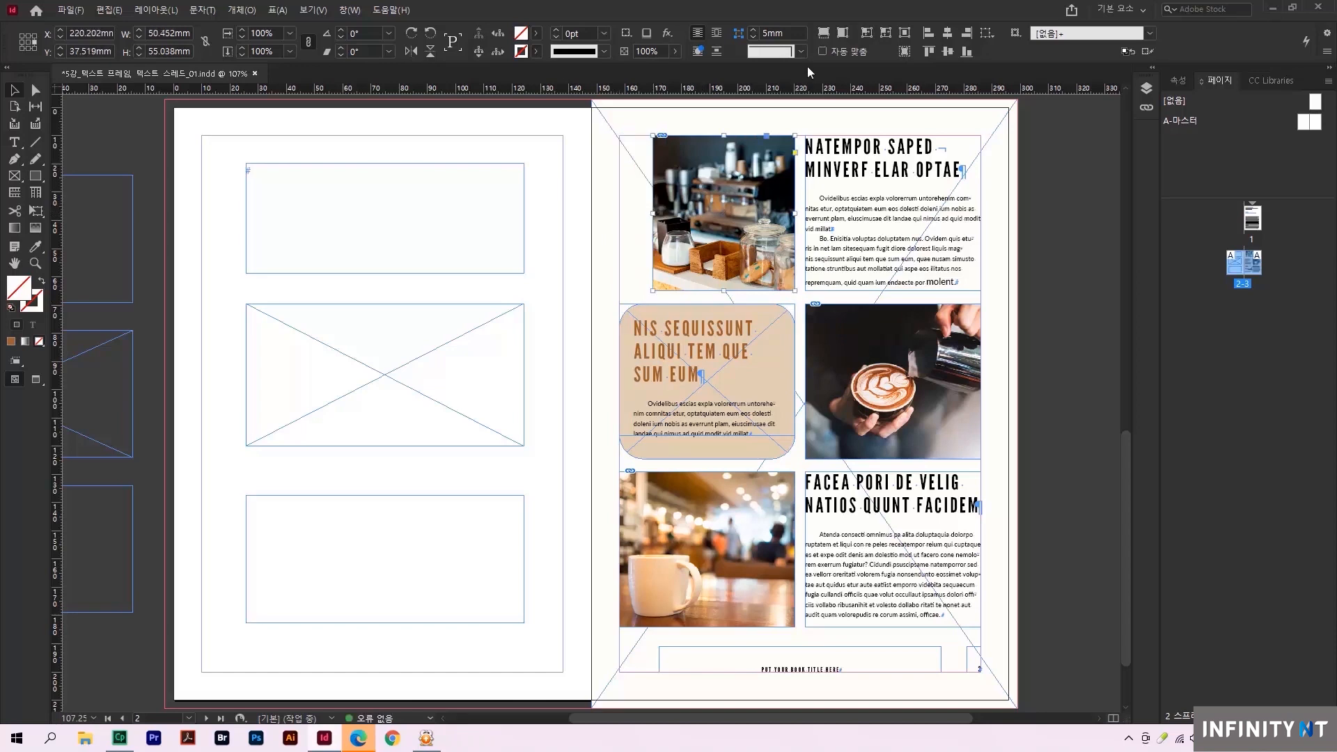
pyautogui.click(823, 51)
pyautogui.moveTo(653, 135); pyautogui.dragTo(639, 122)
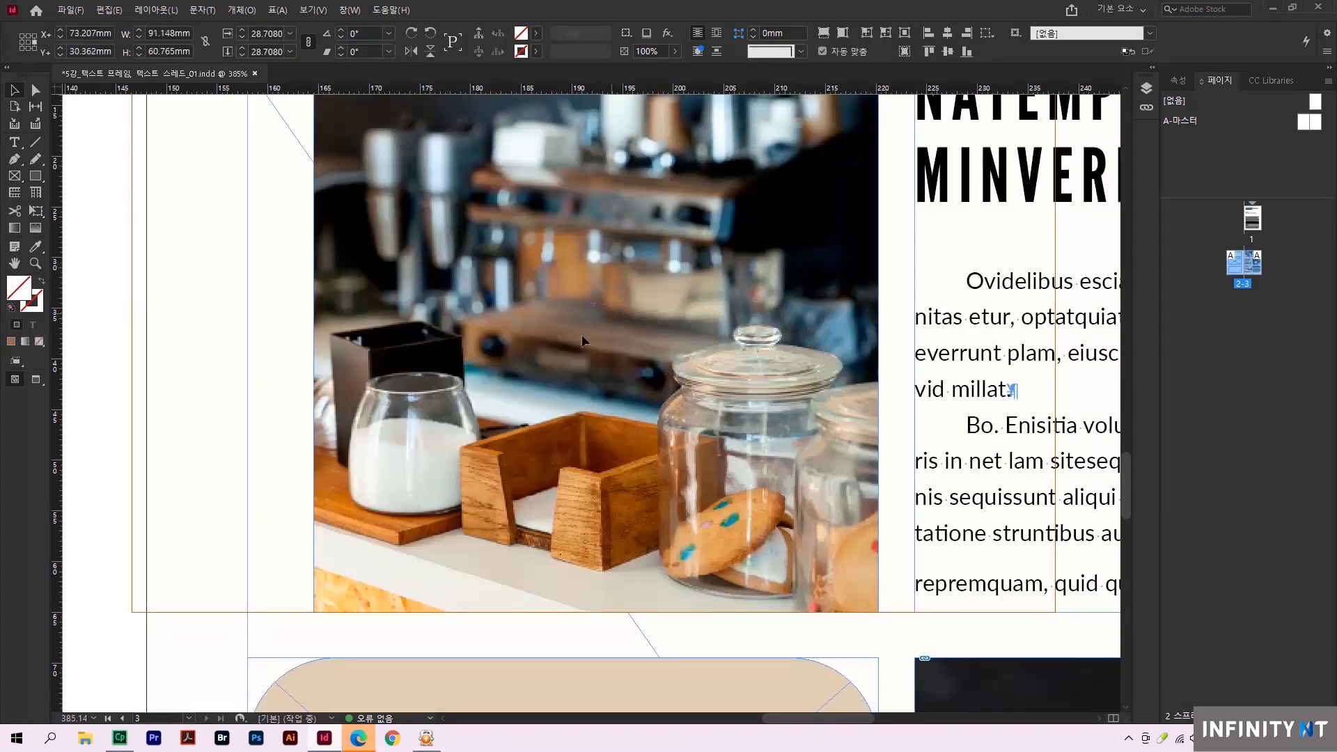
# - Shift the coffee machine image inside its frame and scale it proportionally to about 29.56%
pyautogui.moveTo(582, 336); pyautogui.dragTo(649, 321)
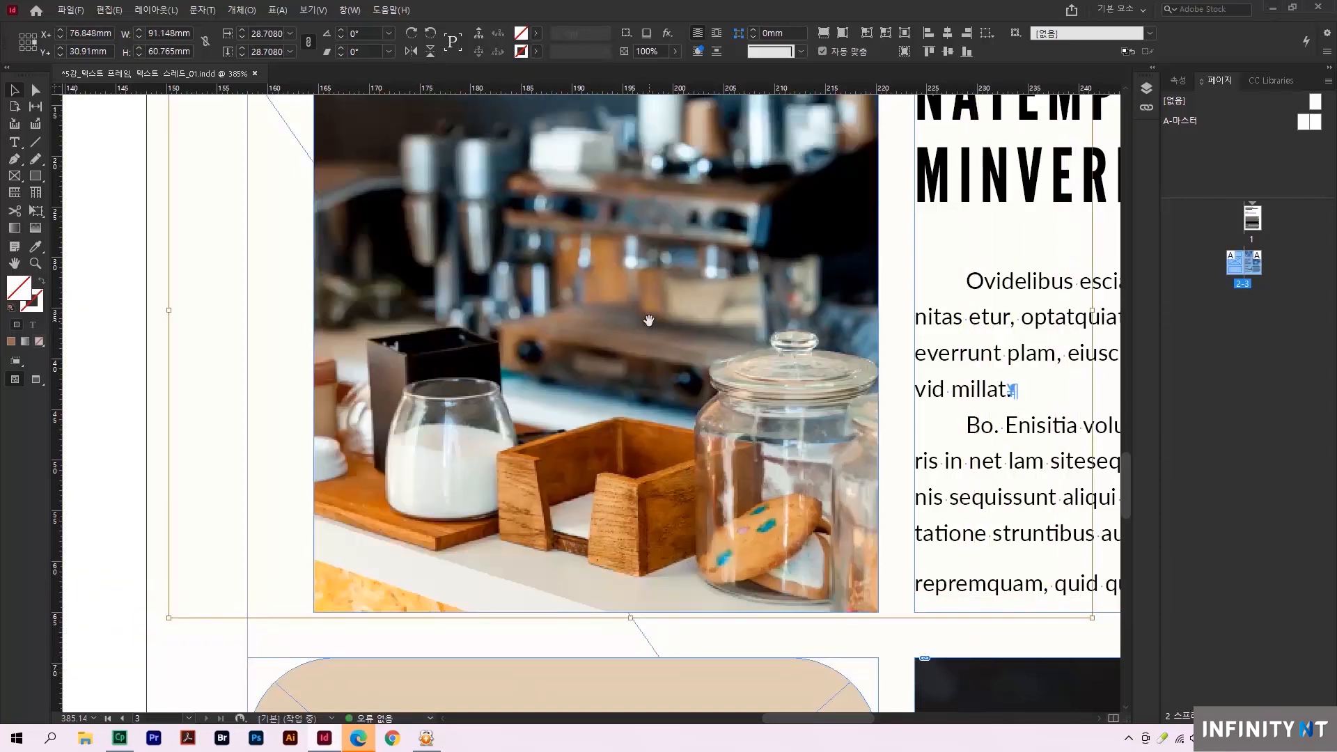
pyautogui.moveTo(167, 618); pyautogui.dragTo(141, 636)
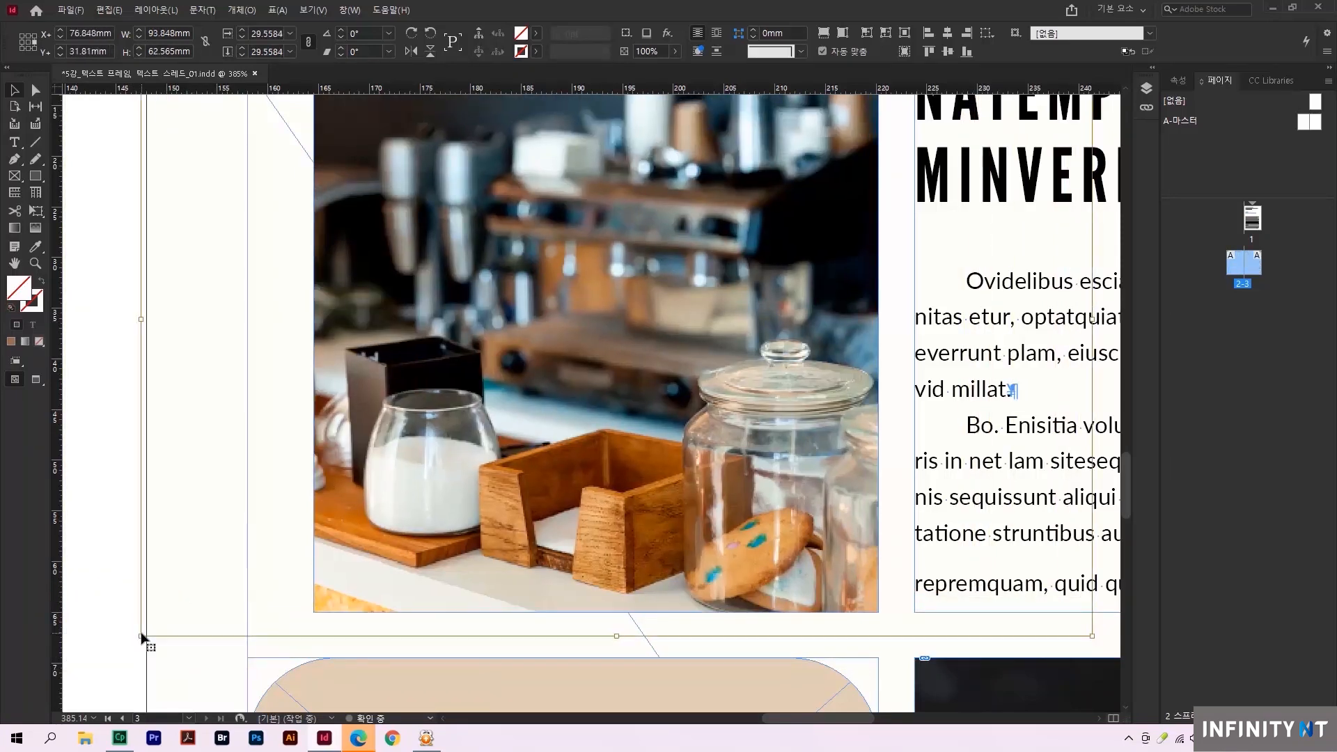
pyautogui.hotkey('ctrl', 'alt', '0')
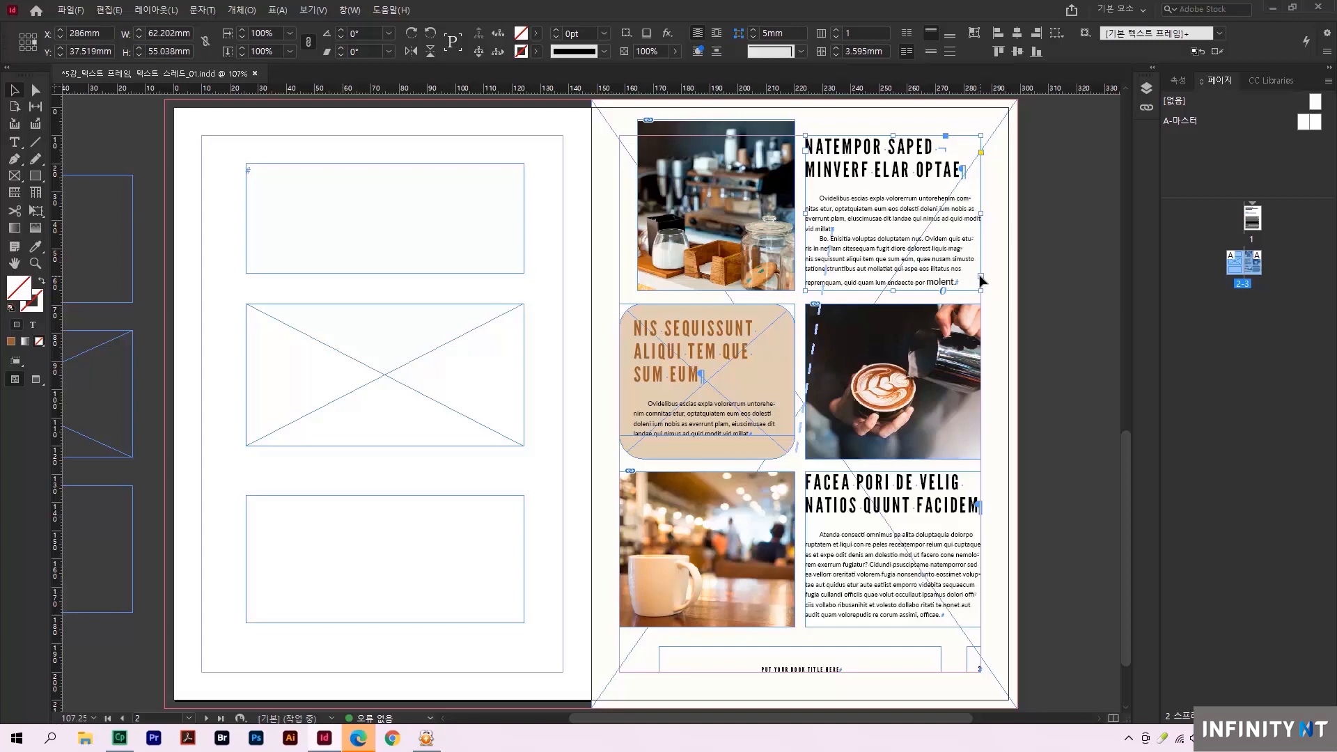
# - Compare the text frame, placeholder frame and plain rectangle on page 2 by selecting each one
pyautogui.click(270, 184)
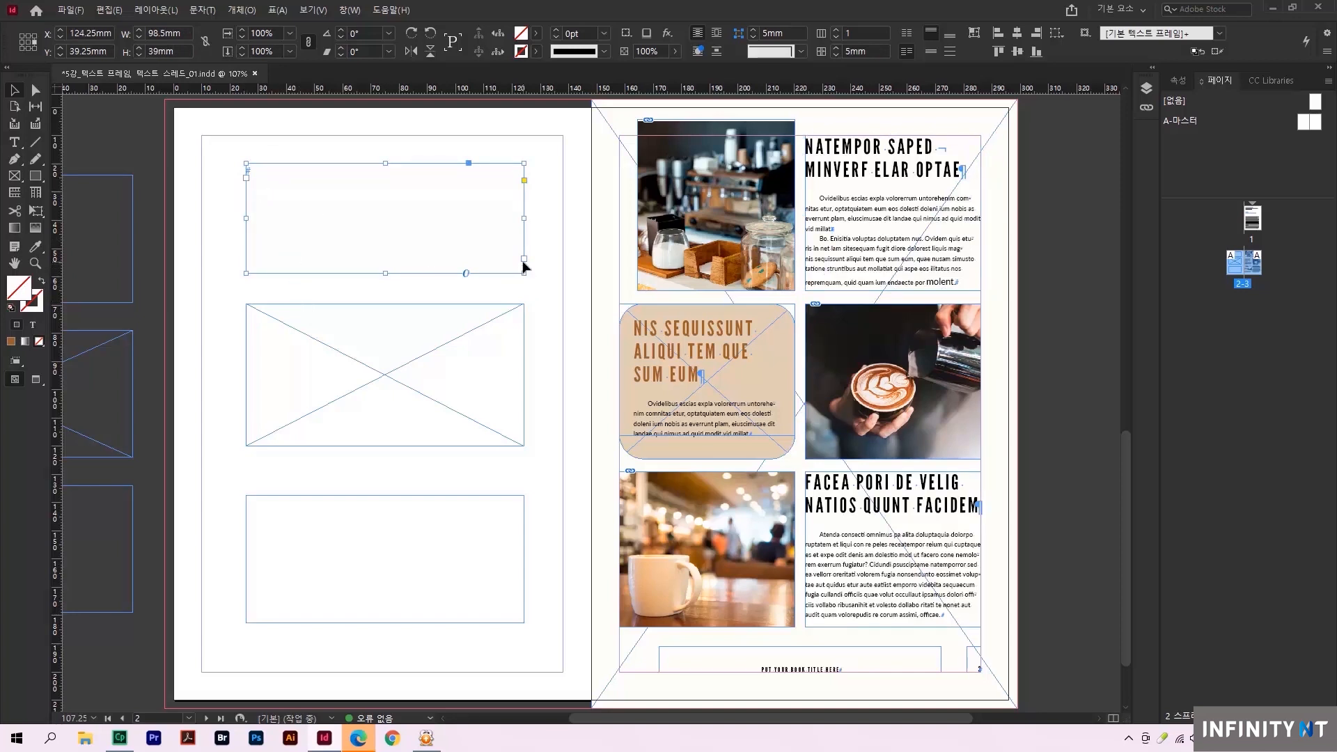
pyautogui.click(490, 374)
pyautogui.click(470, 539)
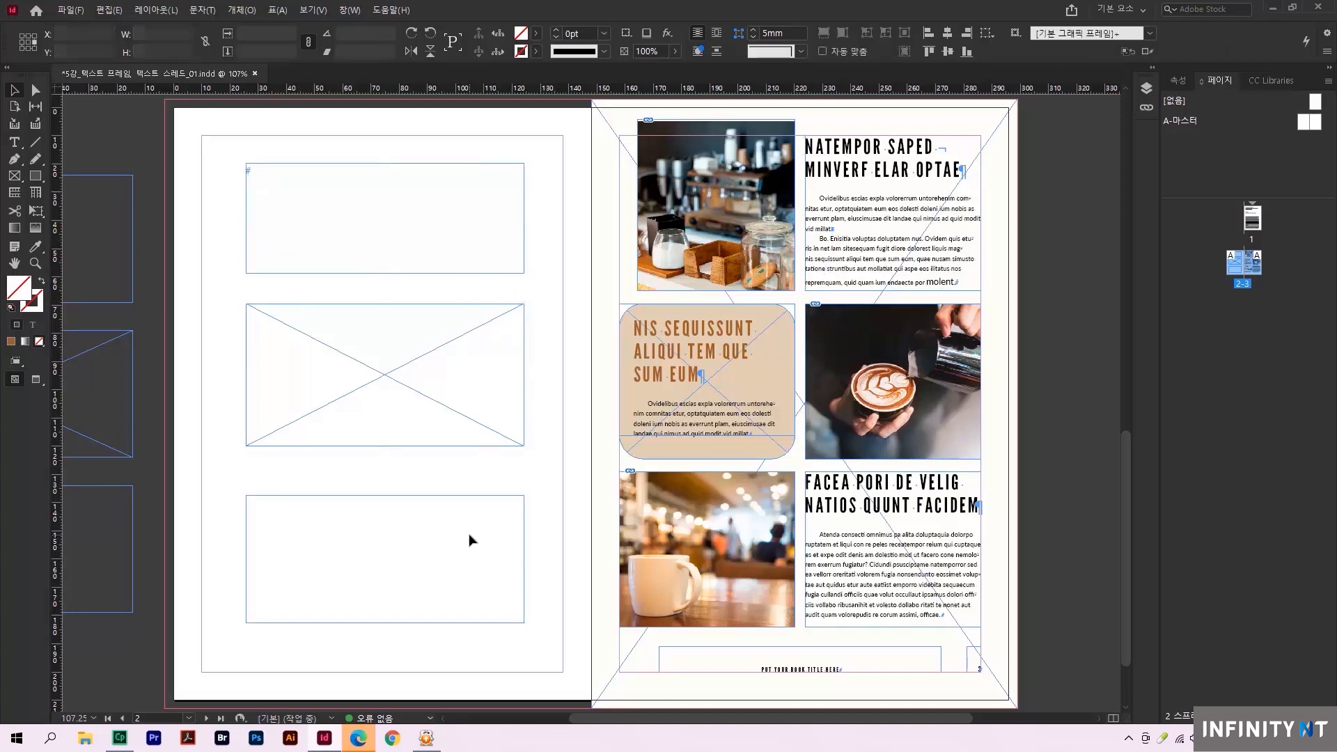
pyautogui.click(499, 556)
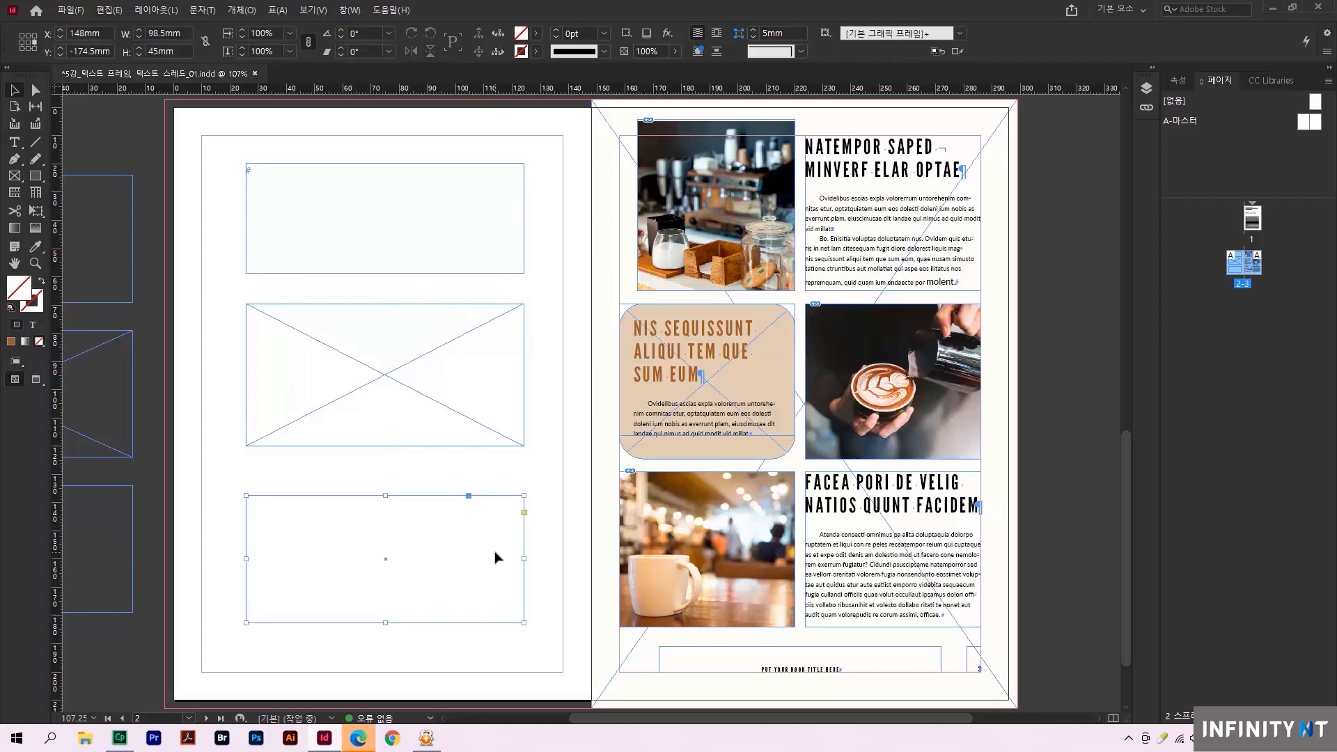
pyautogui.click(554, 546)
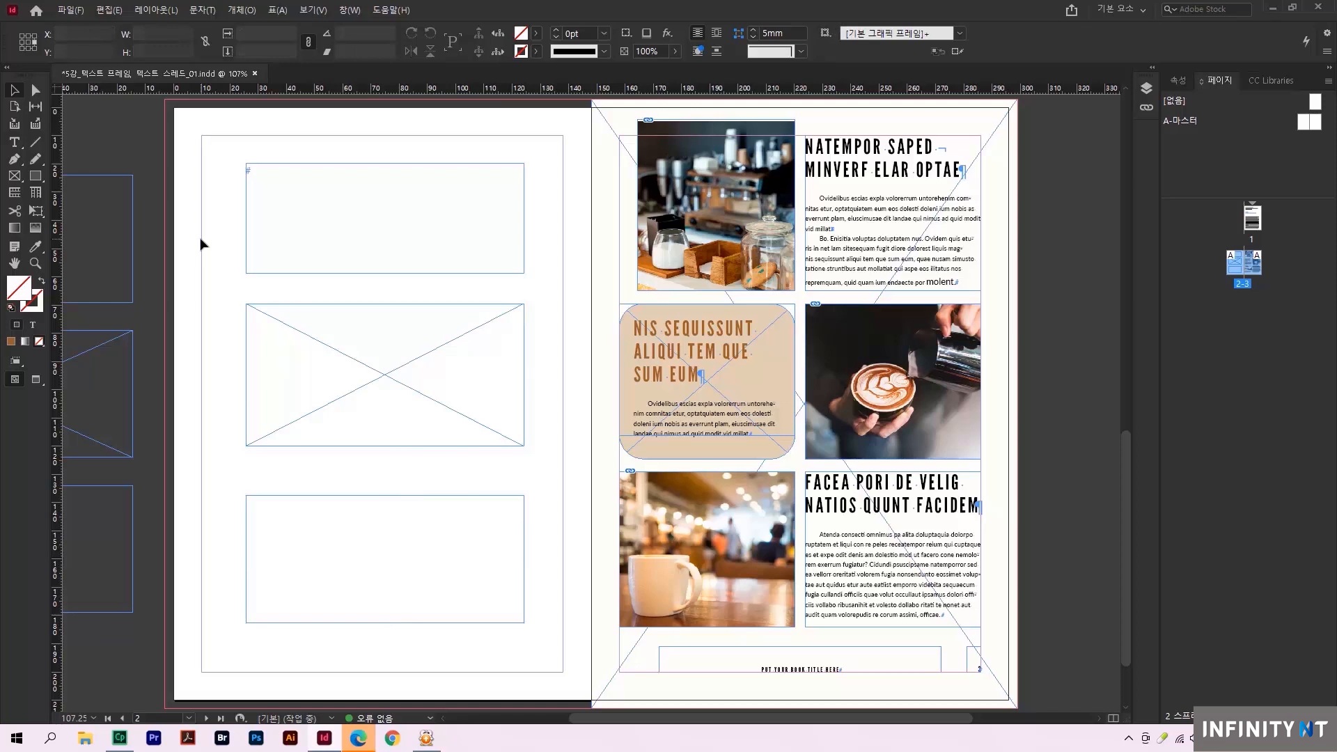
# - Convert the middle placeholder frame and the lower rectangle on page 2 into text frames
pyautogui.click(19, 146)
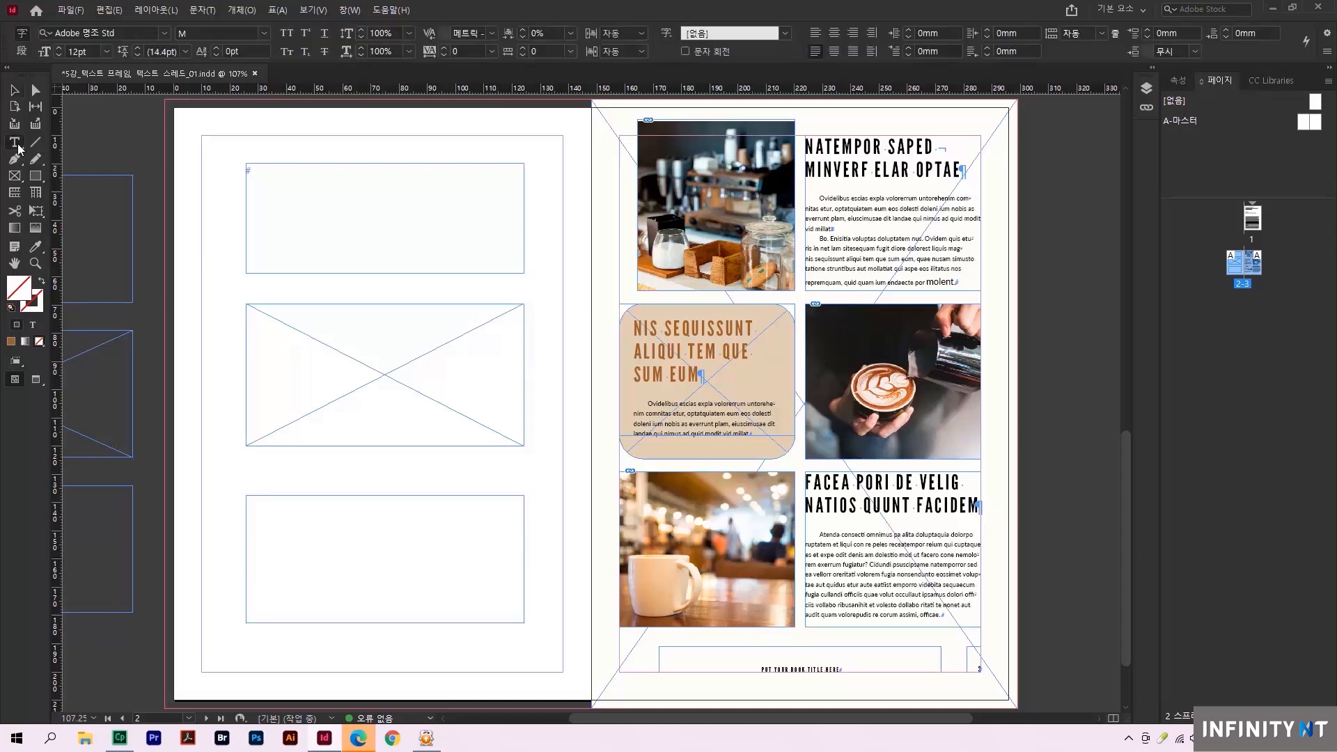
pyautogui.click(287, 347)
pyautogui.click(298, 539)
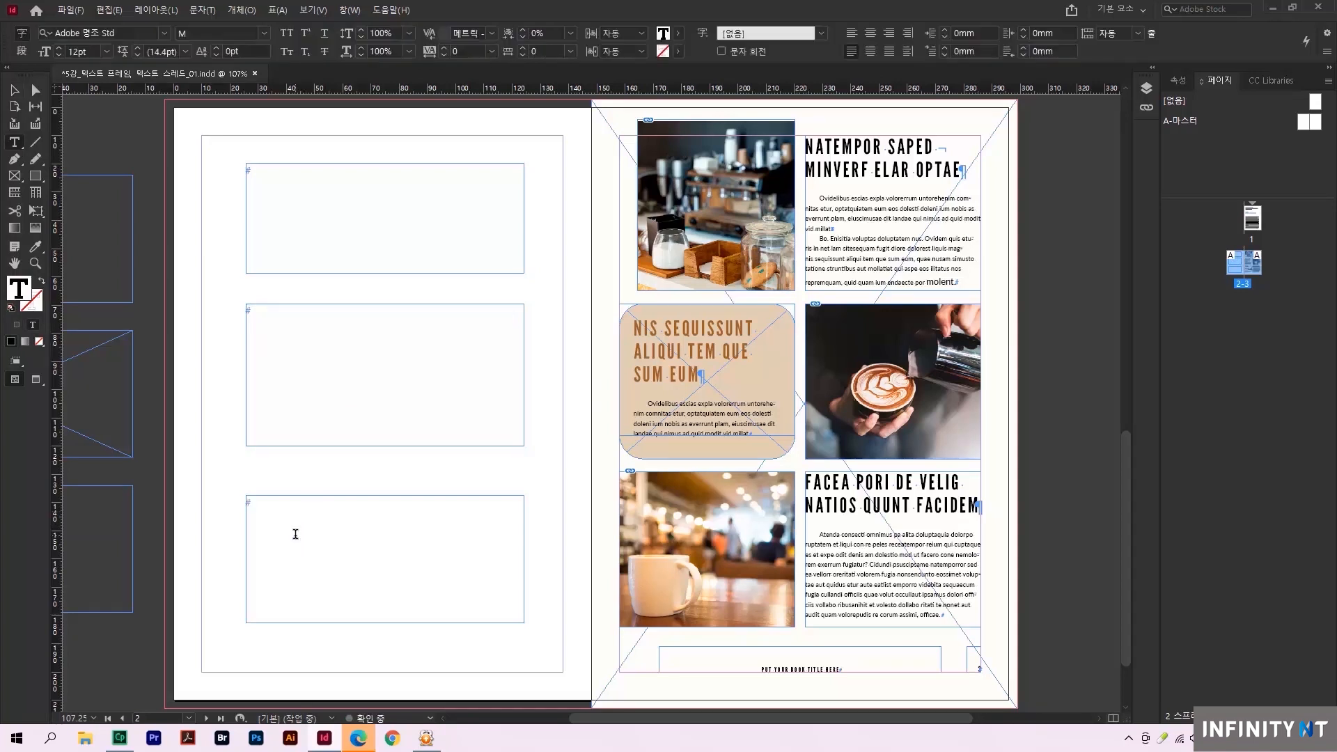
pyautogui.click(14, 89)
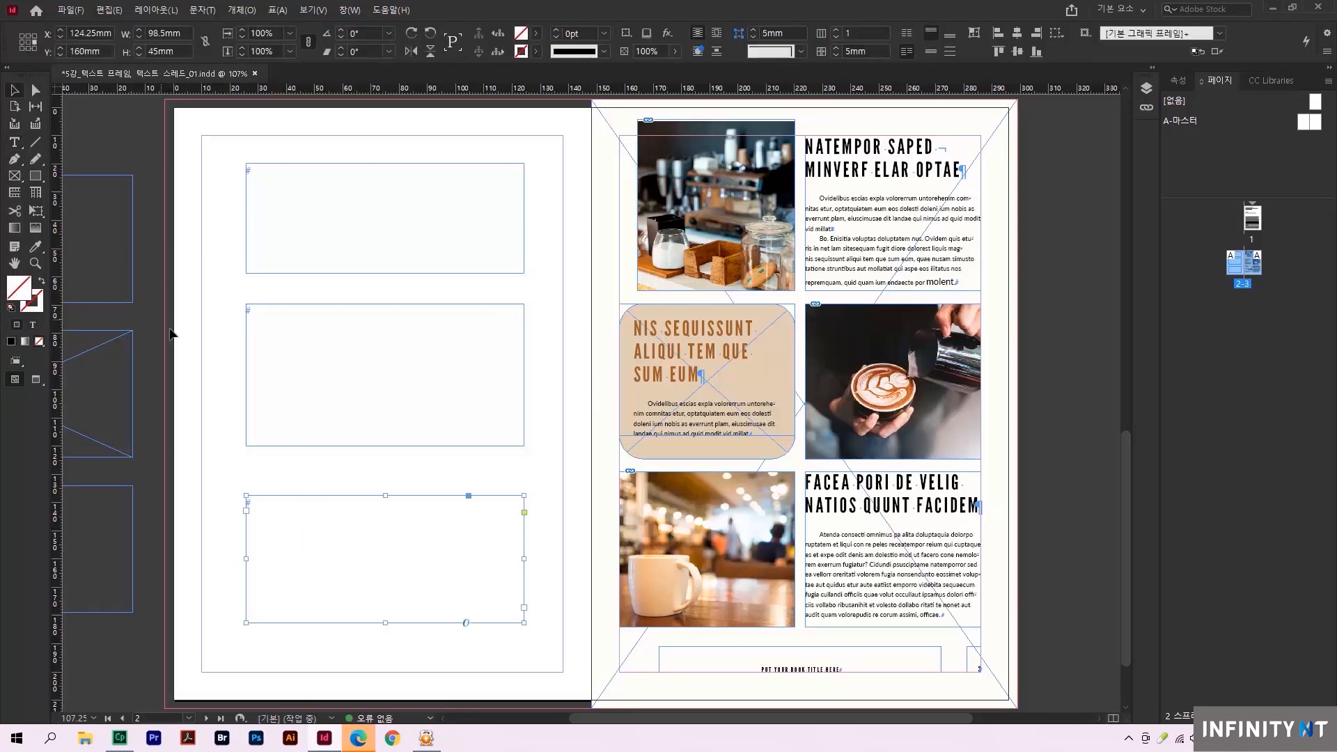
# - Check the converted middle and lower frames on page 2 by selecting each one in turn
pyautogui.moveTo(207, 360); pyautogui.dragTo(274, 394)
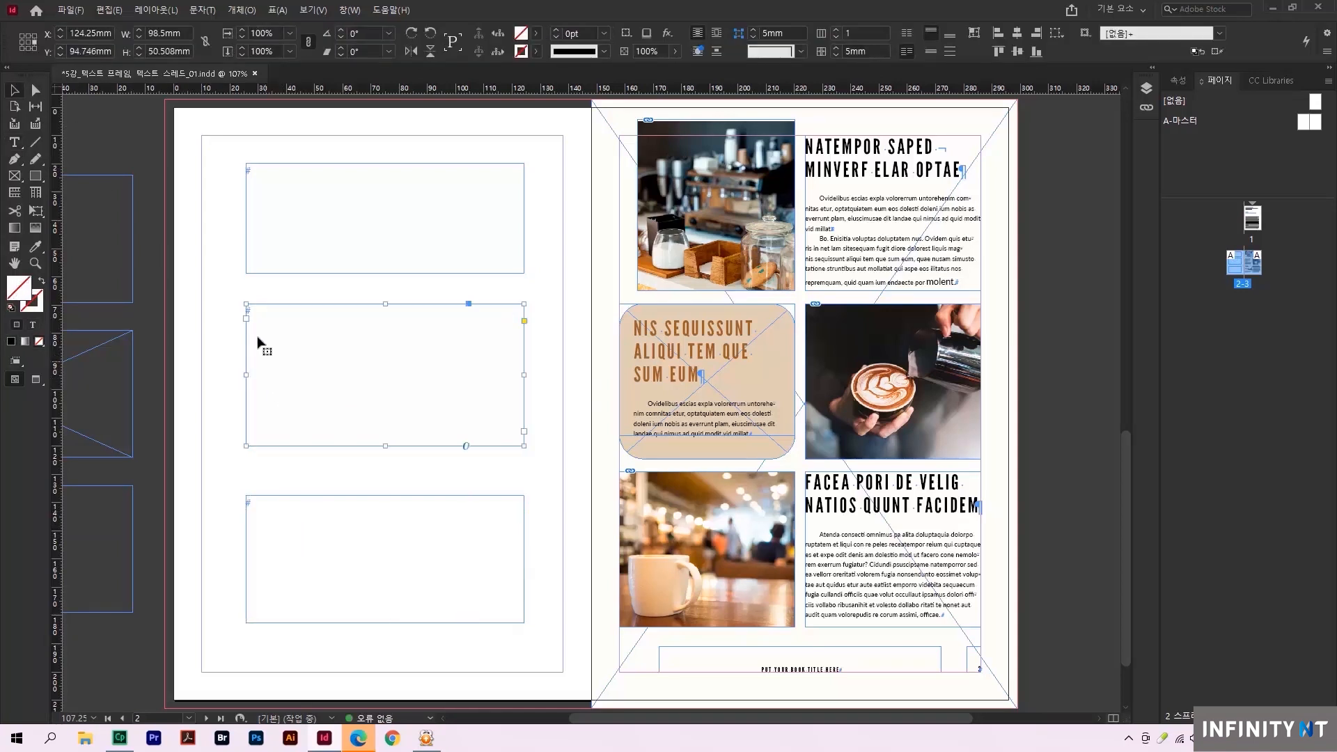
pyautogui.moveTo(209, 508); pyautogui.dragTo(274, 563)
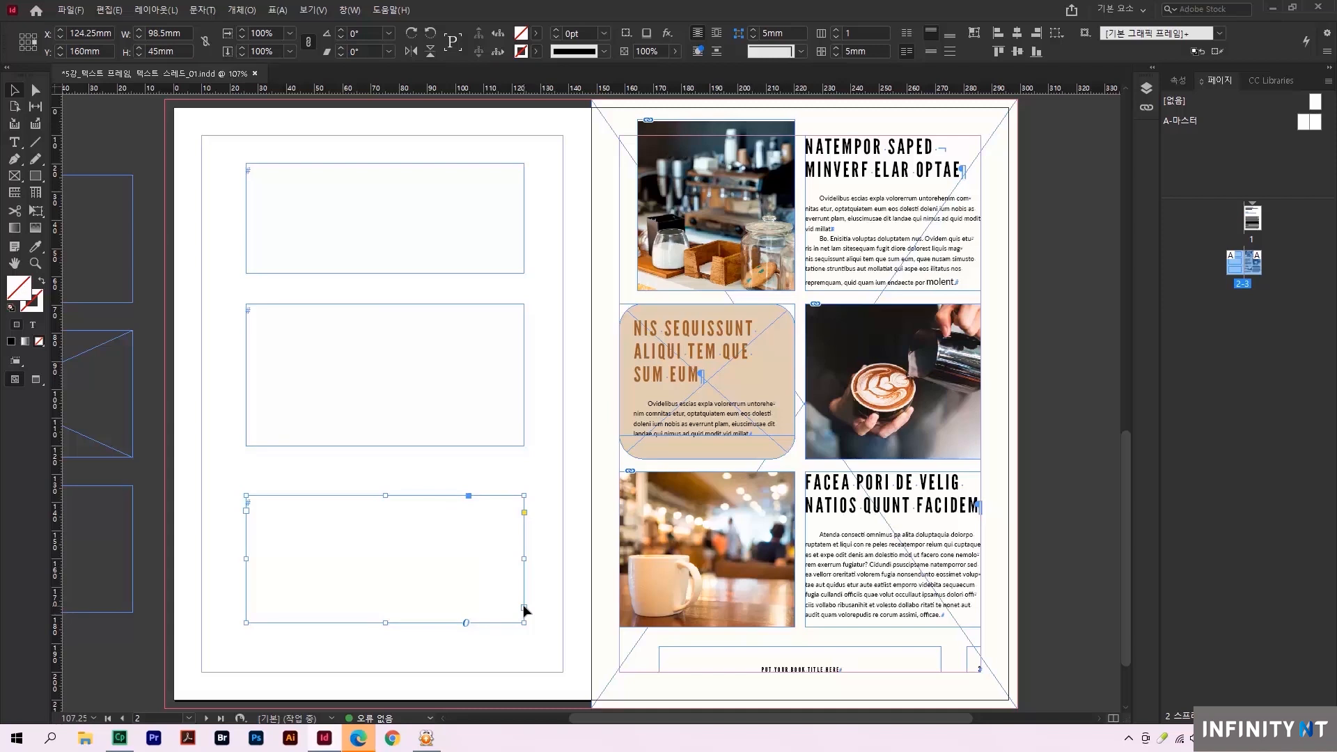
pyautogui.click(548, 596)
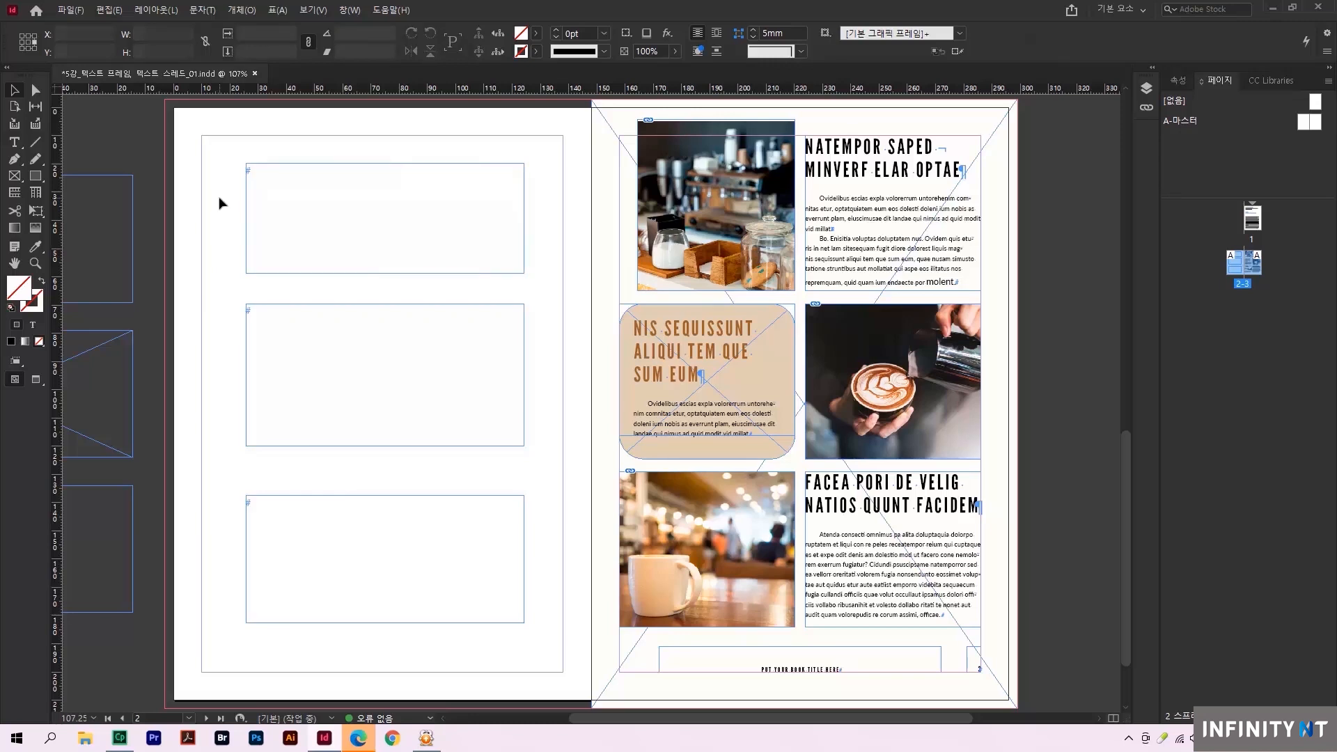
# - Fill the upper text frame on page 2 with placeholder text
pyautogui.moveTo(218, 182); pyautogui.dragTo(285, 234)
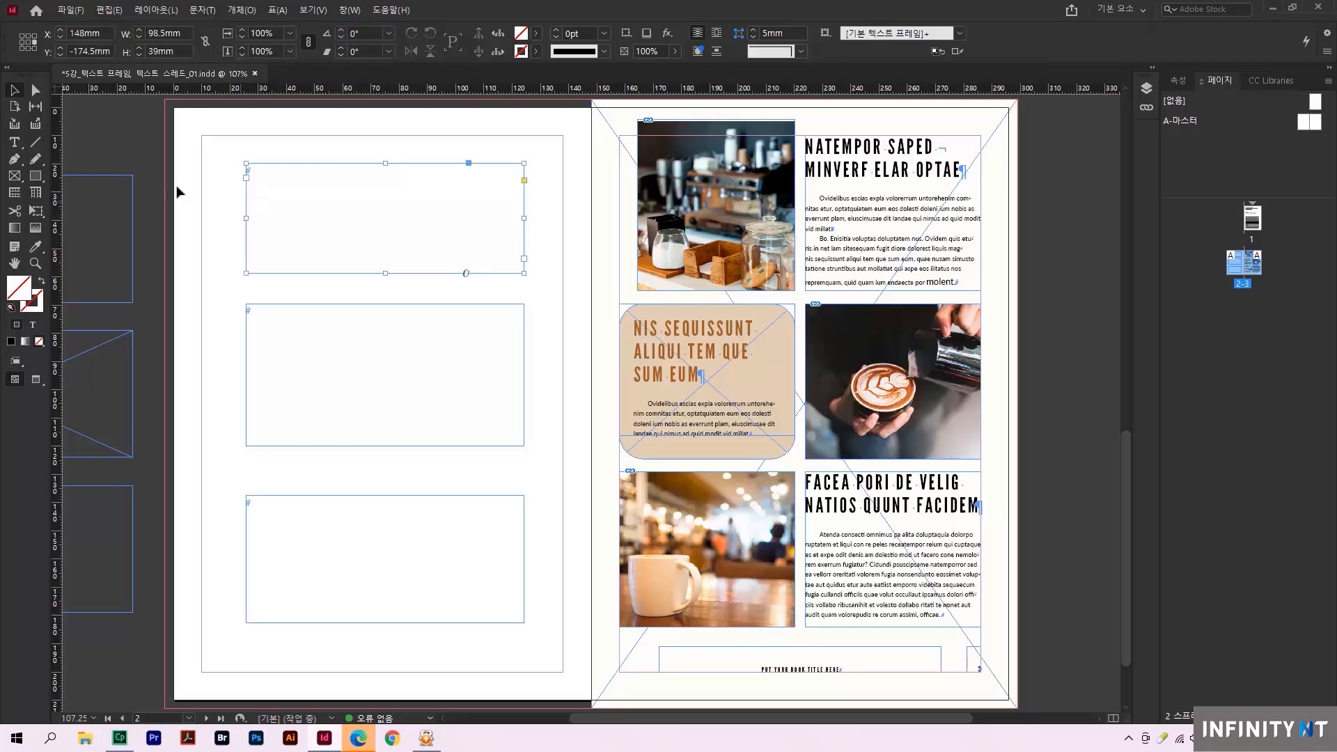
pyautogui.click(14, 143)
pyautogui.click(253, 173)
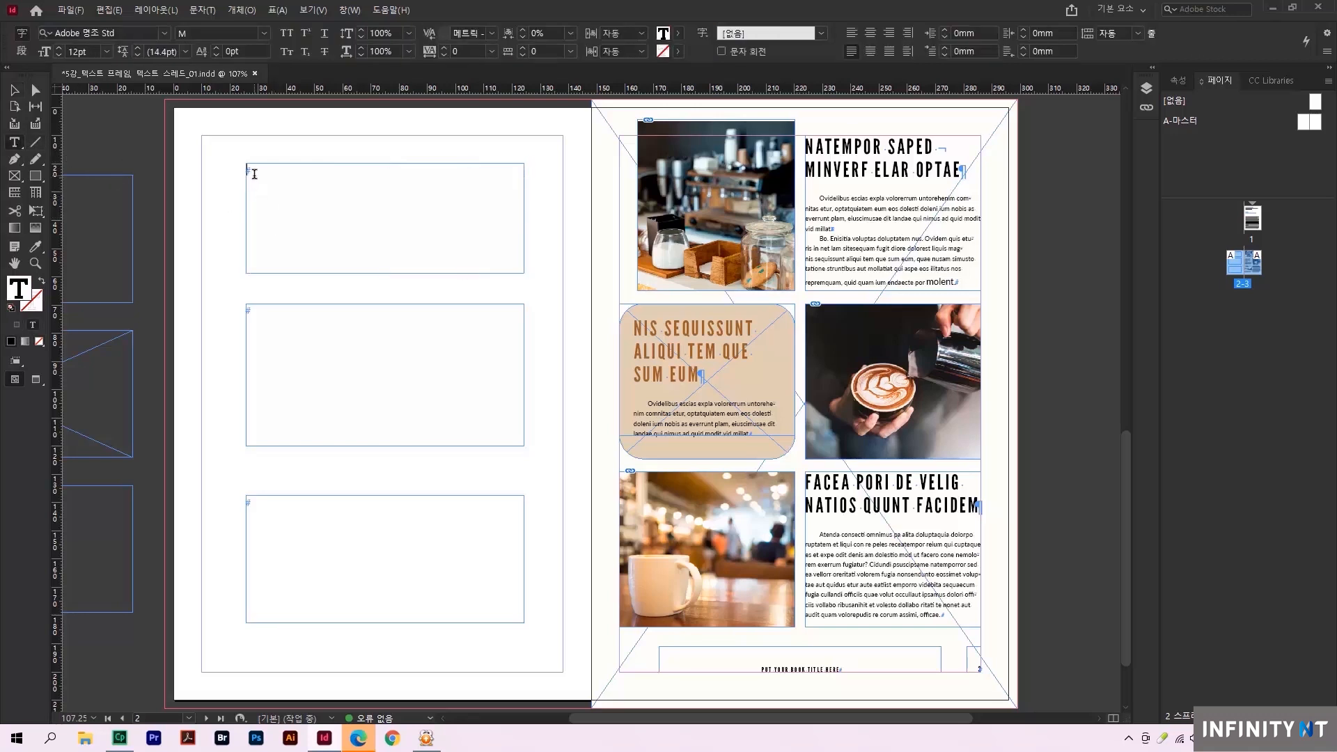
pyautogui.click(202, 10)
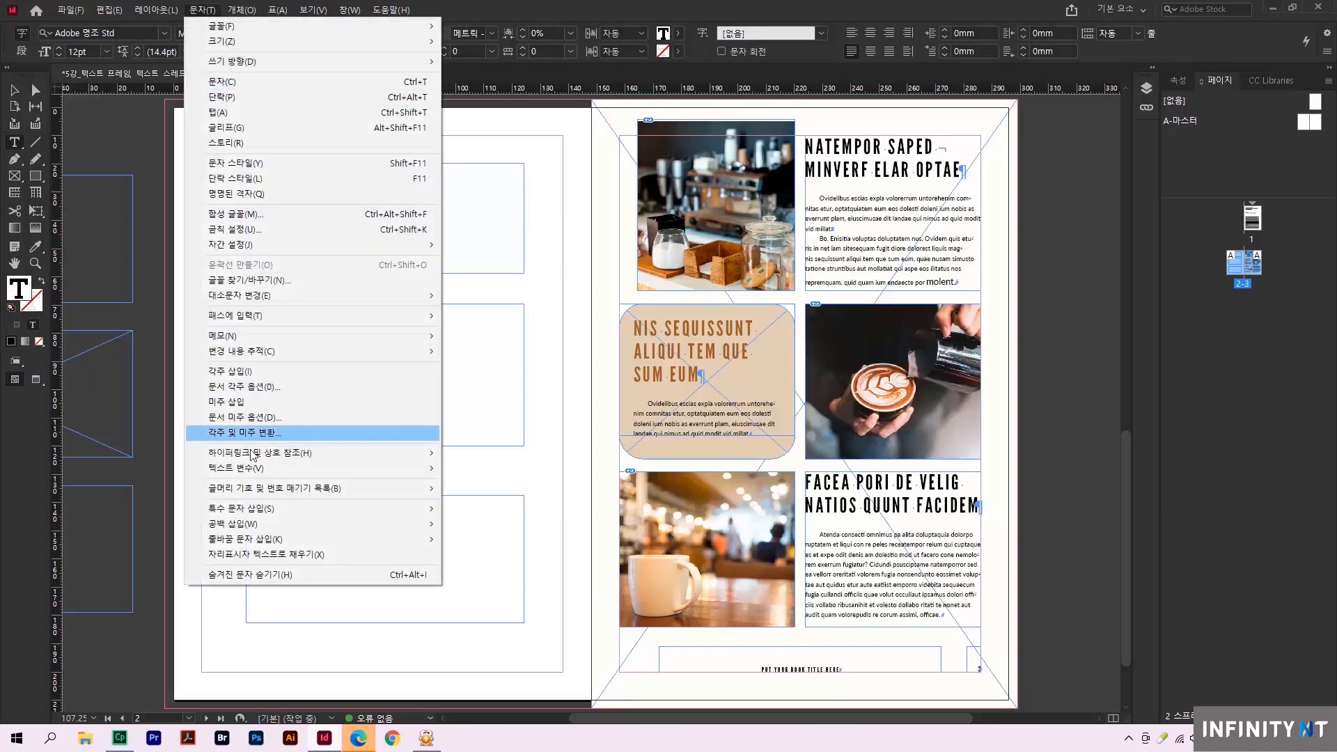
pyautogui.click(255, 554)
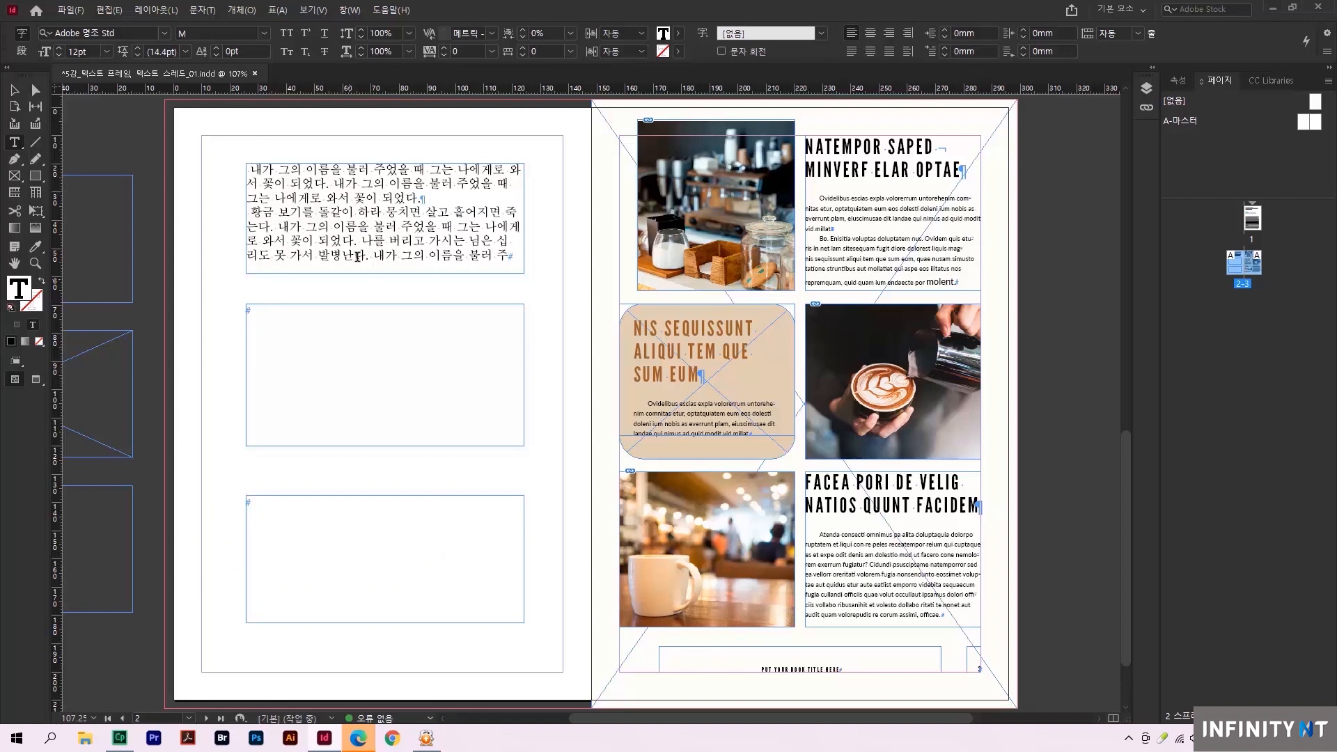
# - Overfill the upper text frame by pasting copies of its placeholder text at the end of the first paragraph
pyautogui.click(335, 188)
pyautogui.hotkey('ctrl', 'a')
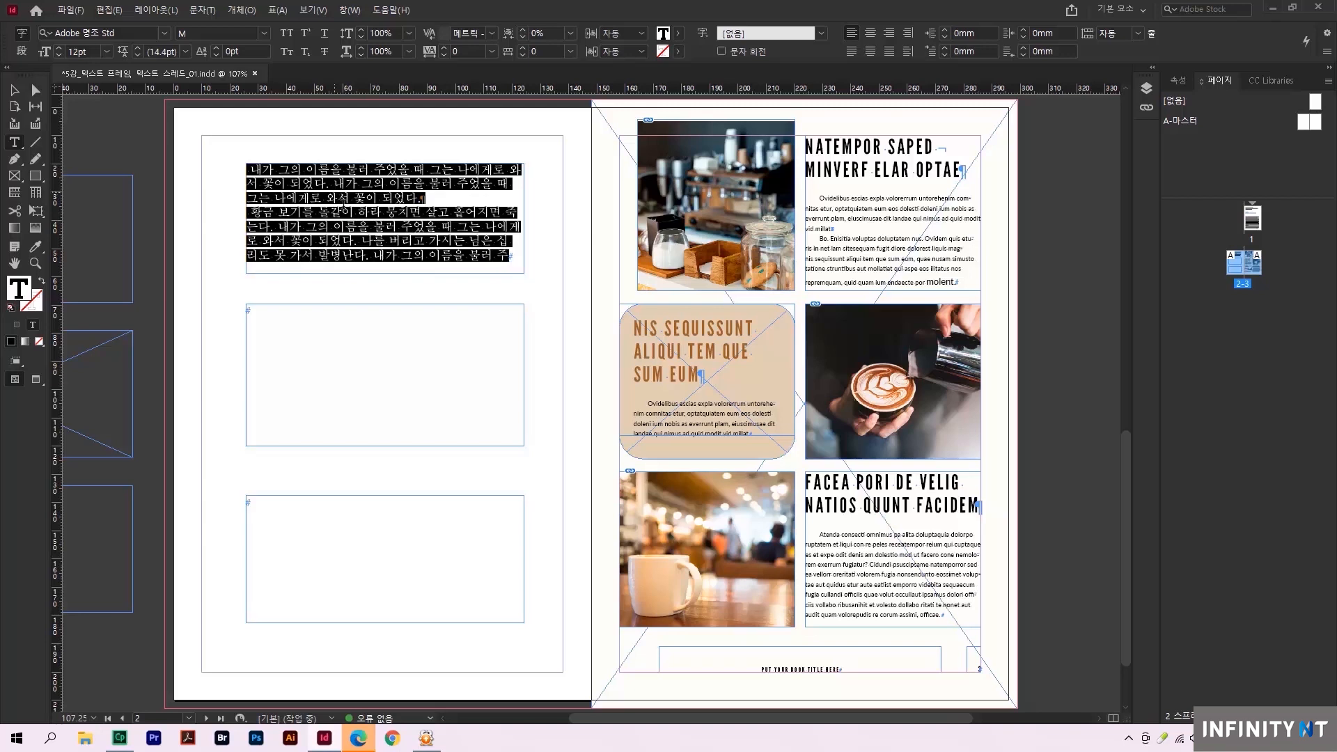
pyautogui.click(431, 202)
pyautogui.write('내가 그의 이름을 불러 주었을 때 그는 나에게로 와서 꽃이 되었다. 내가 그의 이름을 불러 주었을 때 그는 나에게로 와서 꽃이 되었다.')
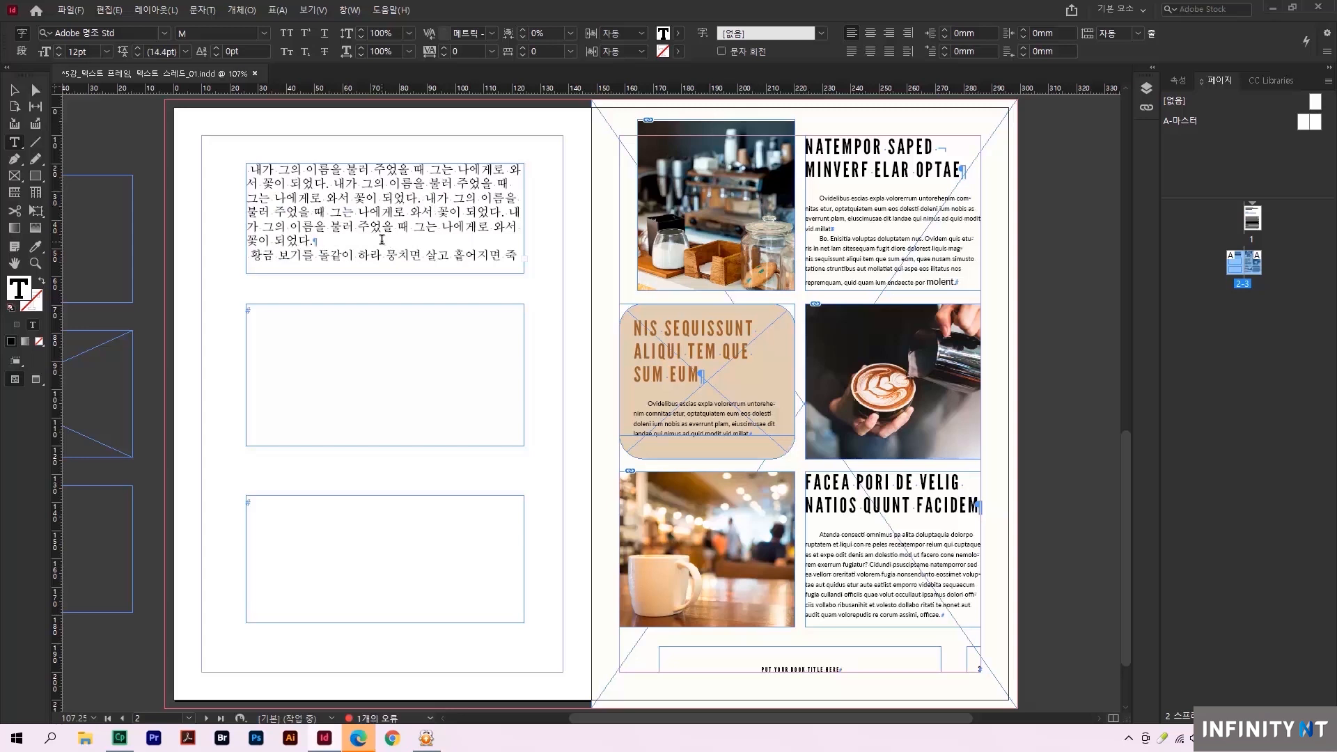
pyautogui.hotkey('ctrl', 'v')
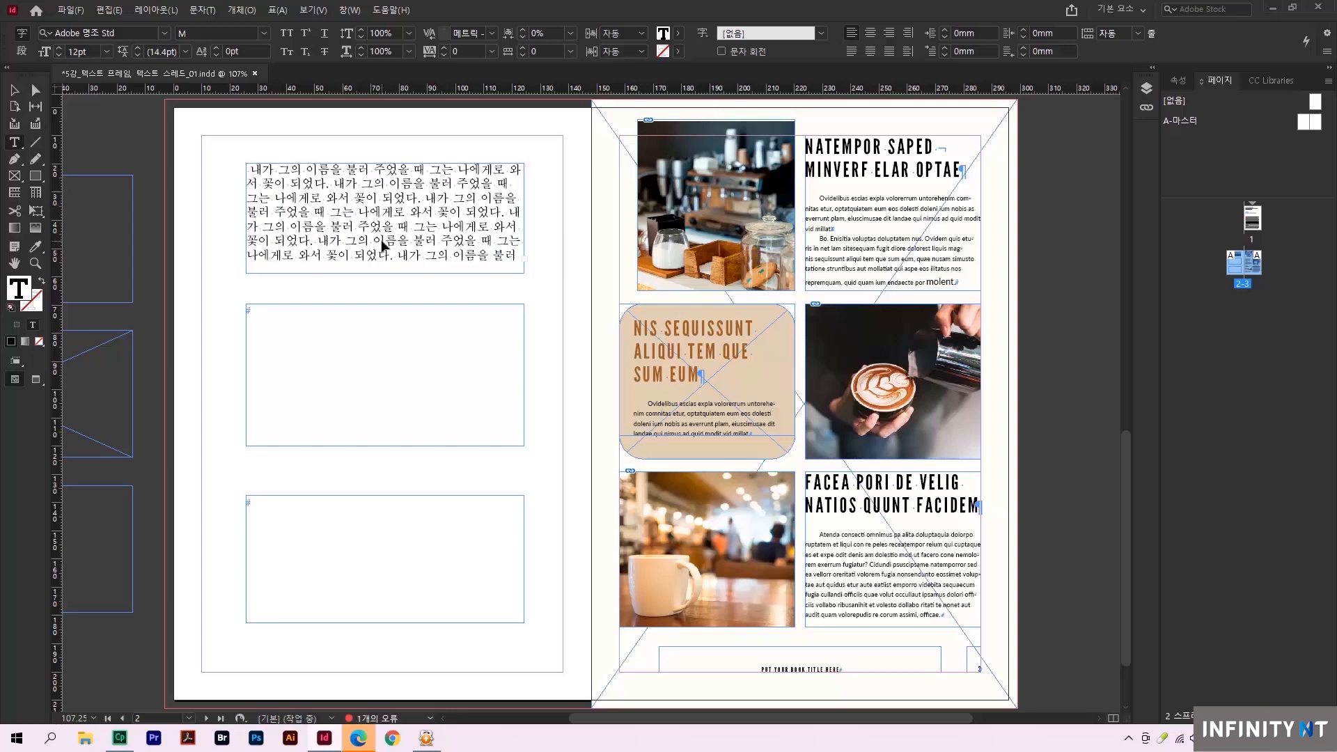
pyautogui.click(14, 92)
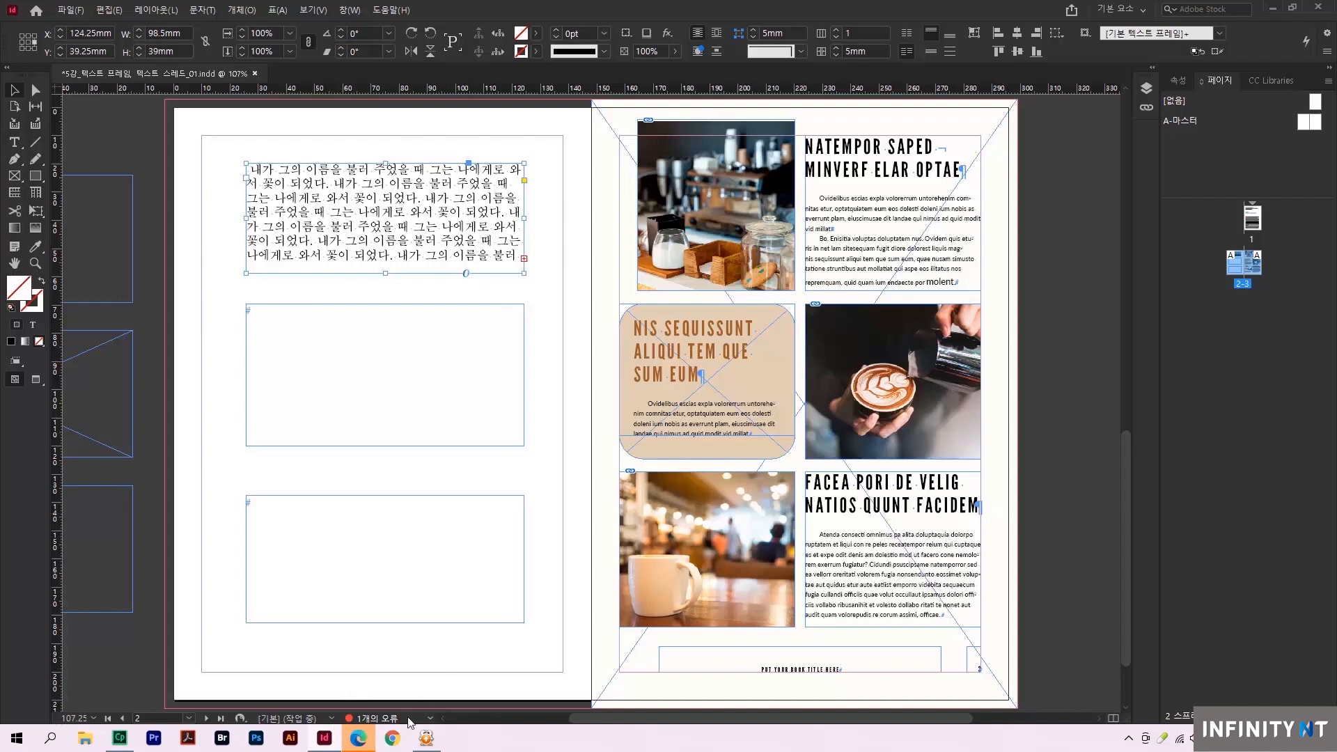
# - Inspect the overset text error in Preflight, expand its information and jump to the affected text frame
pyautogui.click(428, 721)
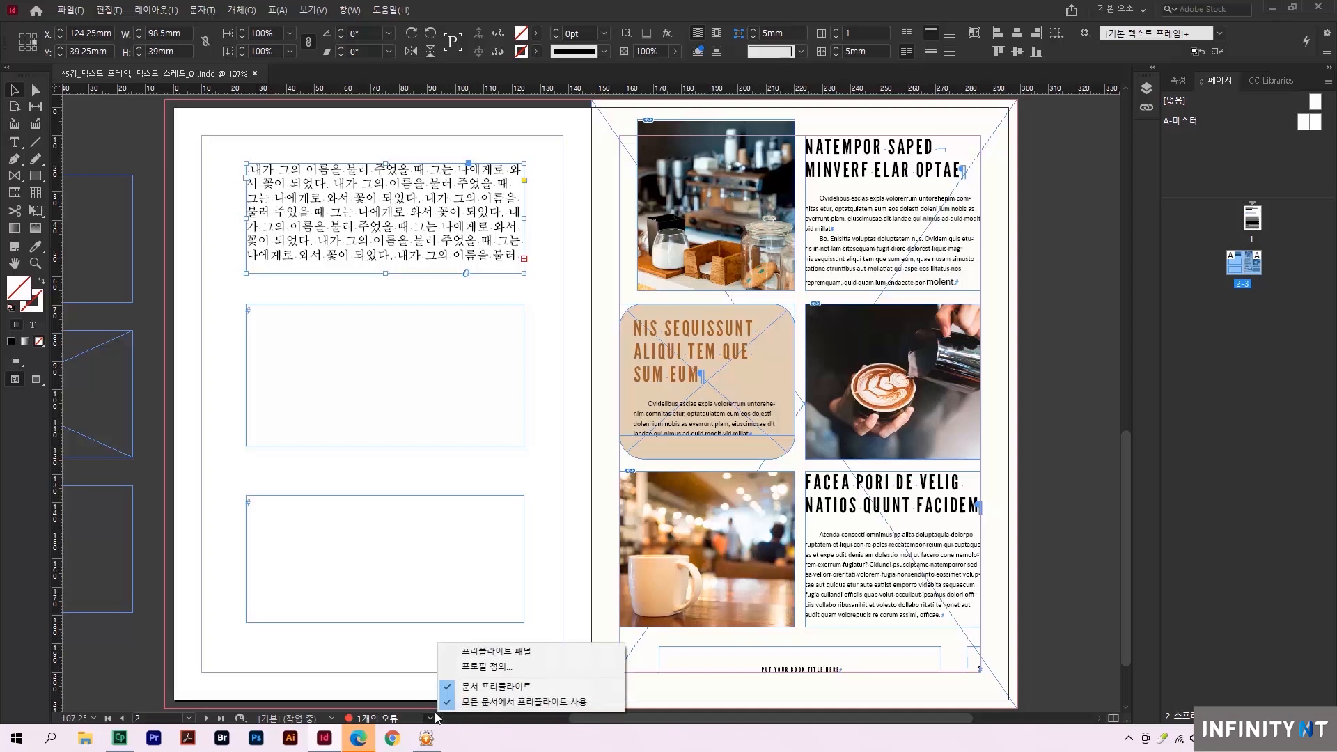
pyautogui.click(477, 656)
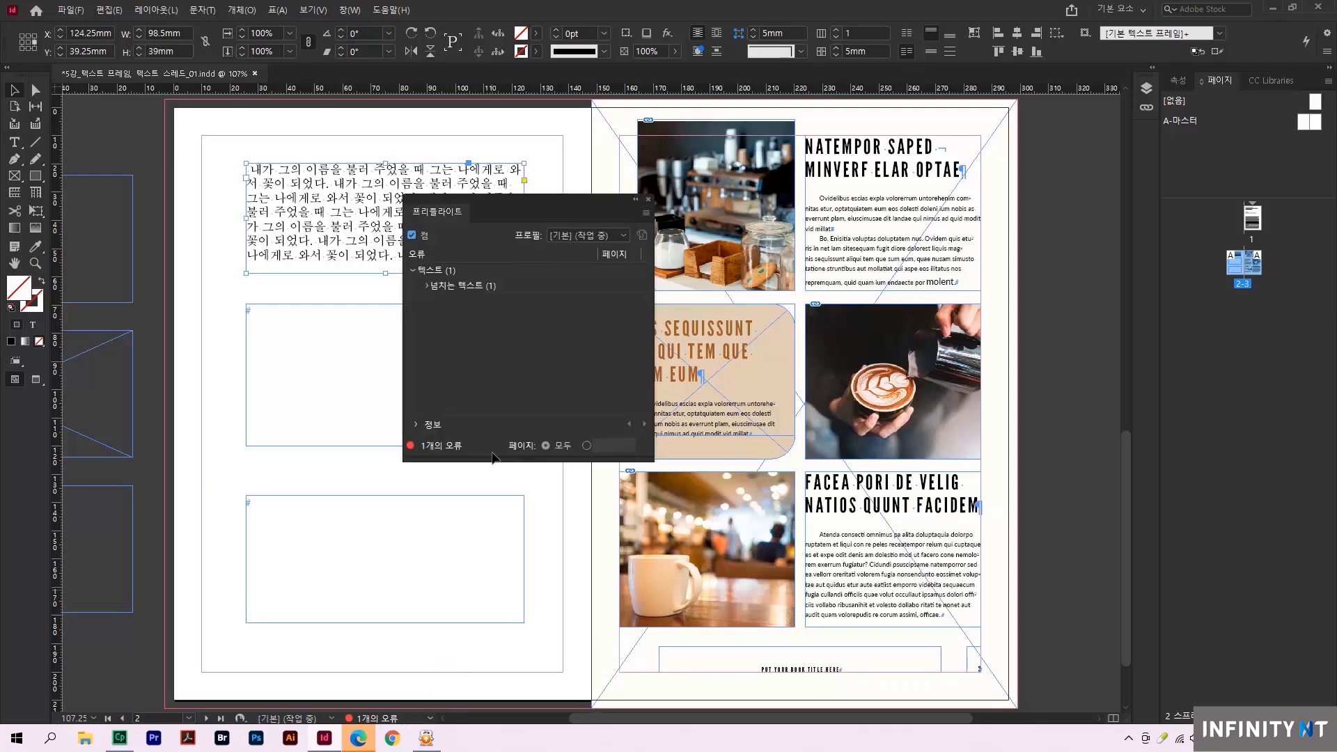
pyautogui.moveTo(517, 200); pyautogui.dragTo(702, 239)
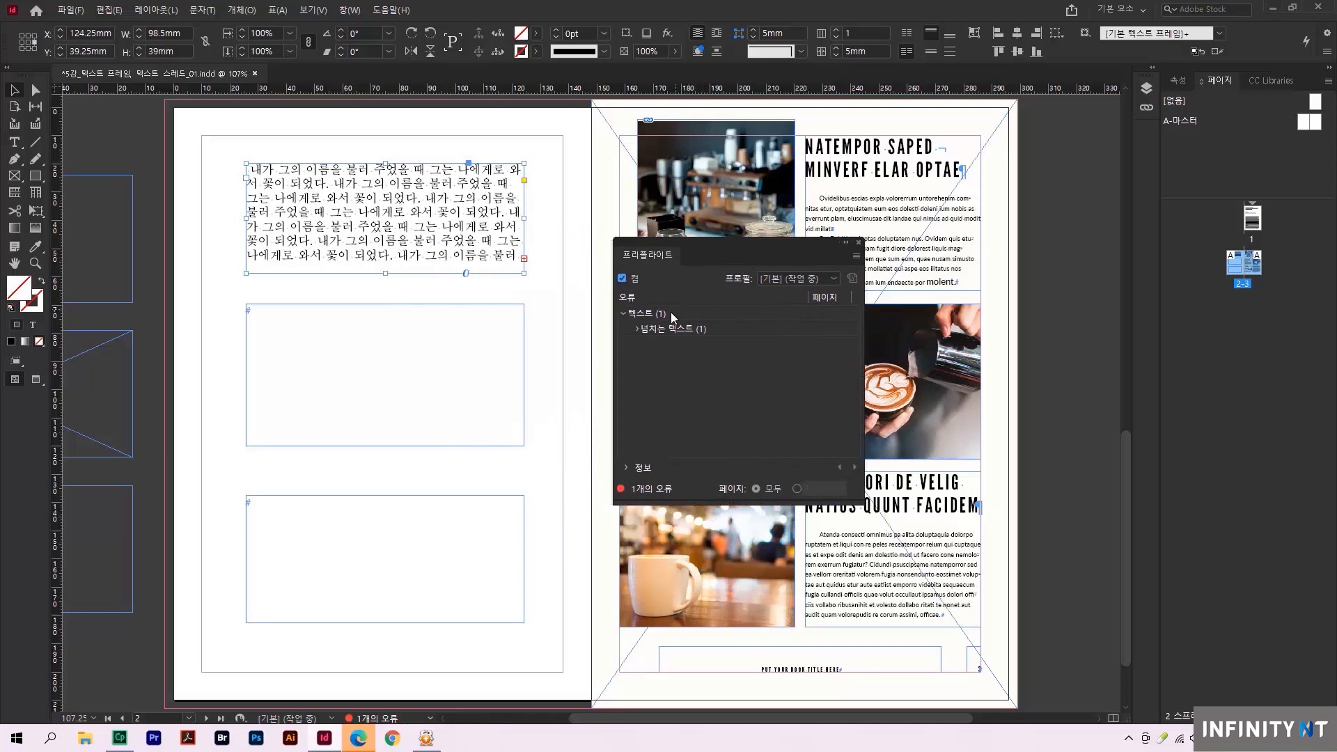
pyautogui.click(637, 330)
pyautogui.click(626, 469)
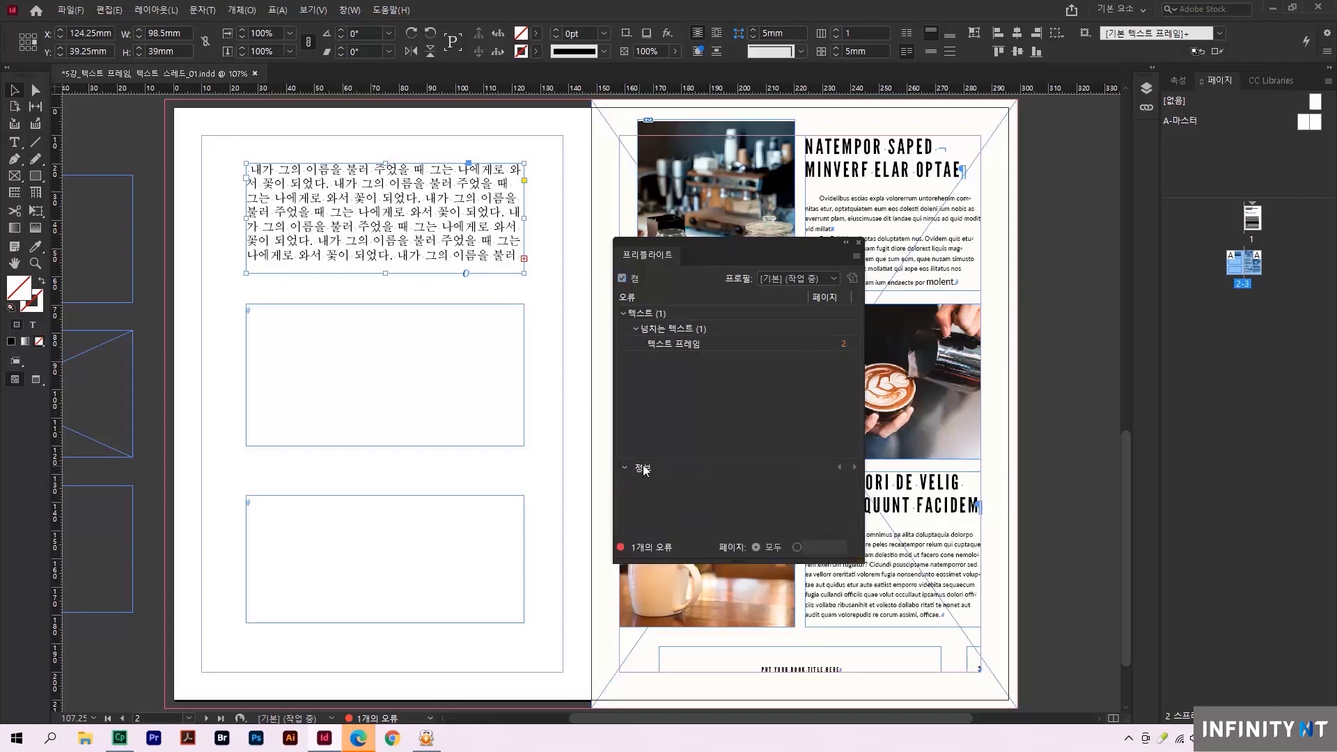
pyautogui.click(683, 346)
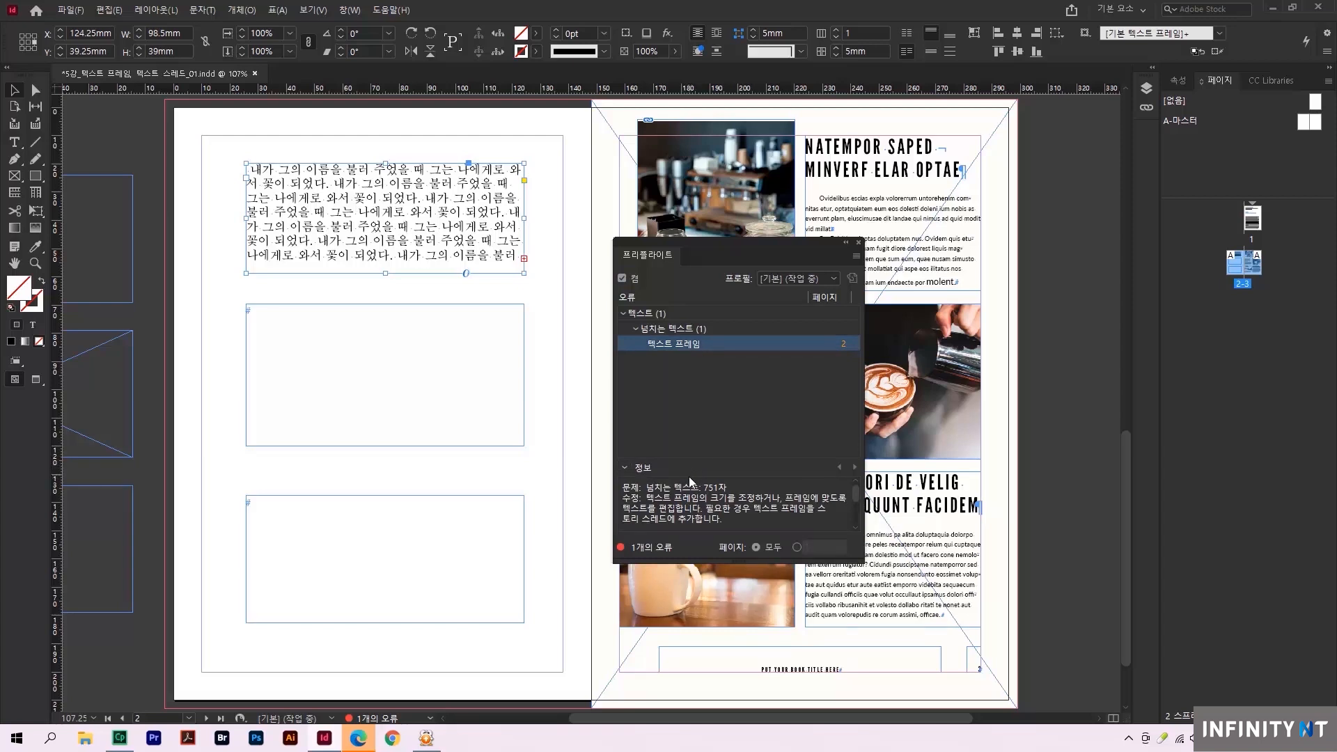
pyautogui.click(842, 343)
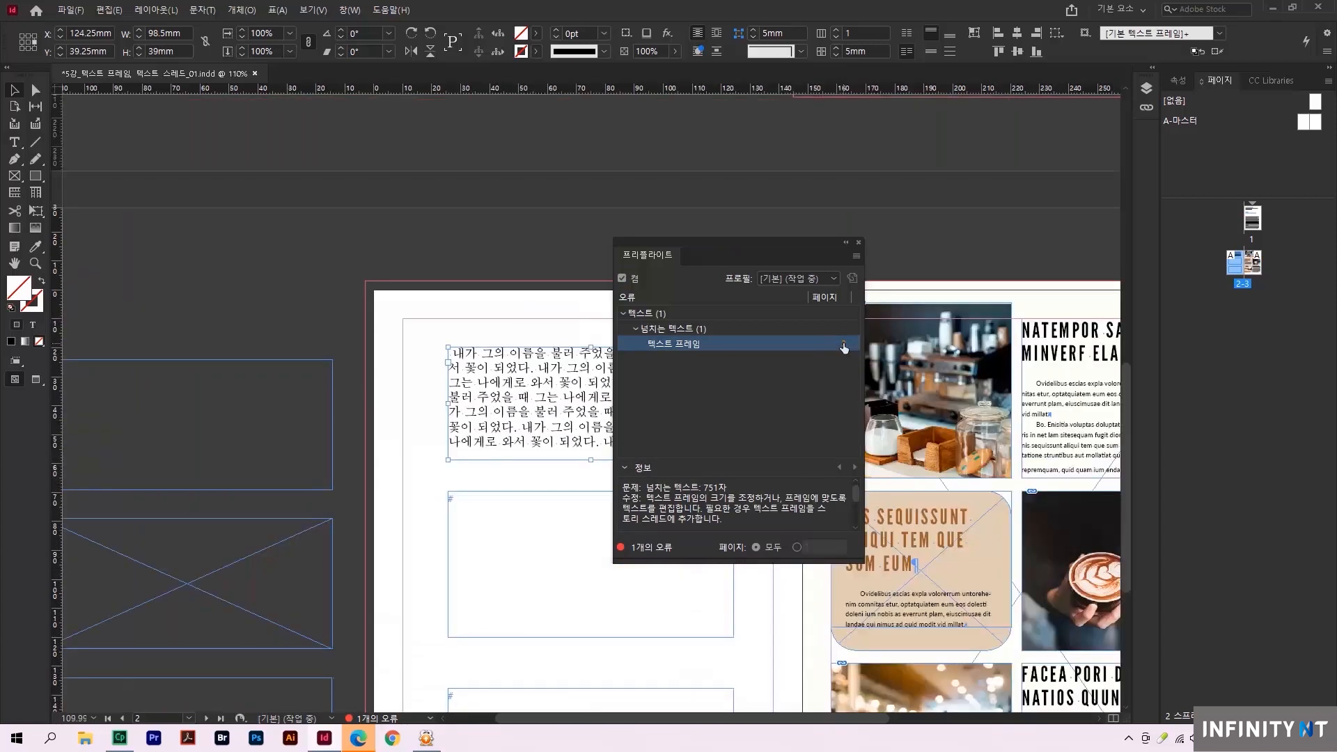
# - Try enlarging the upper text frame to 182 × 120 mm to fit the overset text, close Preflight and undo the resize
pyautogui.moveTo(703, 243); pyautogui.dragTo(224, 200)
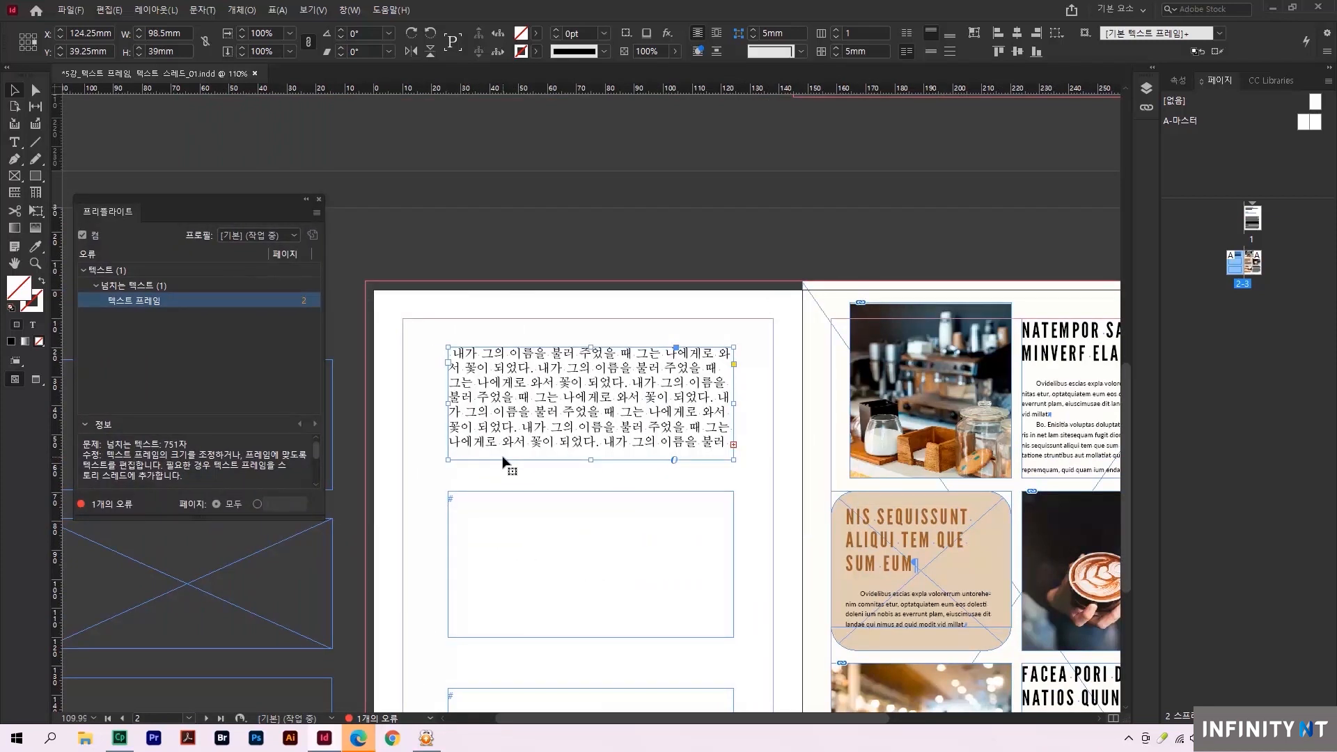
pyautogui.moveTo(315, 463)
pyautogui.mouseDown()
pyautogui.moveTo(311, 475)
pyautogui.moveTo(315, 455)
pyautogui.mouseUp()
pyautogui.moveTo(734, 459); pyautogui.dragTo(975, 694)
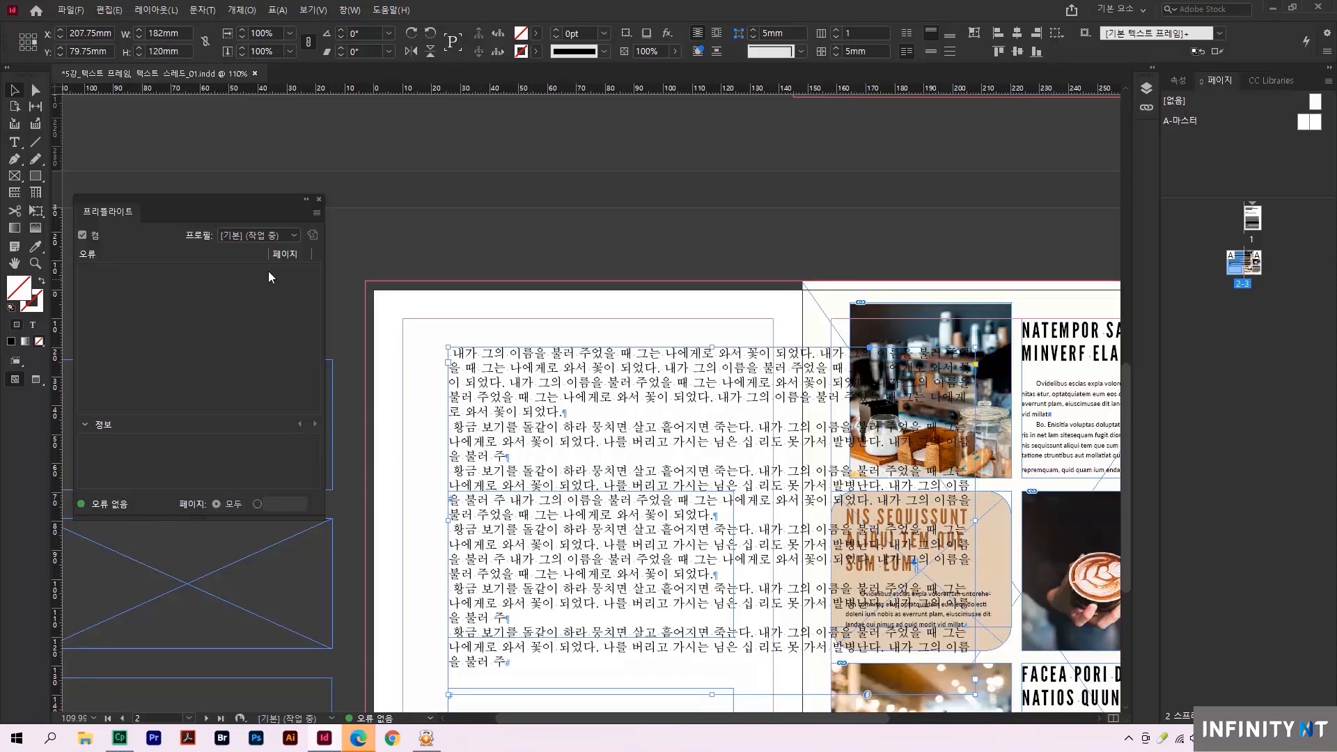
pyautogui.click(319, 200)
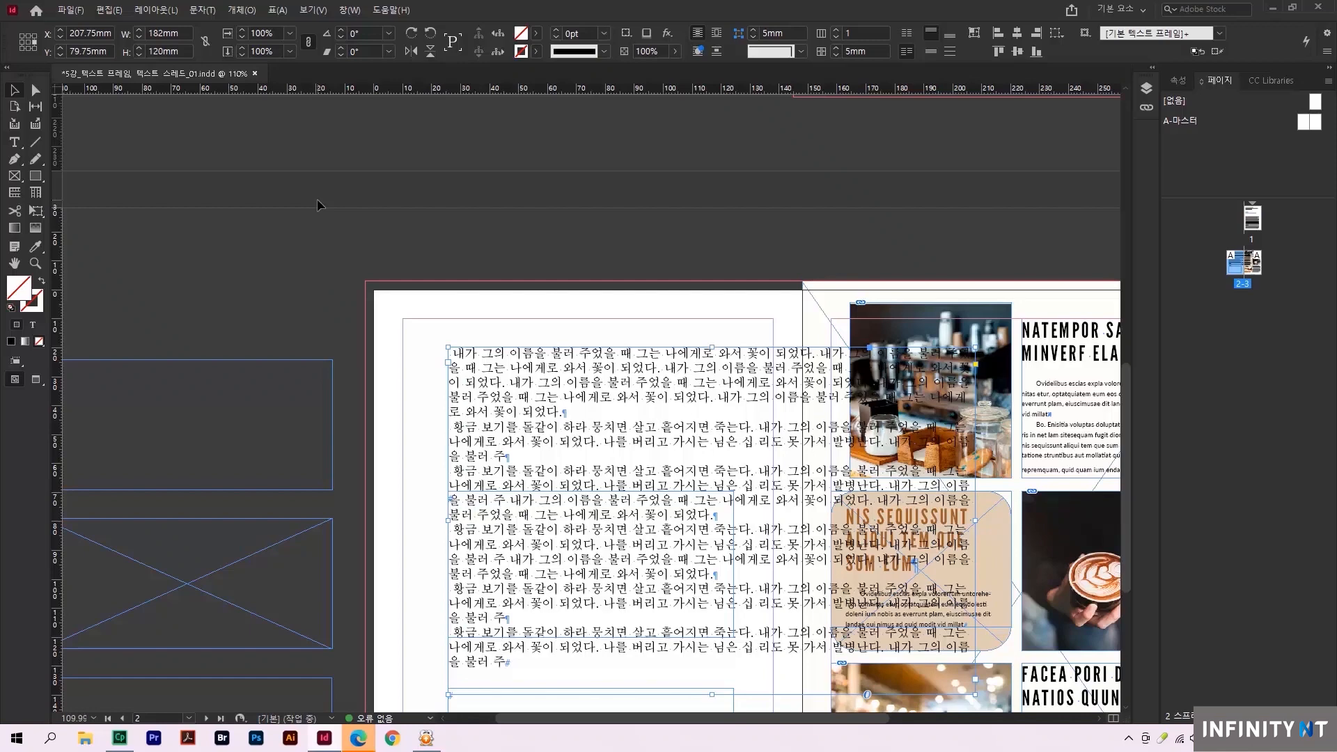
pyautogui.hotkey('ctrl', 'z')
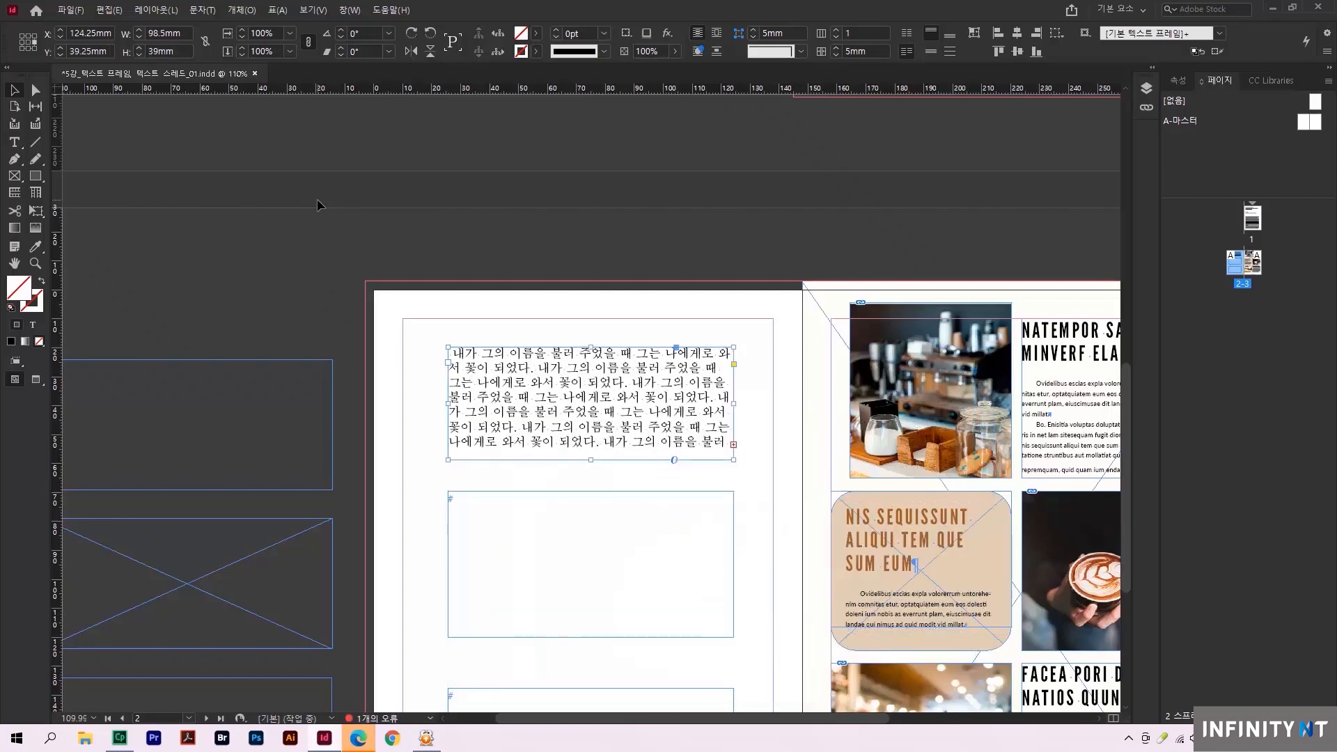
# - Thread the overset text from the upper frame into the middle frame and on into the lower frame on page 2
pyautogui.scroll(-5, 314, 353)
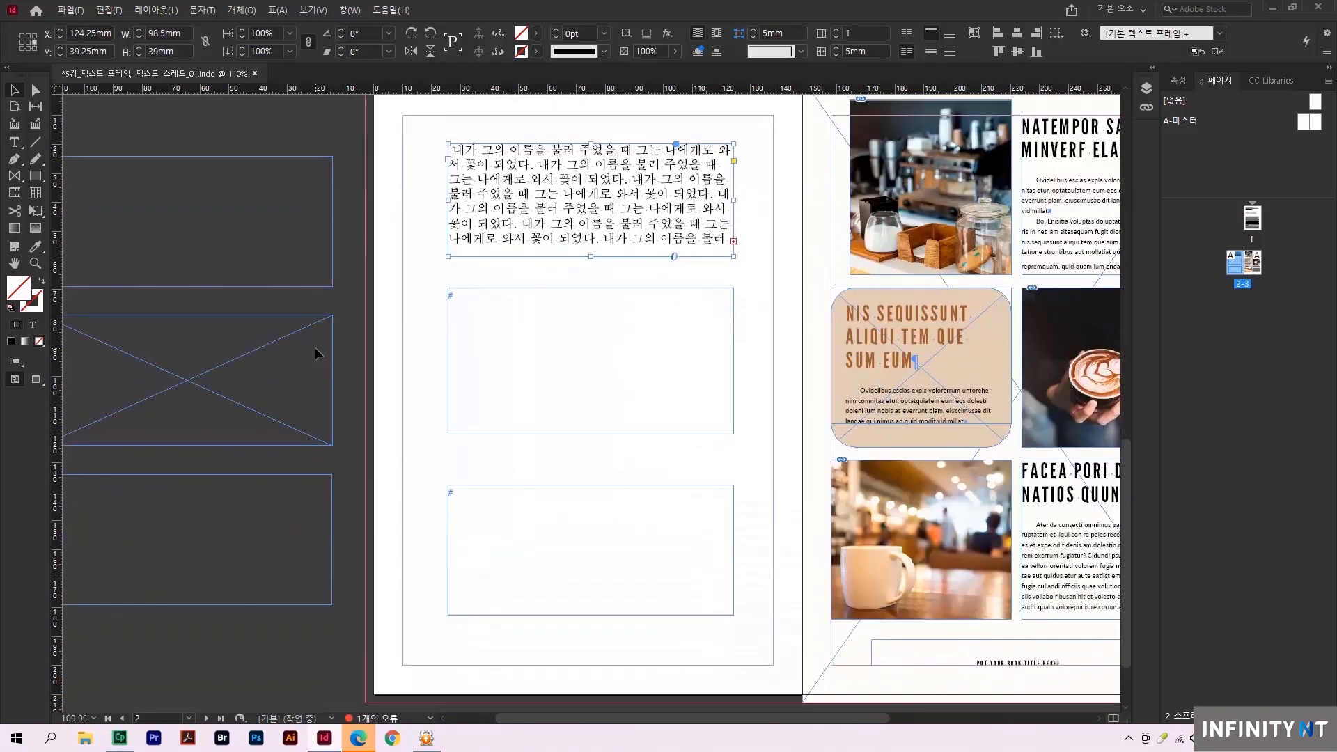
pyautogui.click(382, 352)
pyautogui.moveTo(391, 346); pyautogui.dragTo(191, 373)
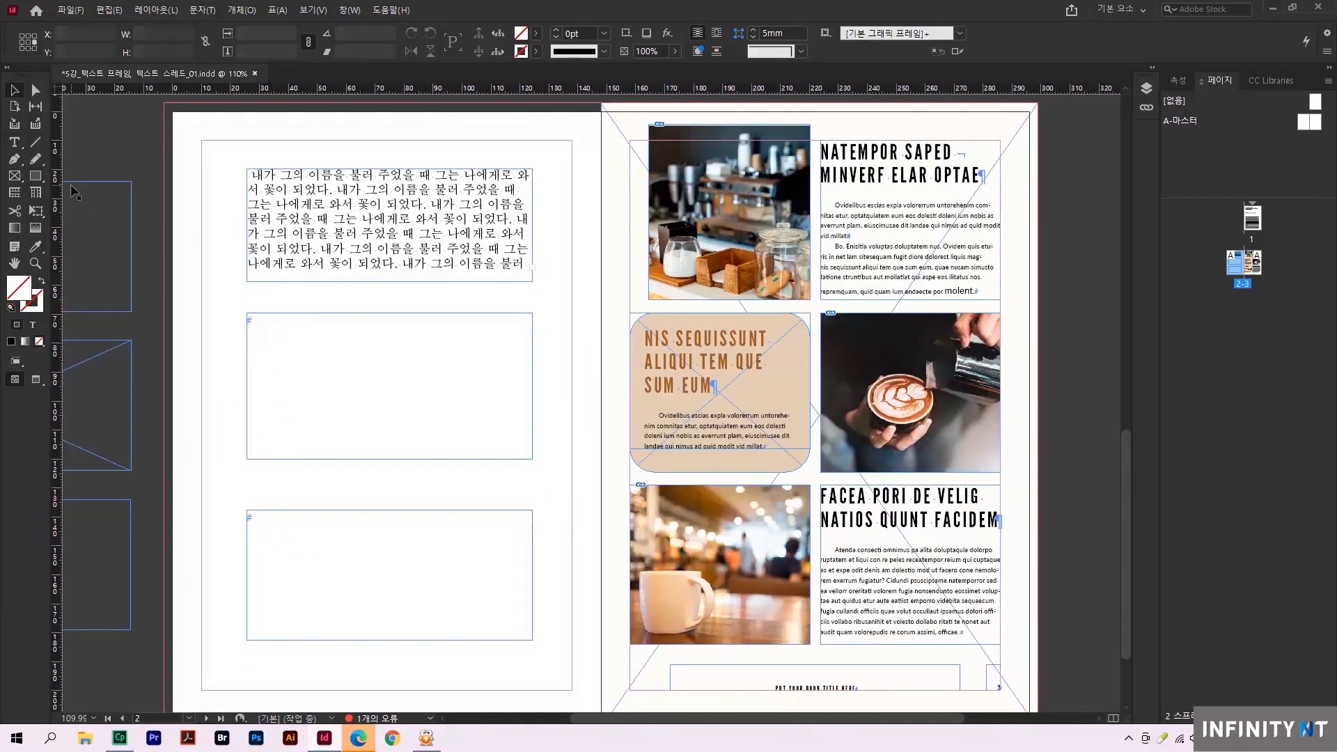
pyautogui.click(286, 247)
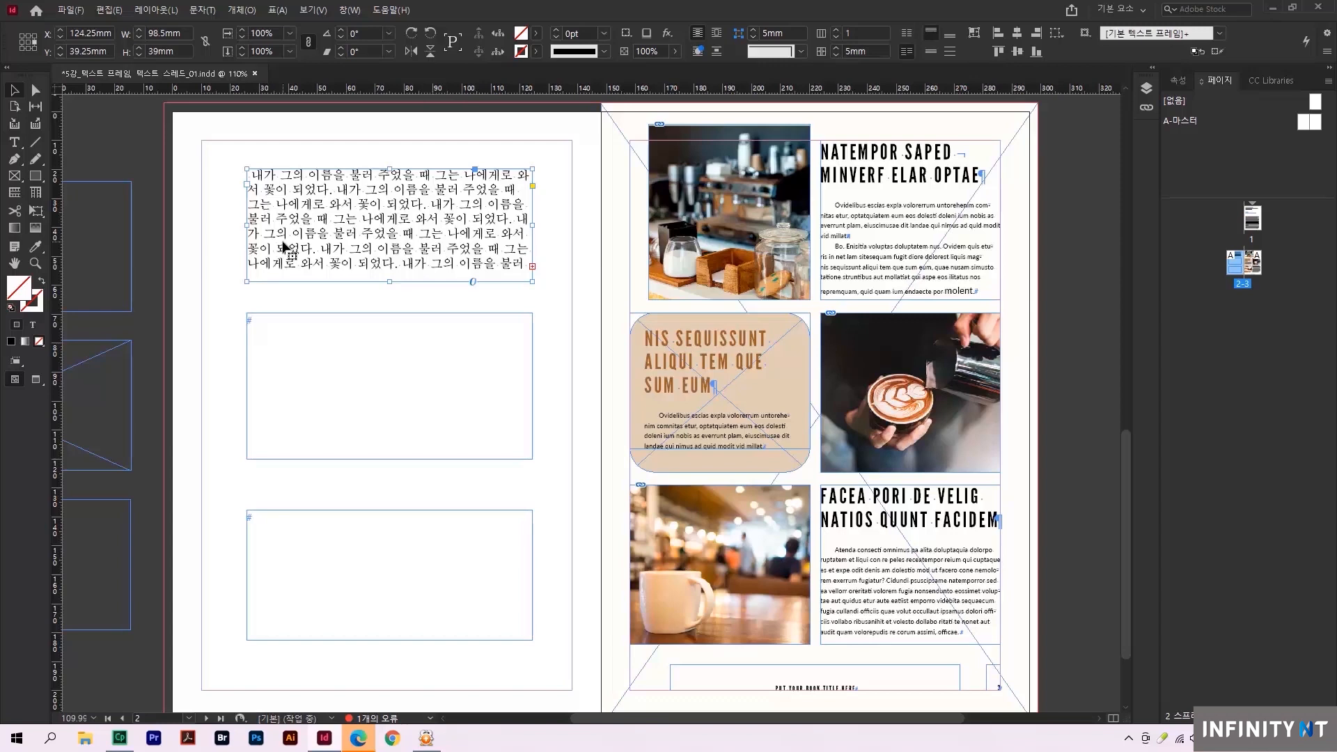
pyautogui.click(533, 268)
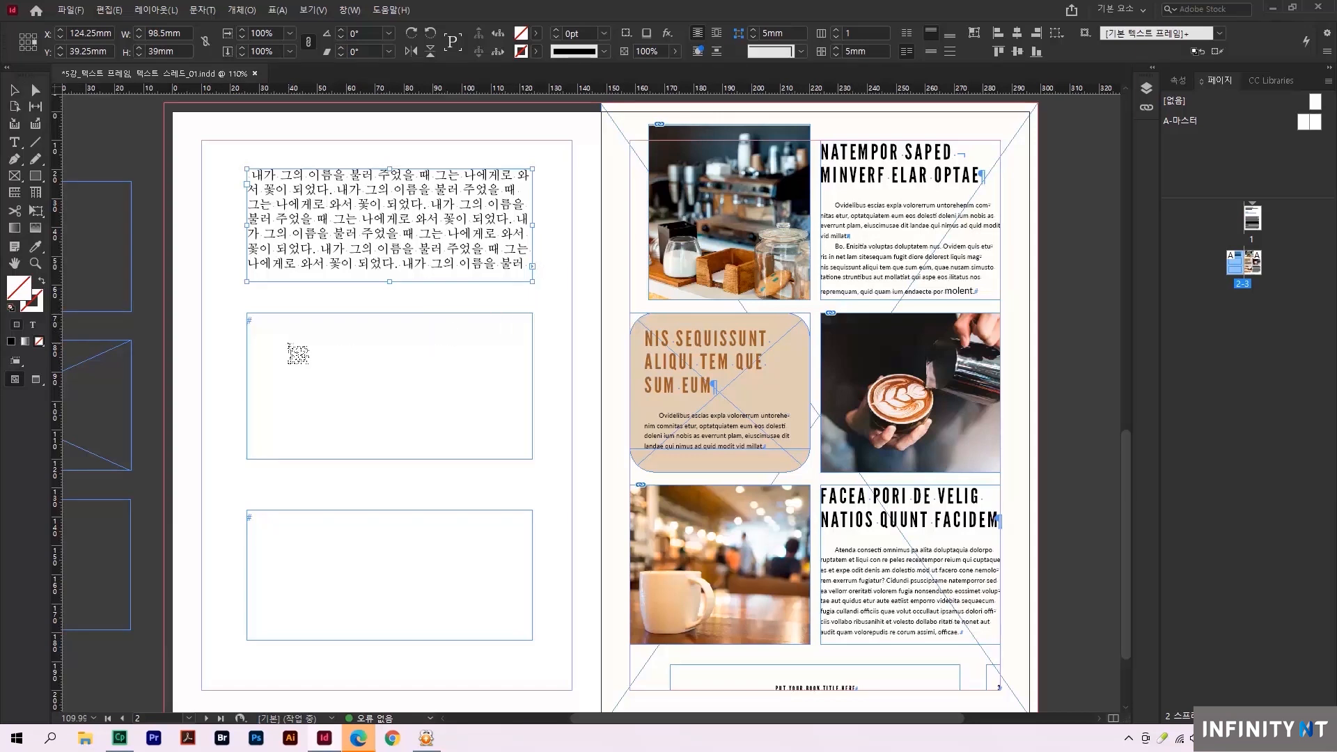
pyautogui.click(291, 353)
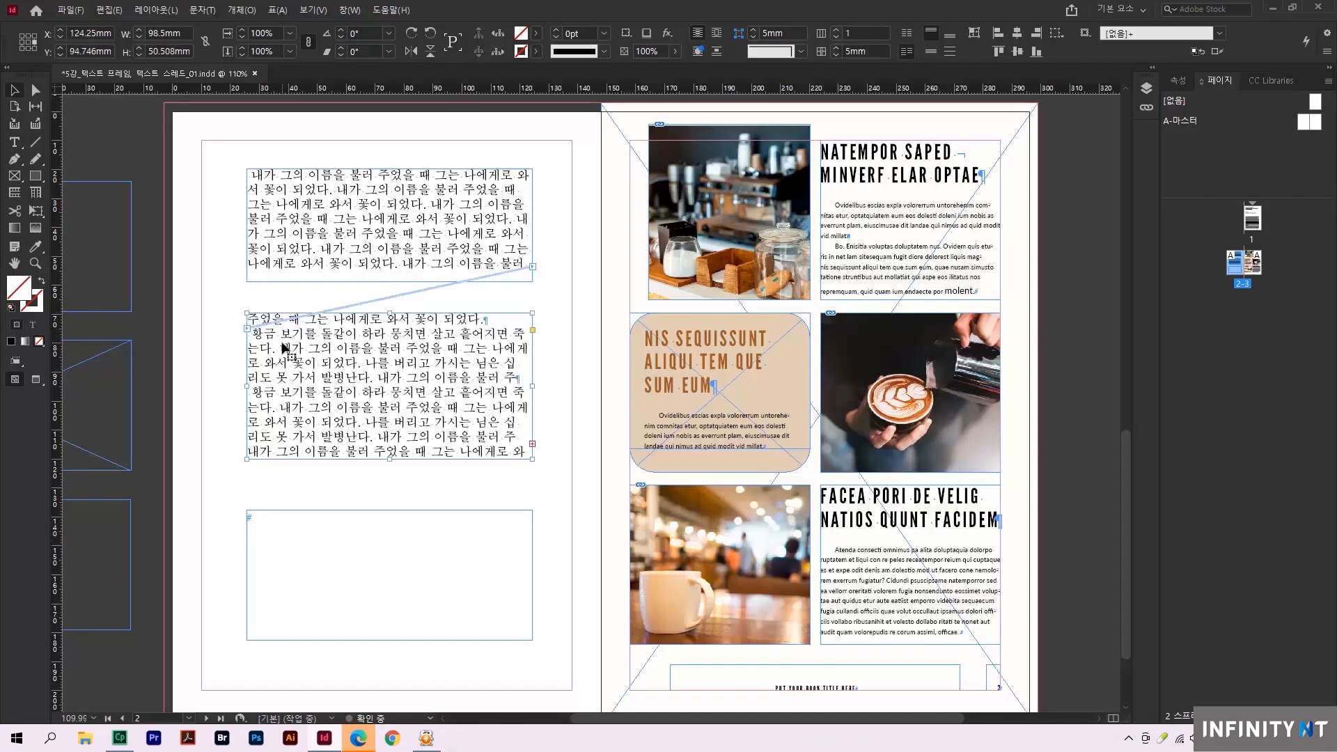
pyautogui.click(533, 443)
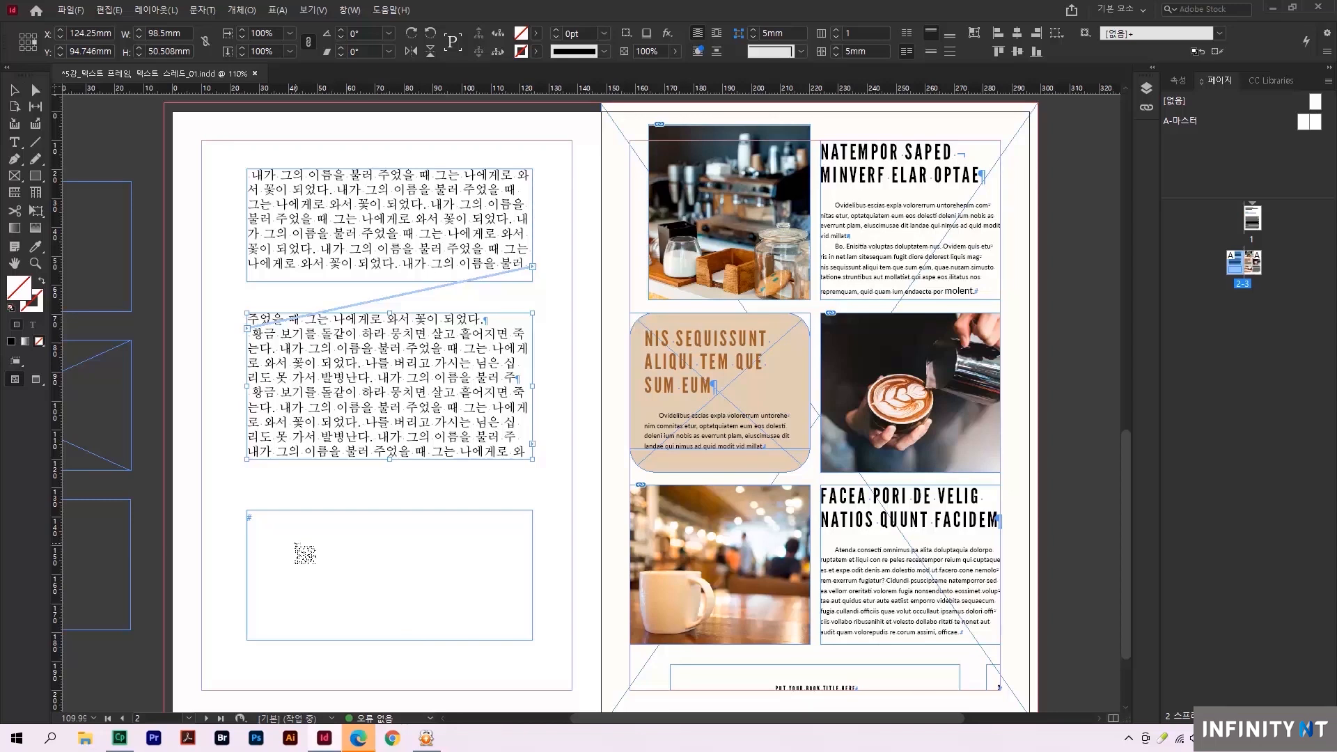
pyautogui.click(299, 549)
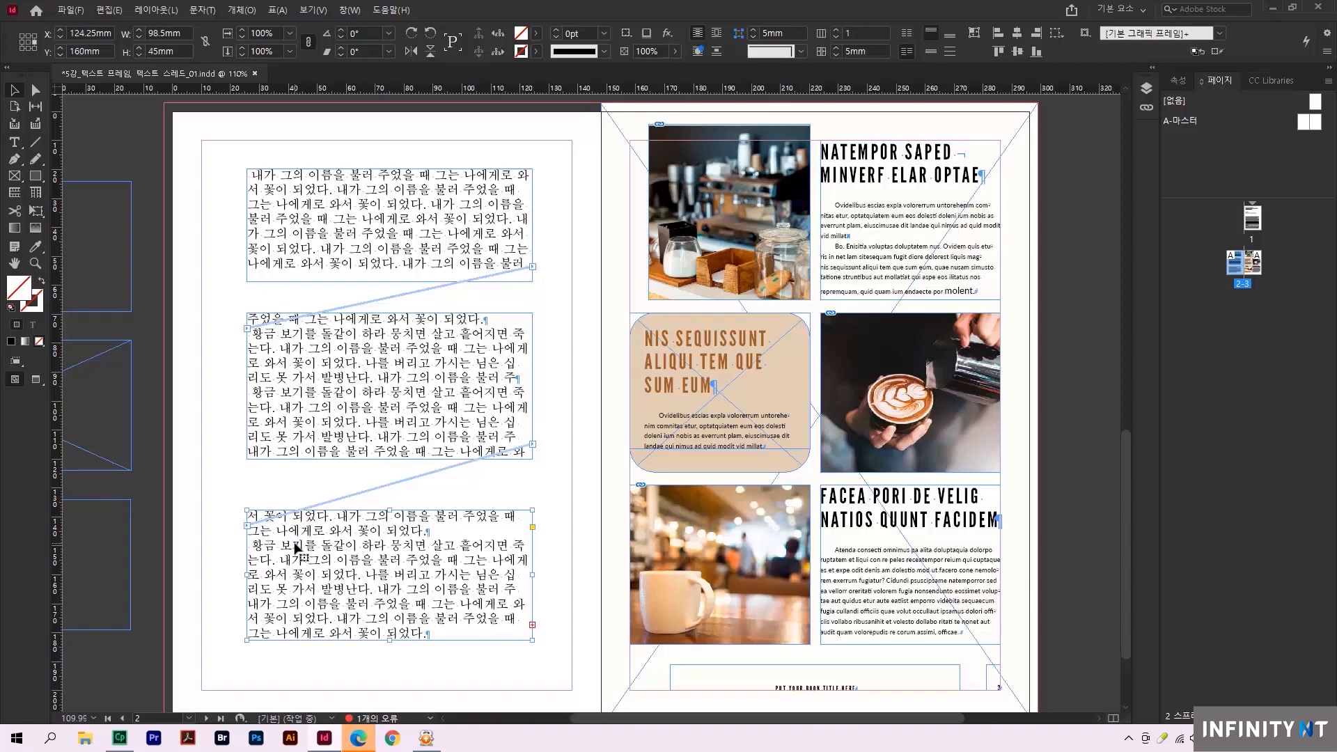
# - Delete some of the placeholder text near the beginning of the lower frame
pyautogui.doubleClick(321, 538)
pyautogui.moveTo(331, 531); pyautogui.dragTo(422, 561)
pyautogui.press('BackSpace')
pyautogui.press('BackSpace')
pyautogui.press('BackSpace')
pyautogui.press('BackSpace')
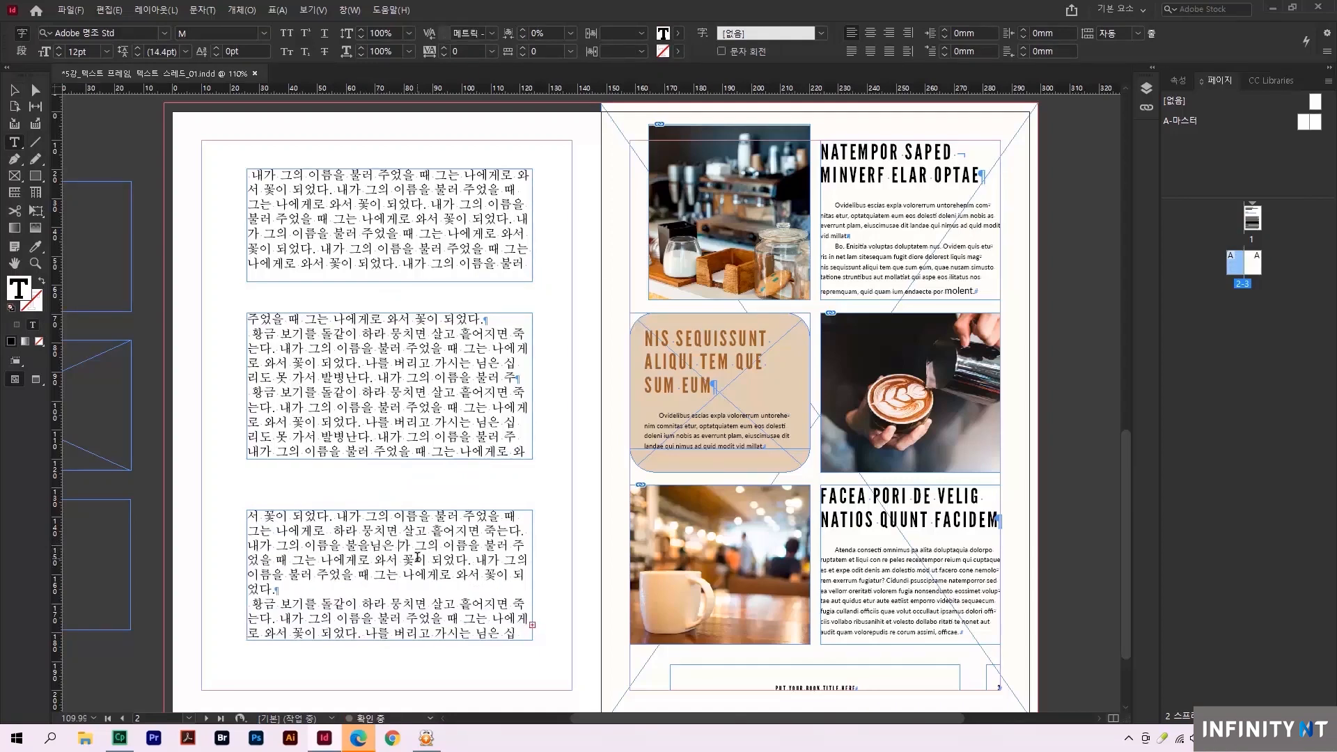
# - Open the threaded story in the Story Editor, delete everything after the final "가시는" including the overset text, and close the editor
pyautogui.moveTo(430, 631); pyautogui.dragTo(471, 631)
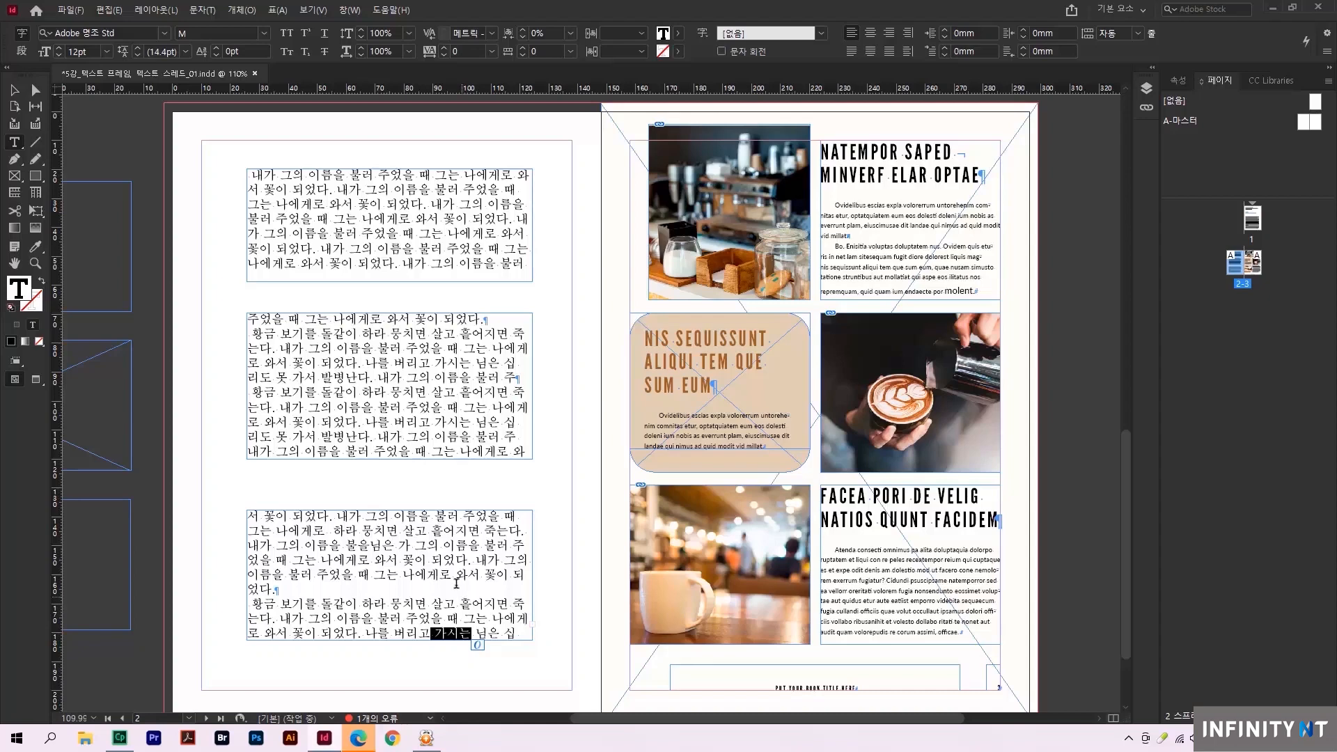
pyautogui.click(110, 12)
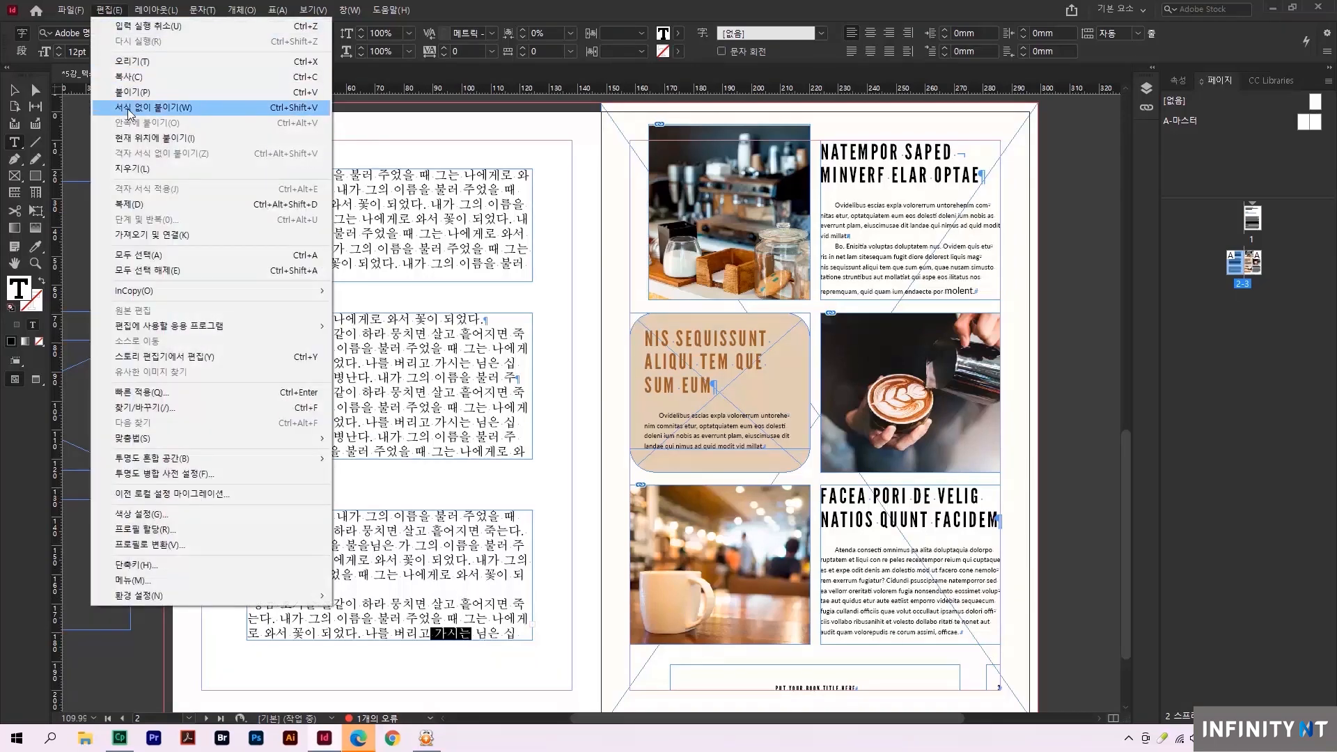
pyautogui.click(143, 358)
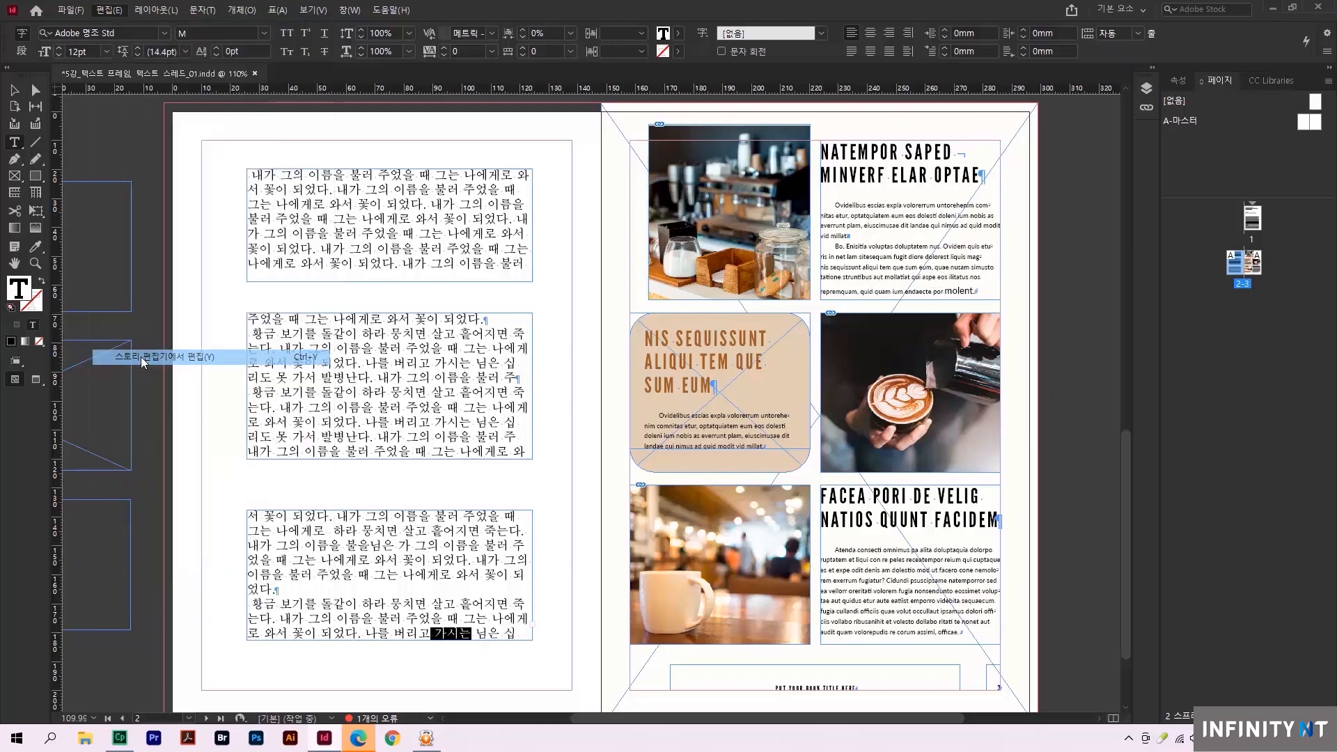
pyautogui.moveTo(672, 378); pyautogui.dragTo(737, 121)
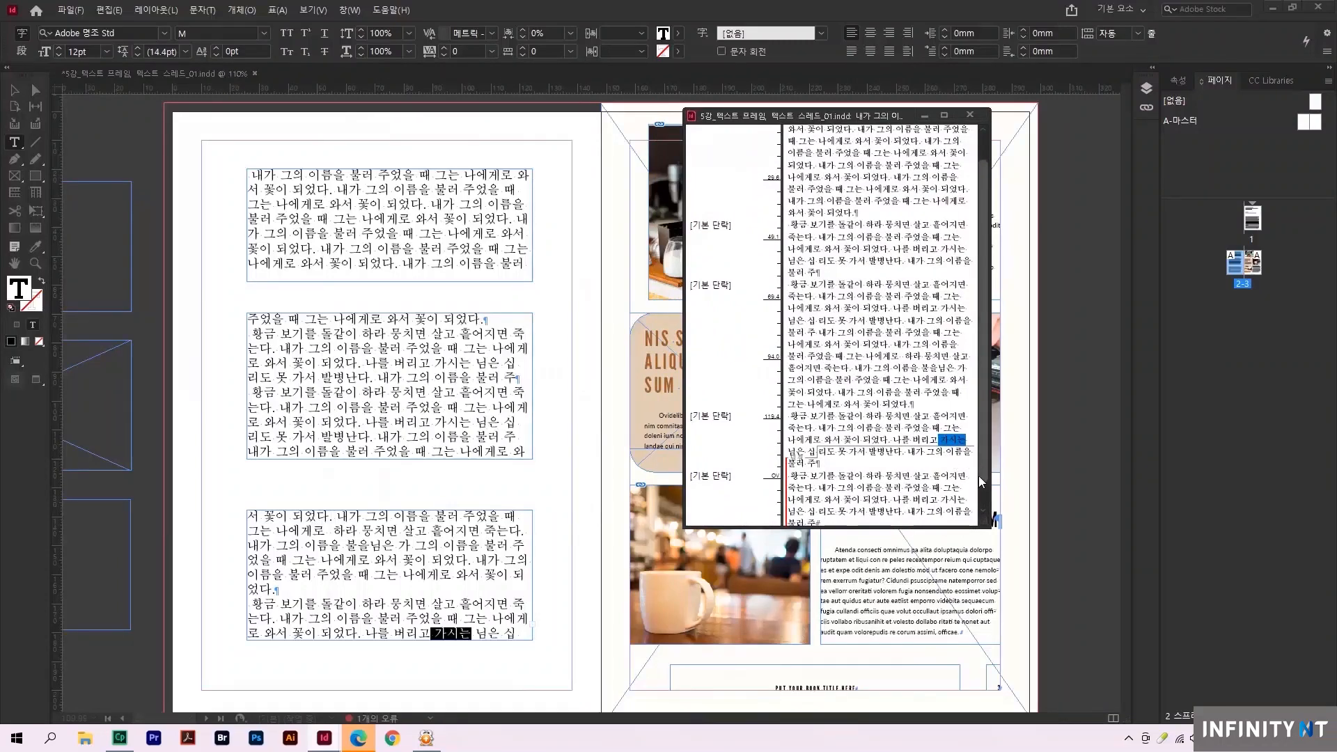
pyautogui.scroll(-1, 982, 481)
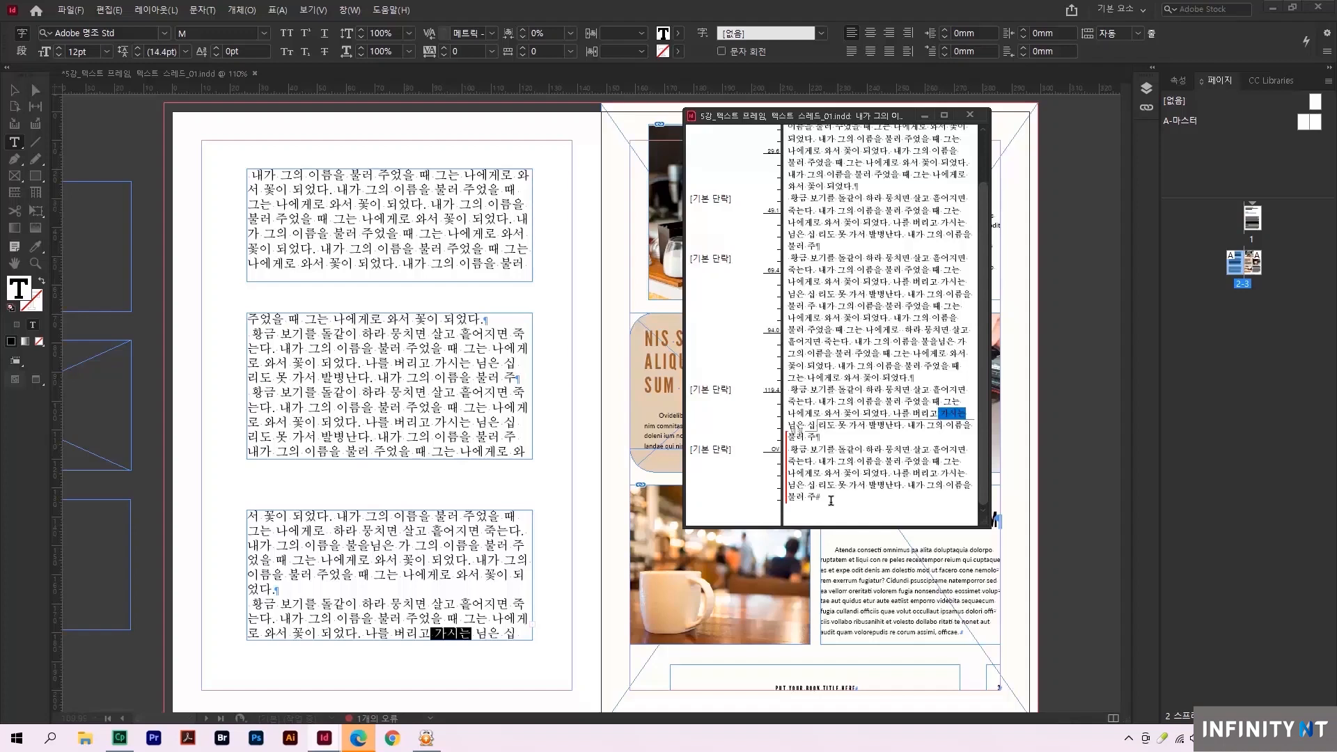
pyautogui.moveTo(831, 501); pyautogui.dragTo(785, 422)
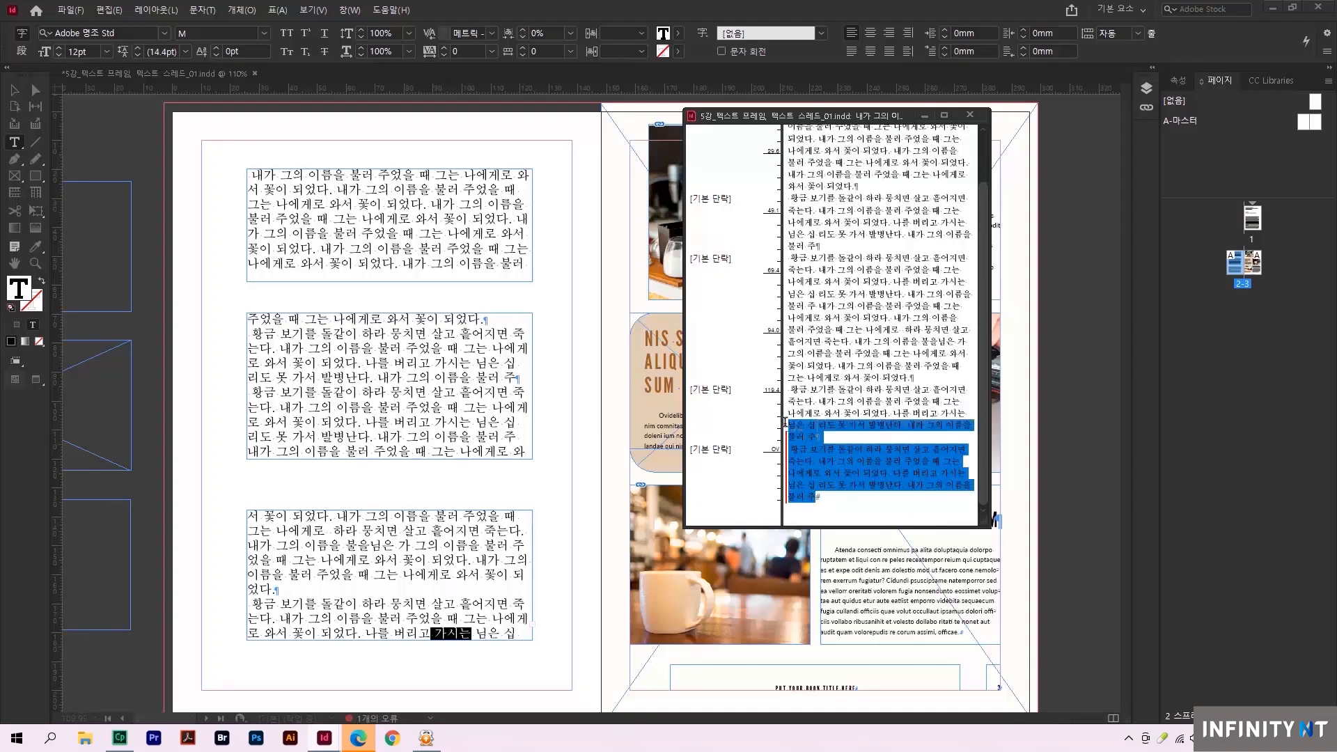
pyautogui.press('BackSpace')
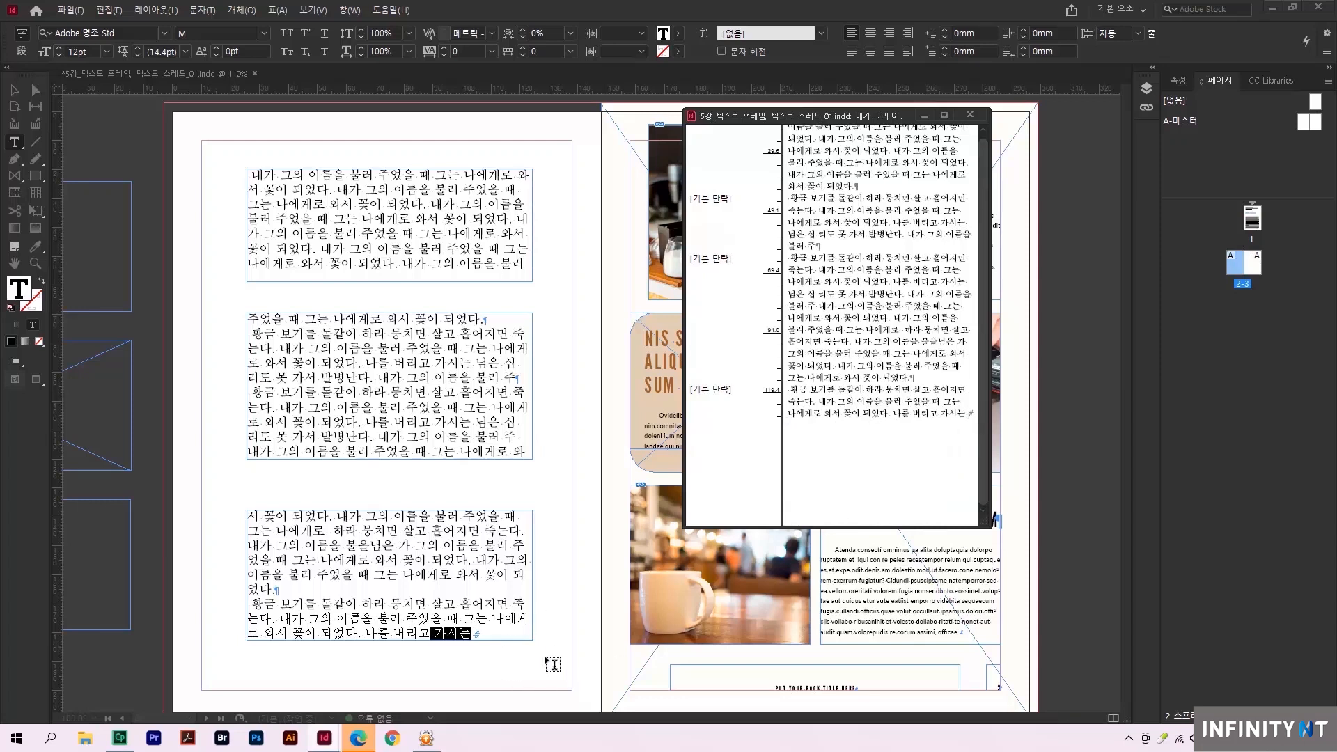
pyautogui.click(971, 114)
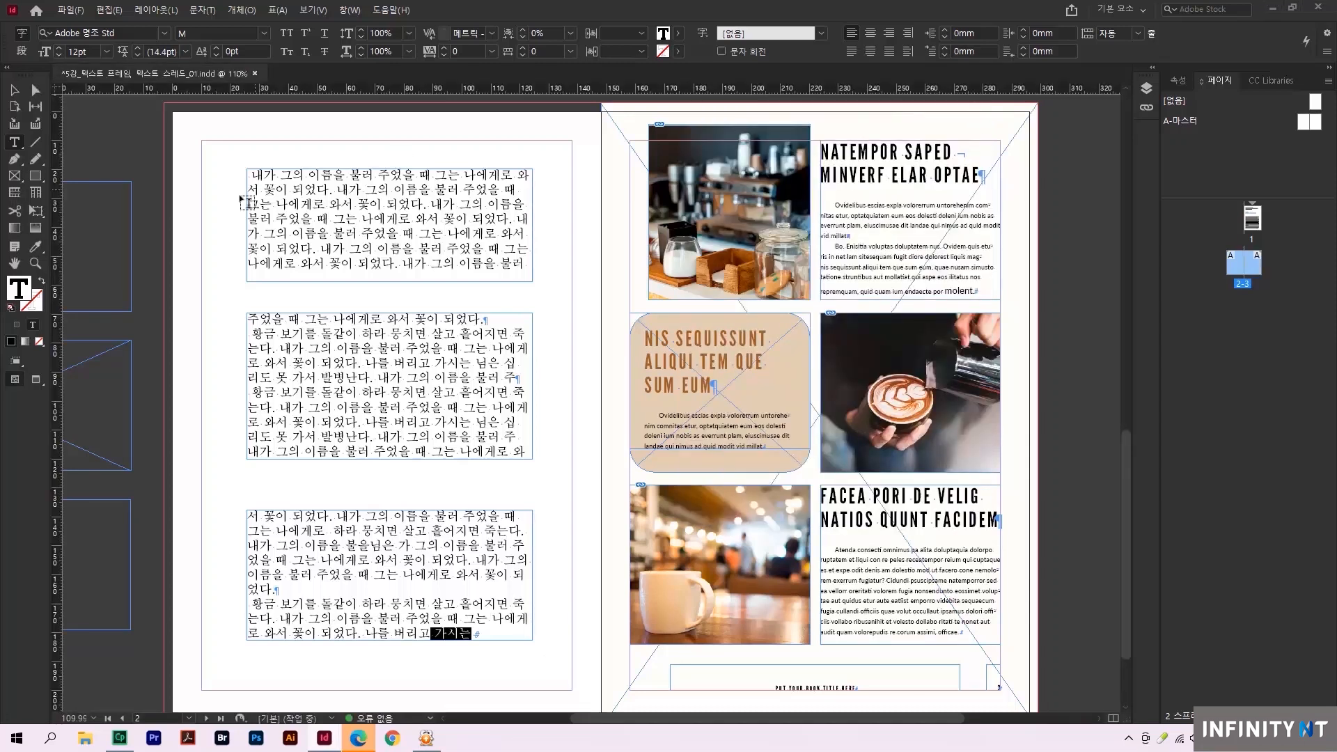
# - Look up the view option that shows or hides text threads while the lower text frame is selected
pyautogui.click(14, 90)
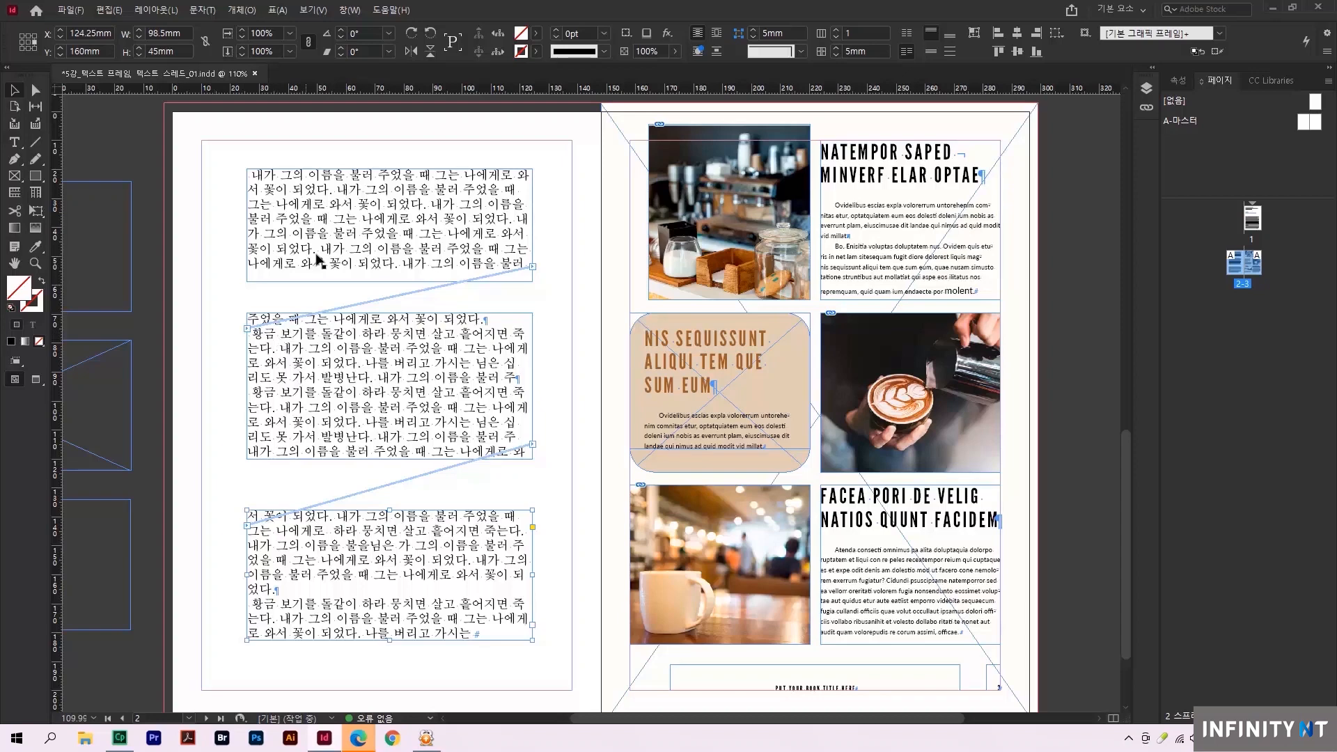
pyautogui.click(315, 10)
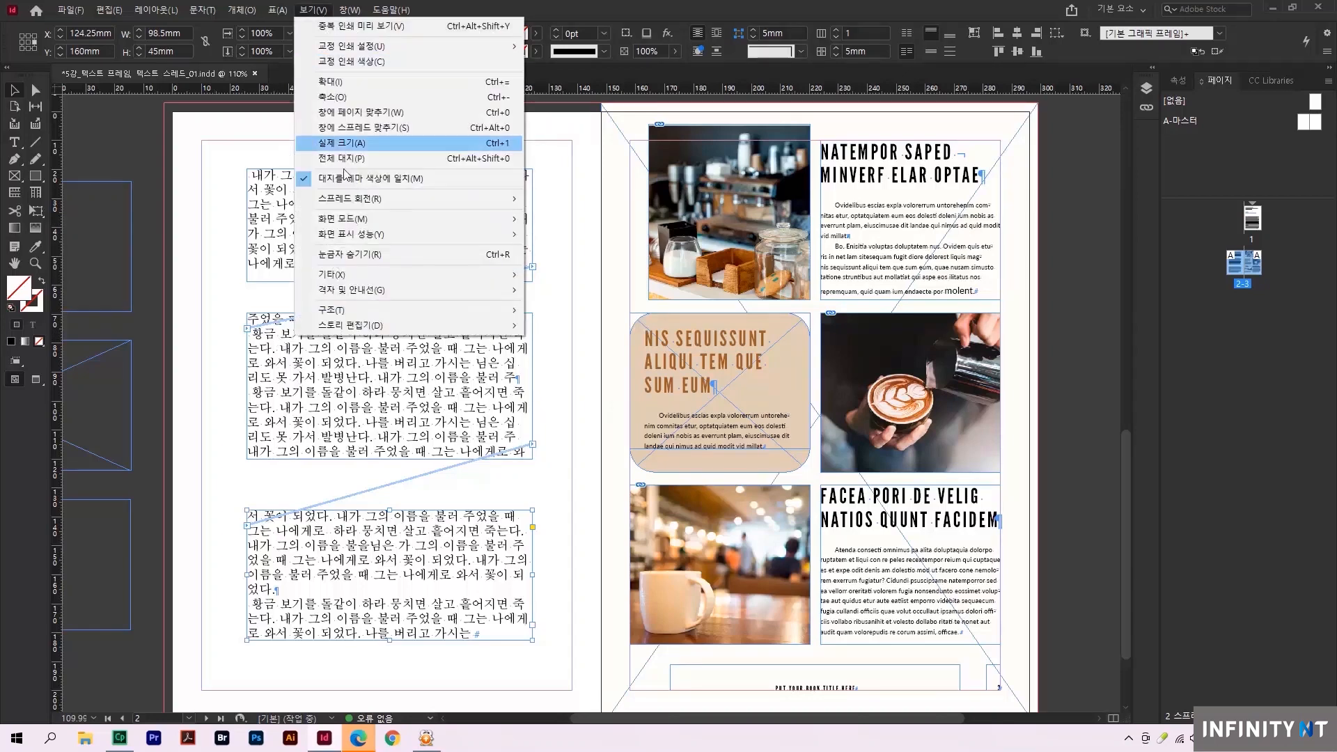
pyautogui.moveTo(357, 277)
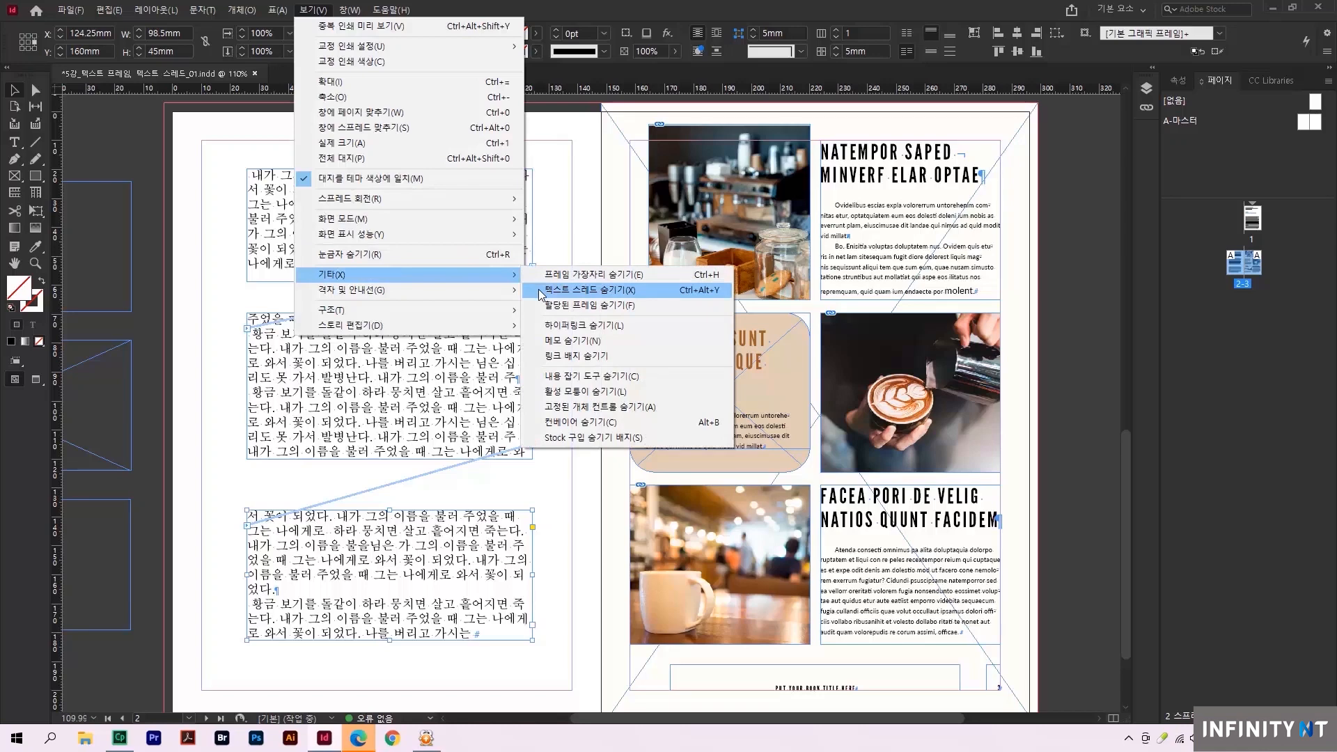
pyautogui.click(218, 273)
# - In the middle frame, insert two paragraph breaks after "내가" and colour the text from "보기를" onward across the paragraphs C=0 M=100 Y=0 K=0
pyautogui.doubleClick(304, 346)
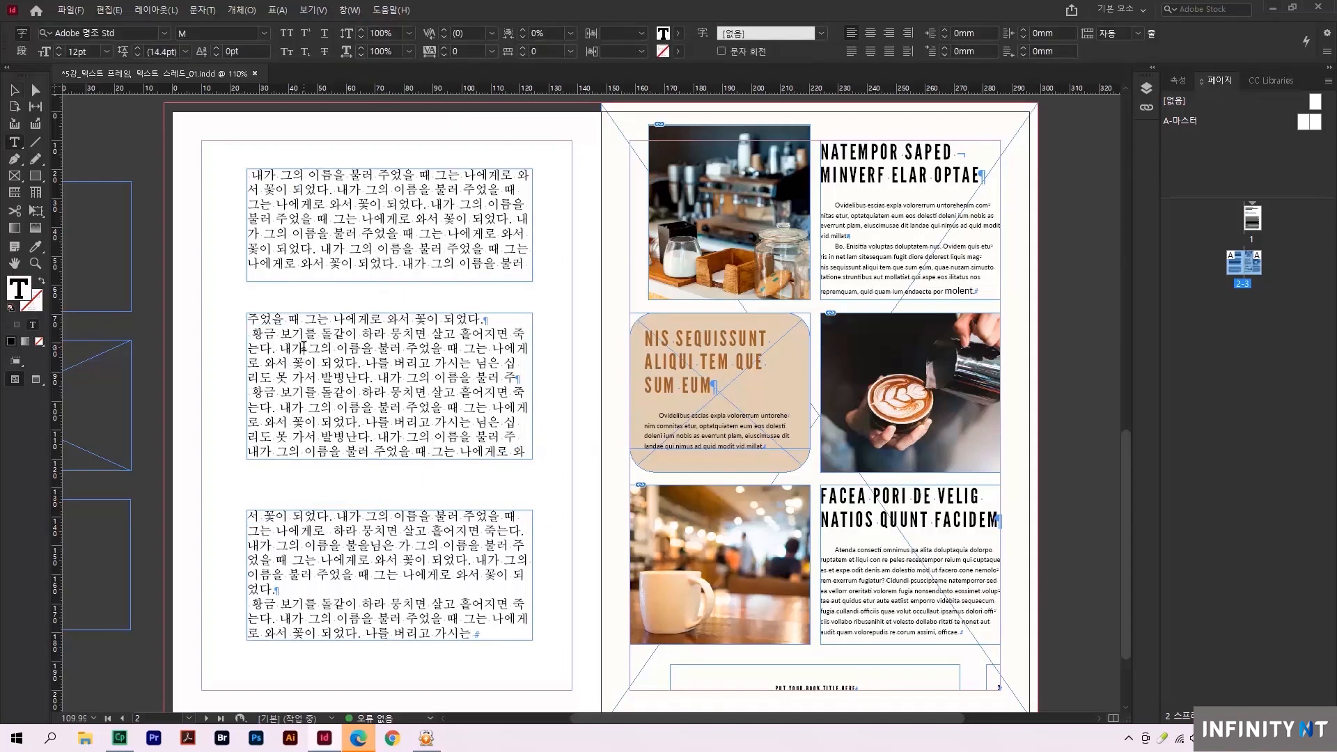
pyautogui.press('Return')
pyautogui.press('Return')
pyautogui.moveTo(276, 335); pyautogui.dragTo(403, 438)
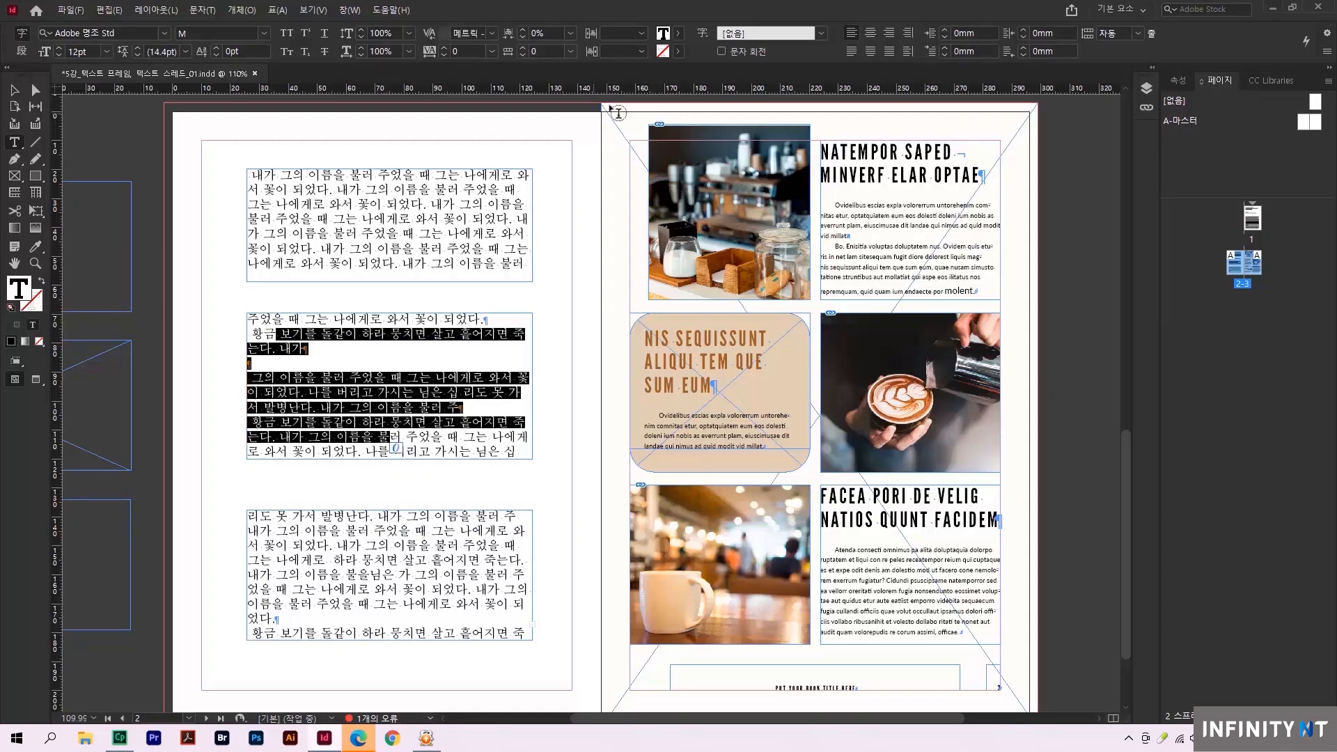
pyautogui.click(680, 33)
pyautogui.click(555, 153)
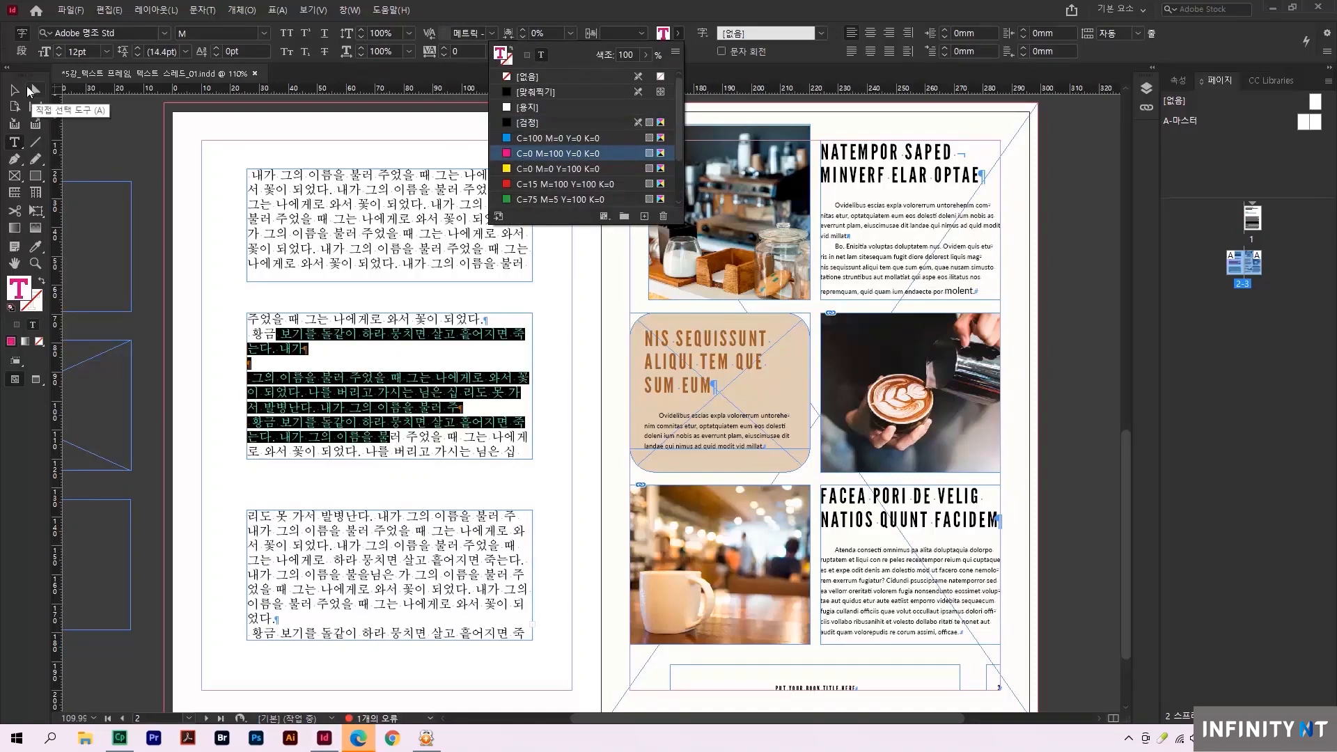
# - Try deleting the middle threaded frame, check the thread from the upper frame, and undo the deletion
pyautogui.click(13, 90)
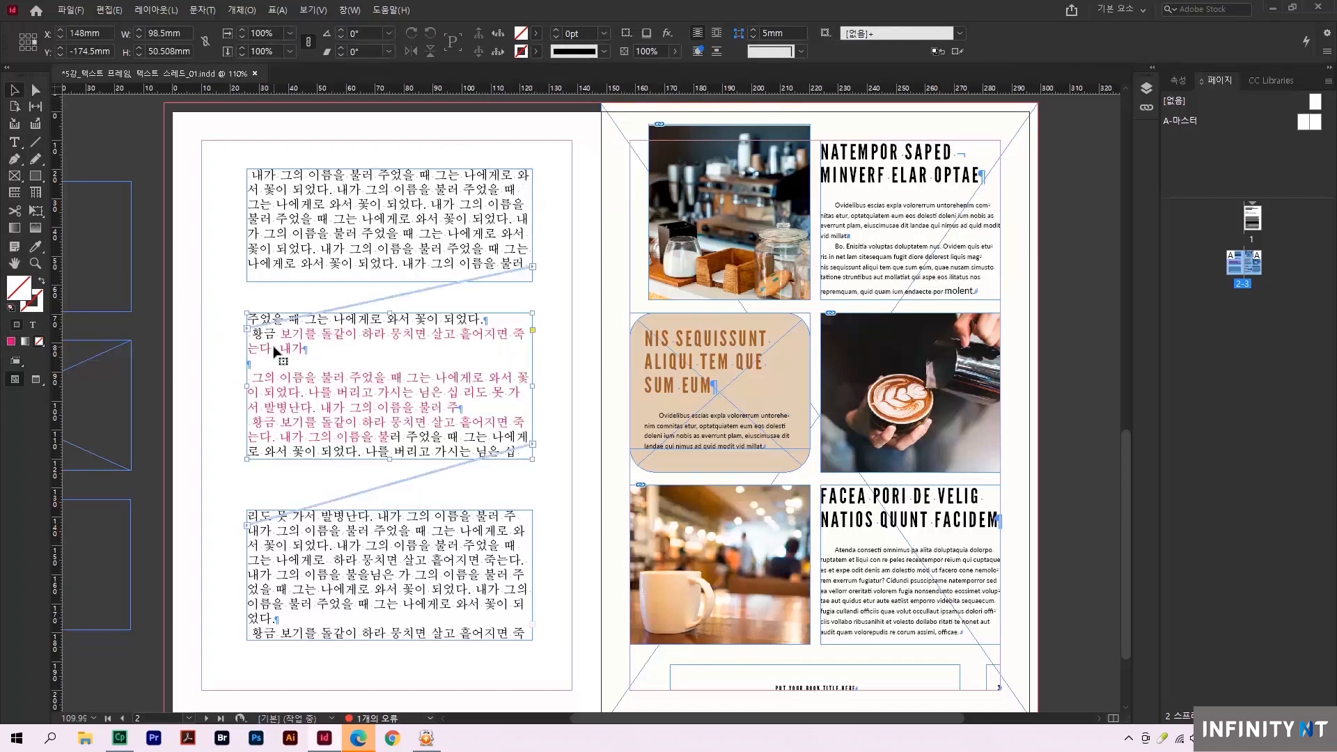
pyautogui.press('Delete')
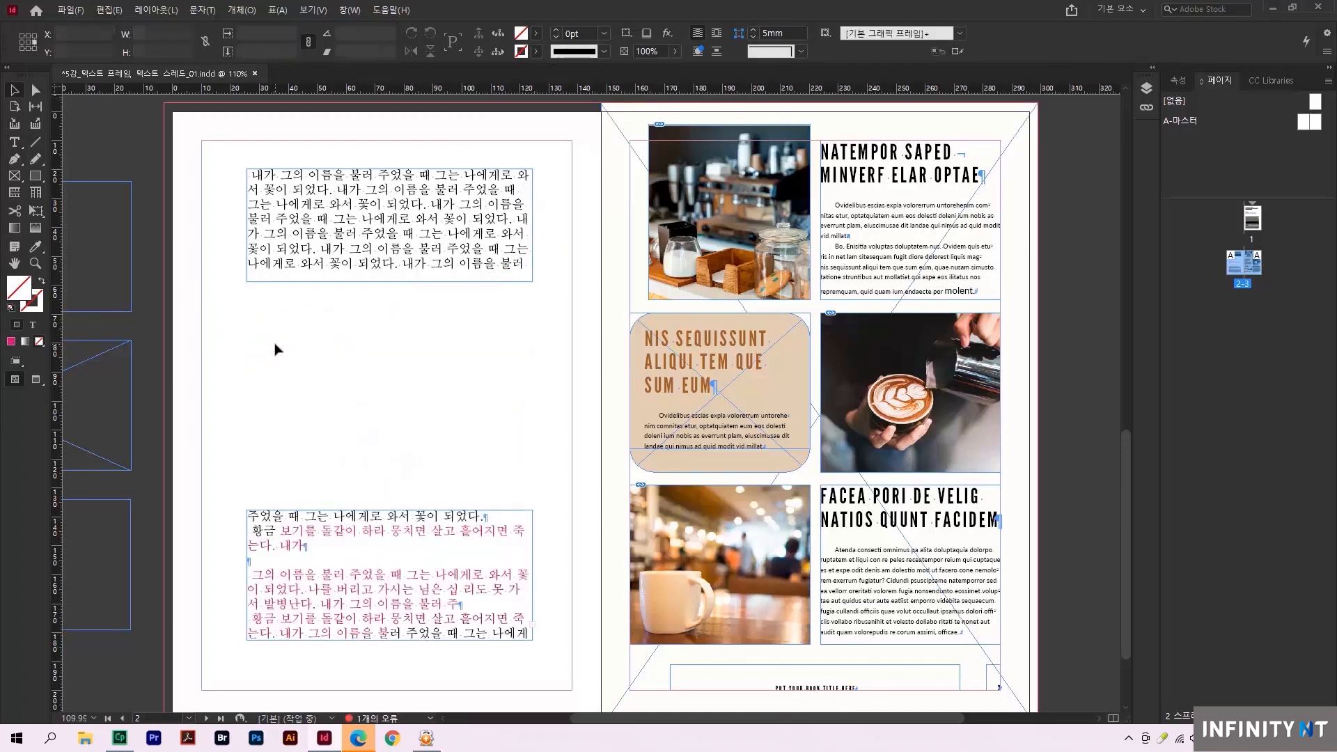
pyautogui.click(351, 265)
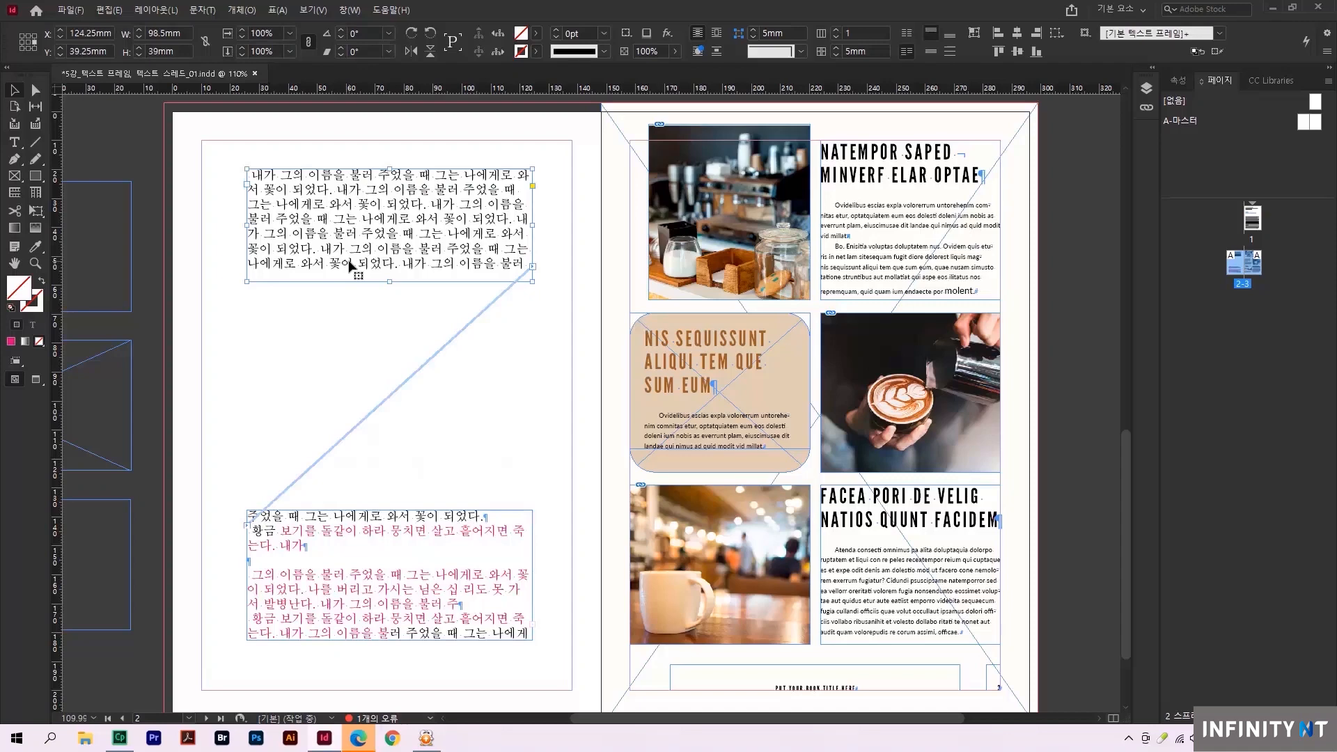
pyautogui.hotkey('ctrl', 'z')
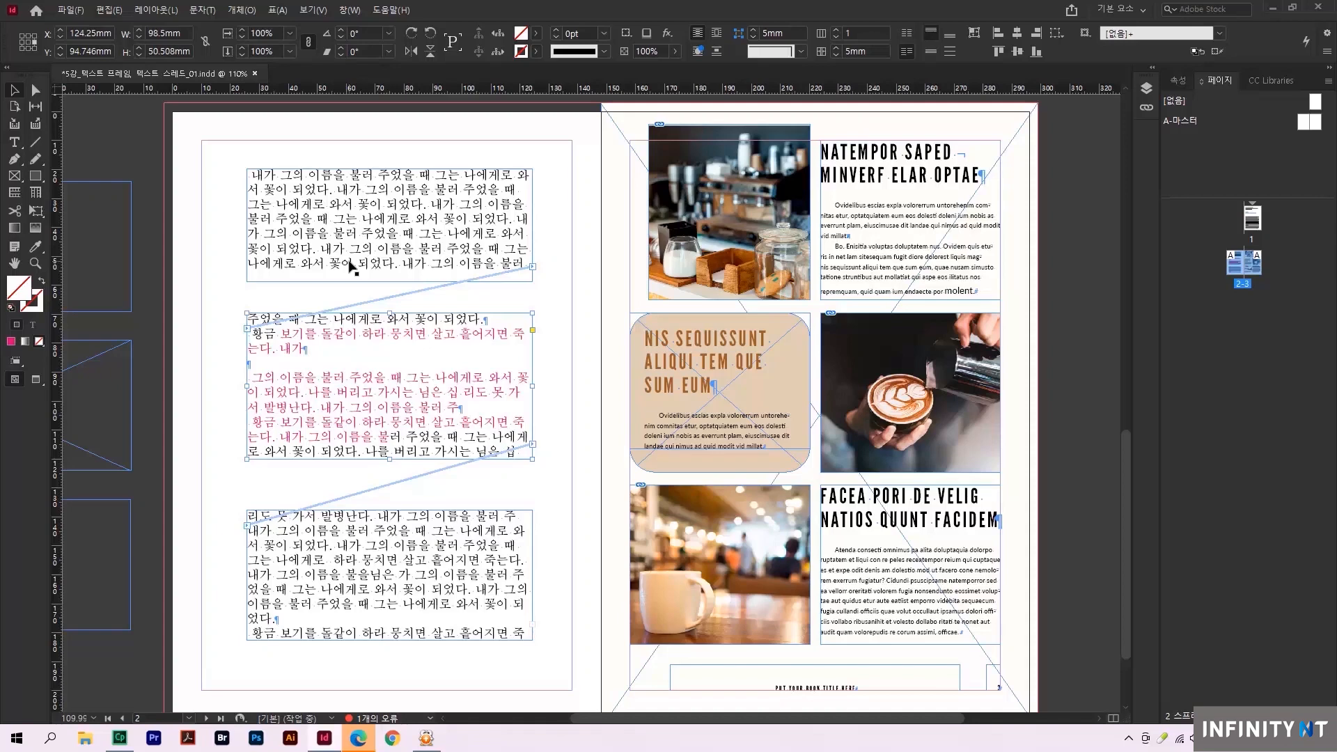
# - Move the middle frame down about 26 mm and the lower frame about 16 mm to make room beneath the upper frame
pyautogui.moveTo(358, 337); pyautogui.dragTo(358, 366)
pyautogui.moveTo(209, 421); pyautogui.dragTo(370, 556)
pyautogui.moveTo(386, 417); pyautogui.dragTo(382, 462)
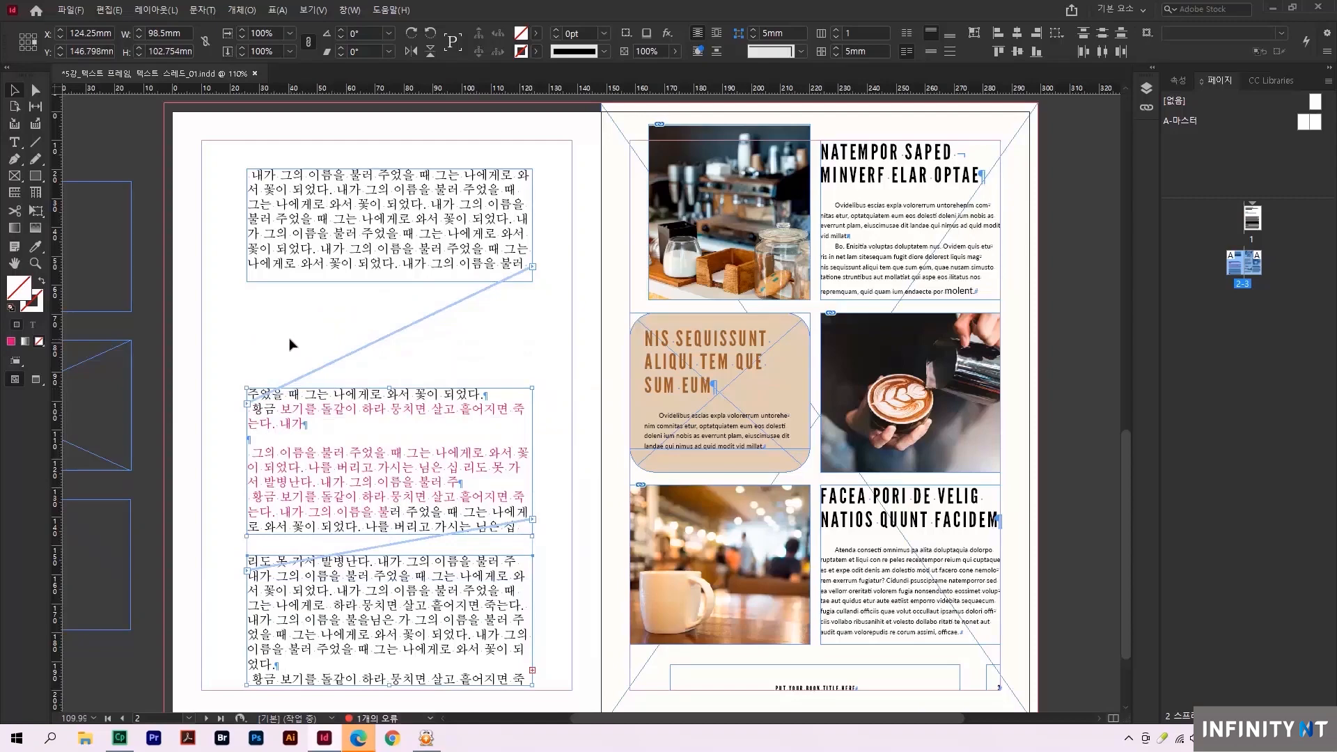
pyautogui.click(289, 340)
# - Draw an empty text frame about 98.5 × 25 mm in the gap beneath the upper frame, aligned with its sides
pyautogui.click(15, 143)
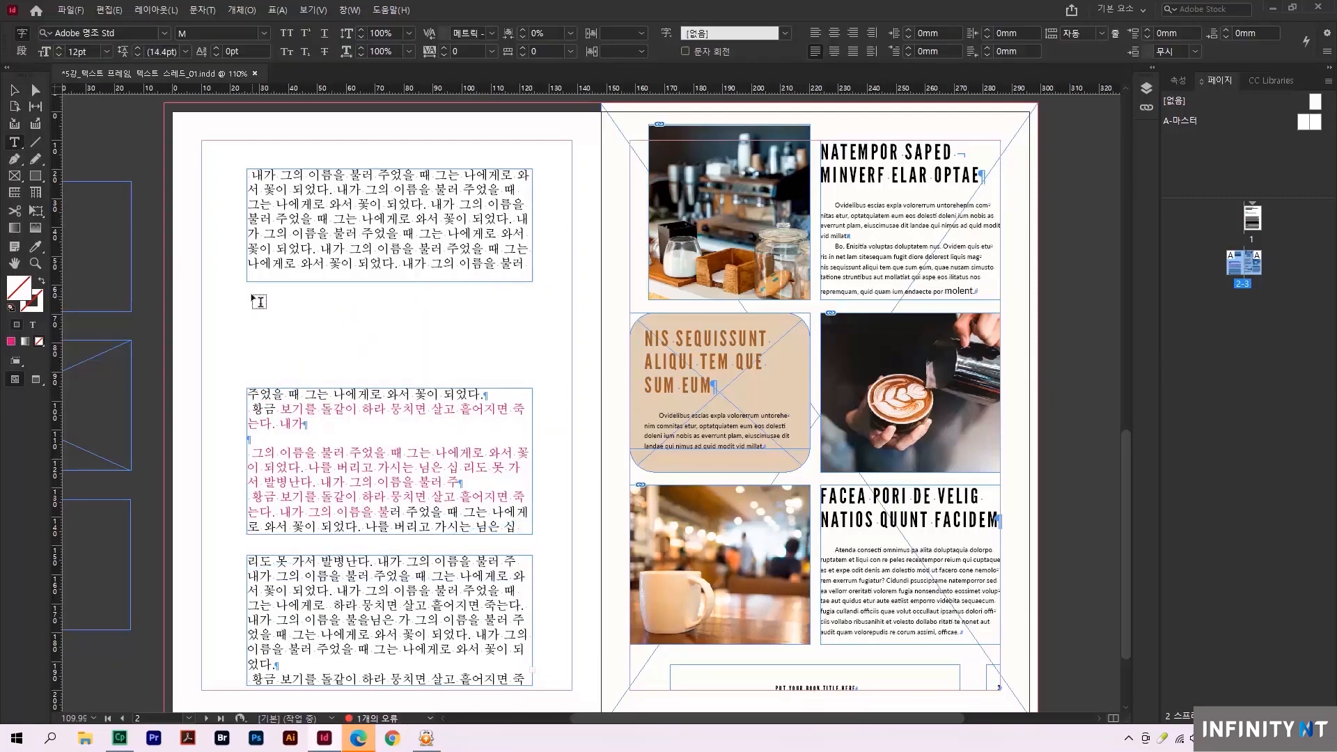
pyautogui.moveTo(248, 295); pyautogui.dragTo(533, 368)
pyautogui.click(17, 92)
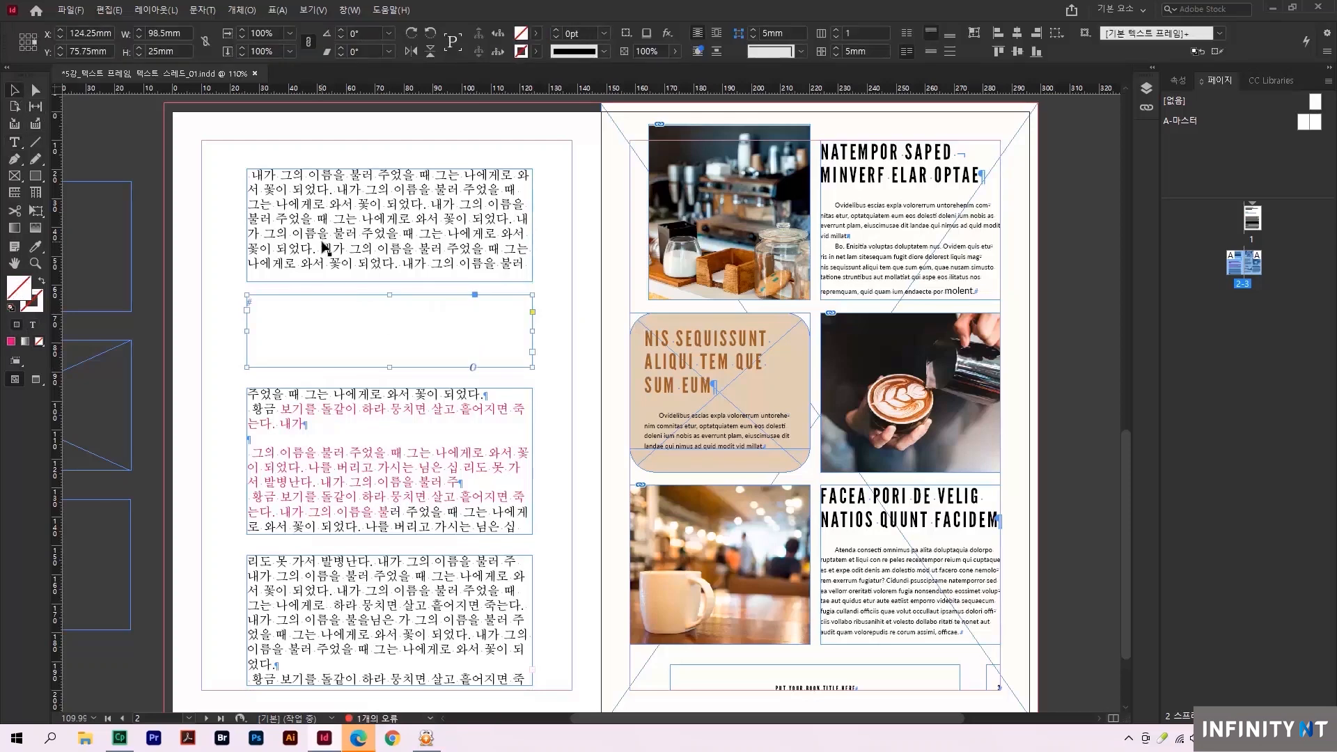
# - Insert the new empty frame into the thread by rerouting the upper frame's text flow into it
pyautogui.click(325, 248)
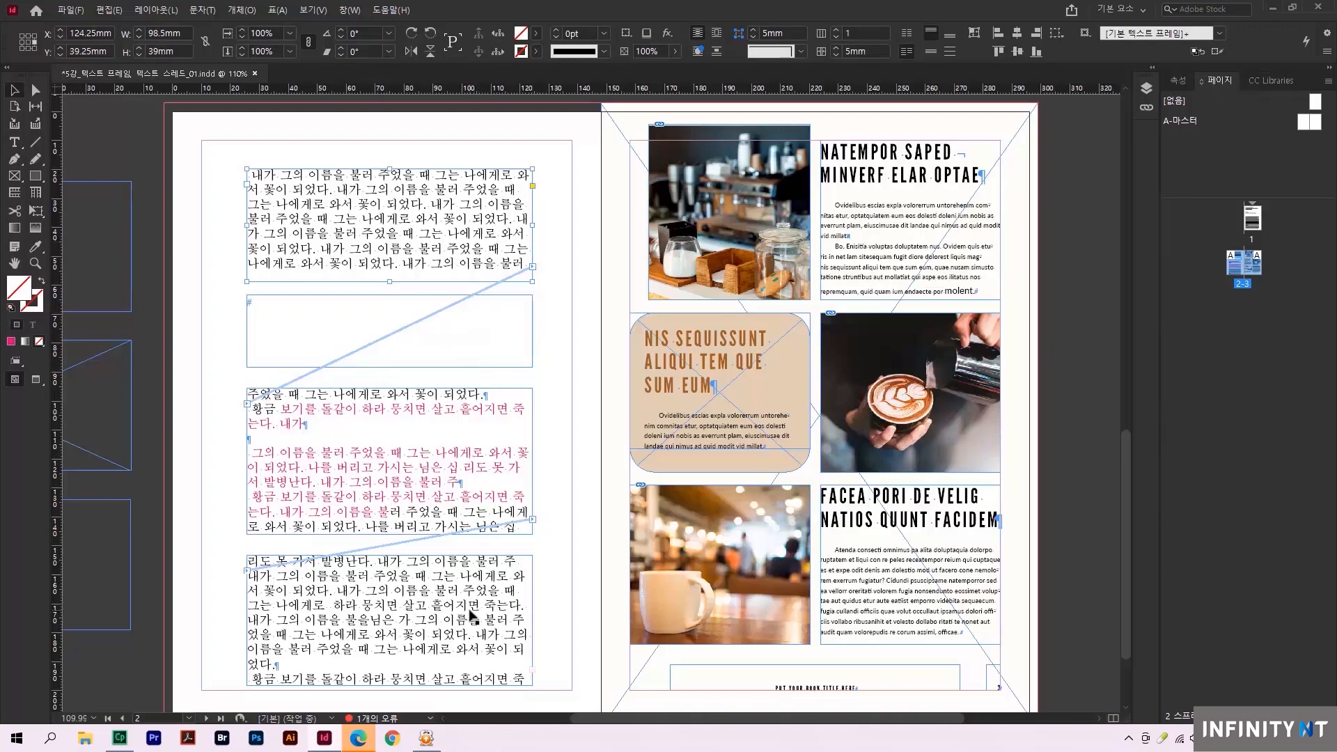
pyautogui.click(533, 267)
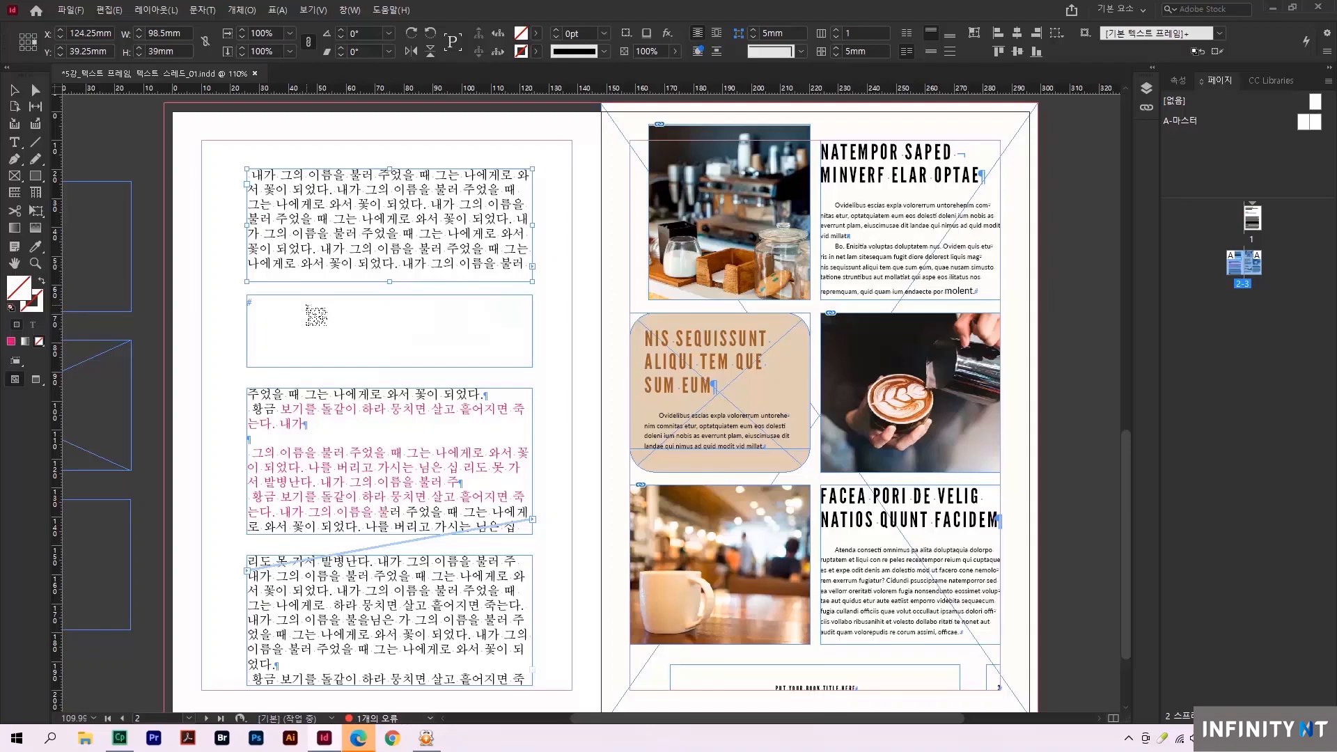
pyautogui.click(307, 307)
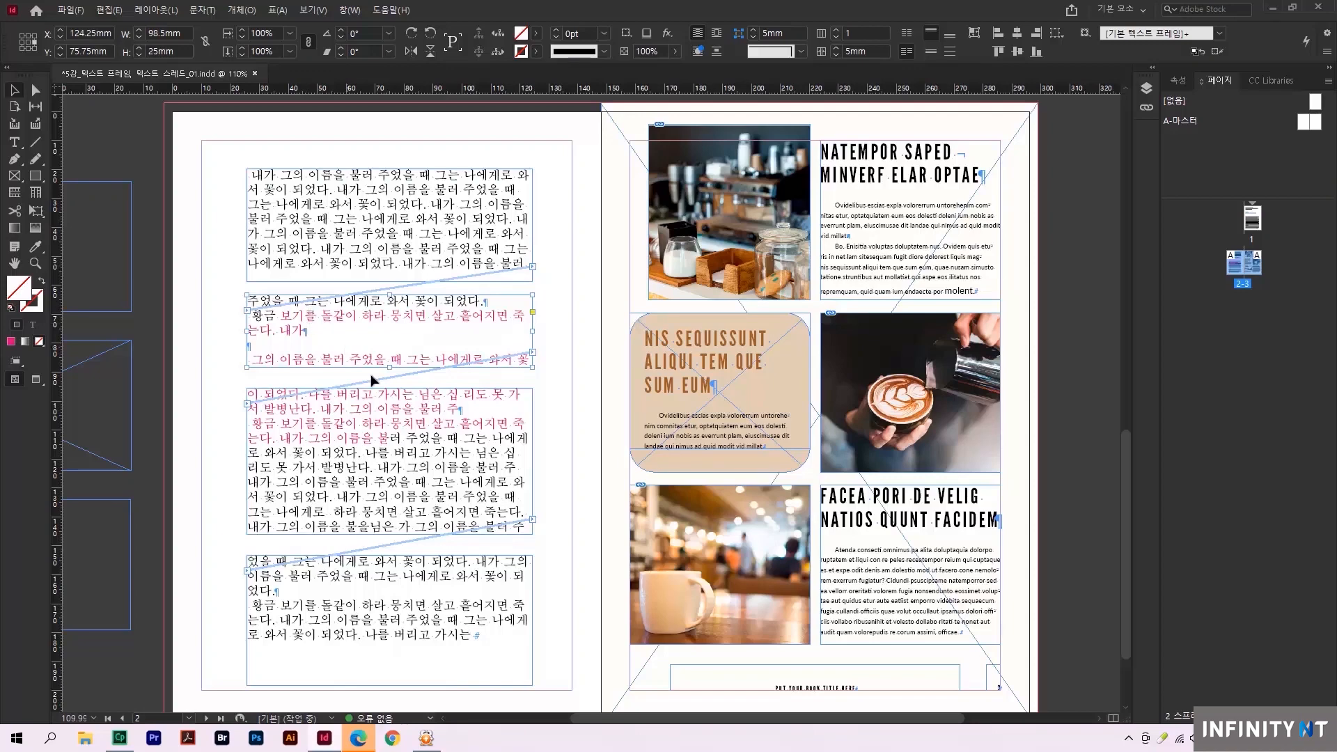
# - Try breaking the thread at the third frame's in port, and undo the break
pyautogui.click(412, 430)
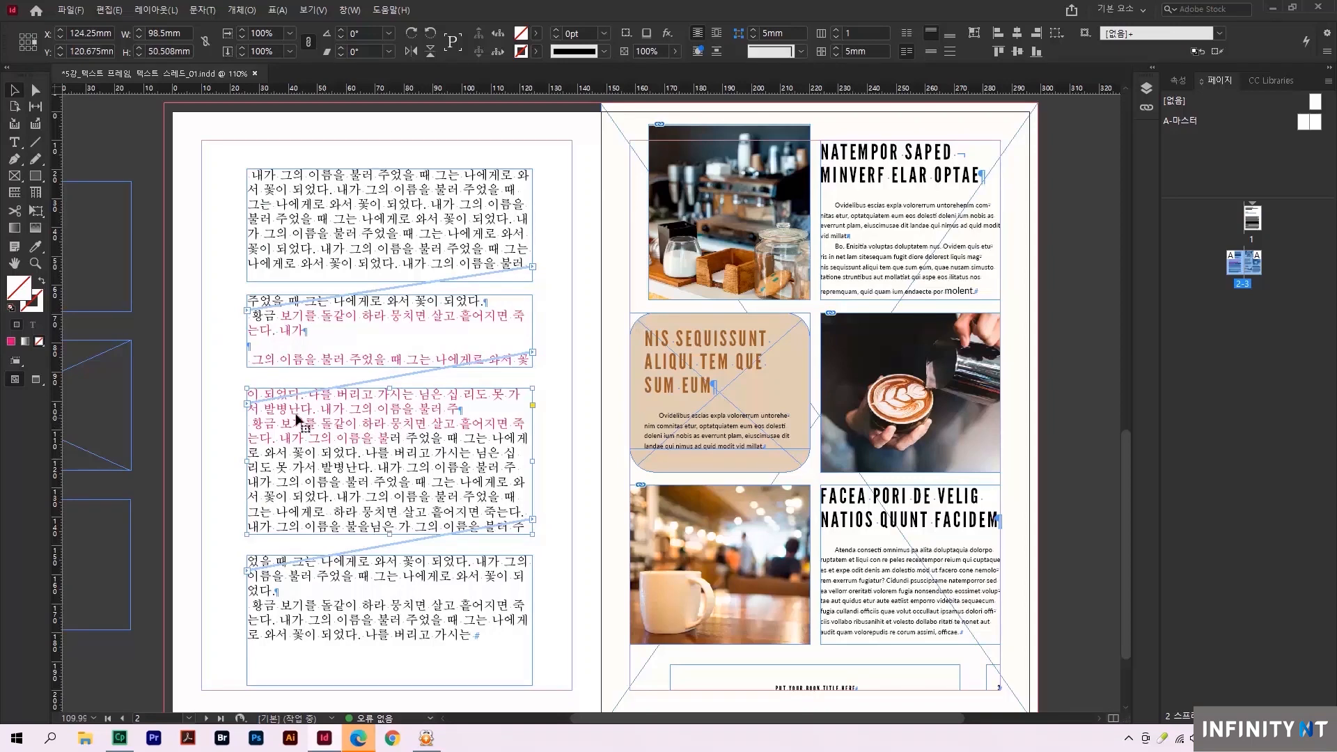
pyautogui.click(249, 404)
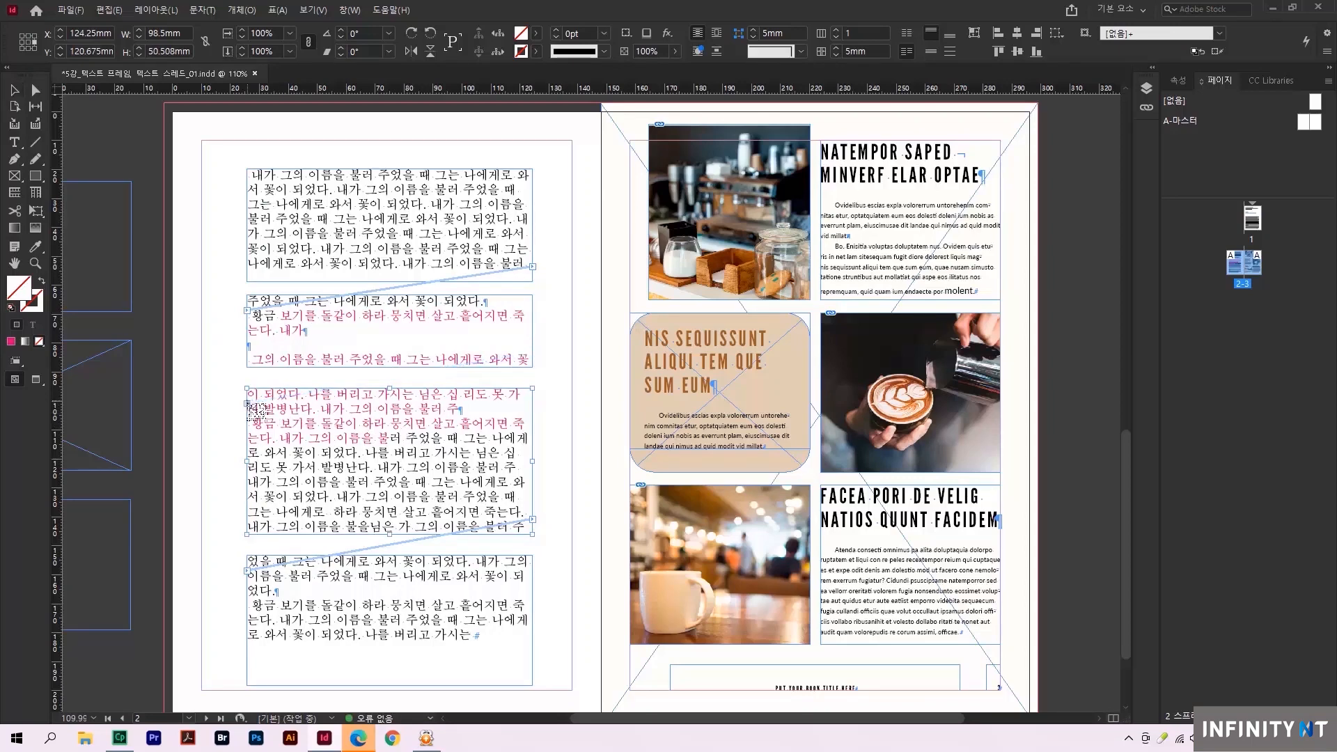
pyautogui.click(248, 404)
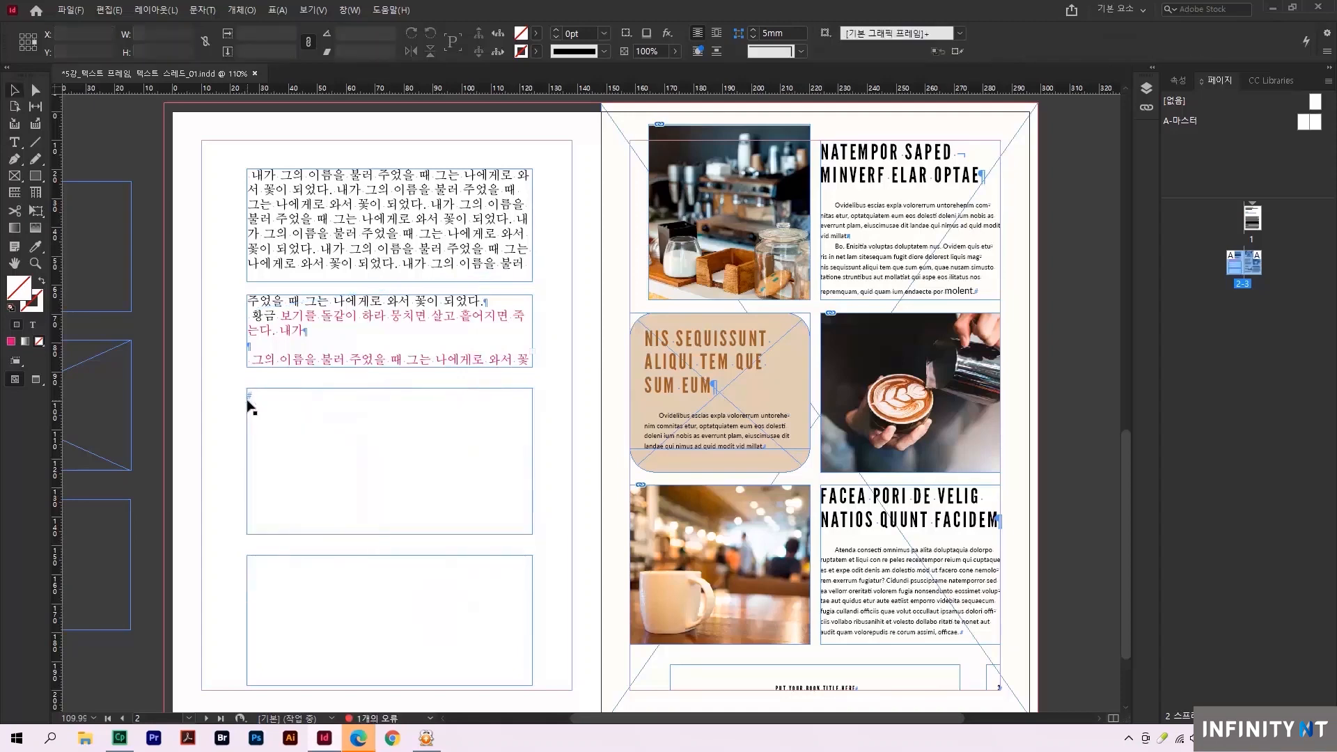
pyautogui.click(296, 267)
pyautogui.hotkey('ctrl', 'z')
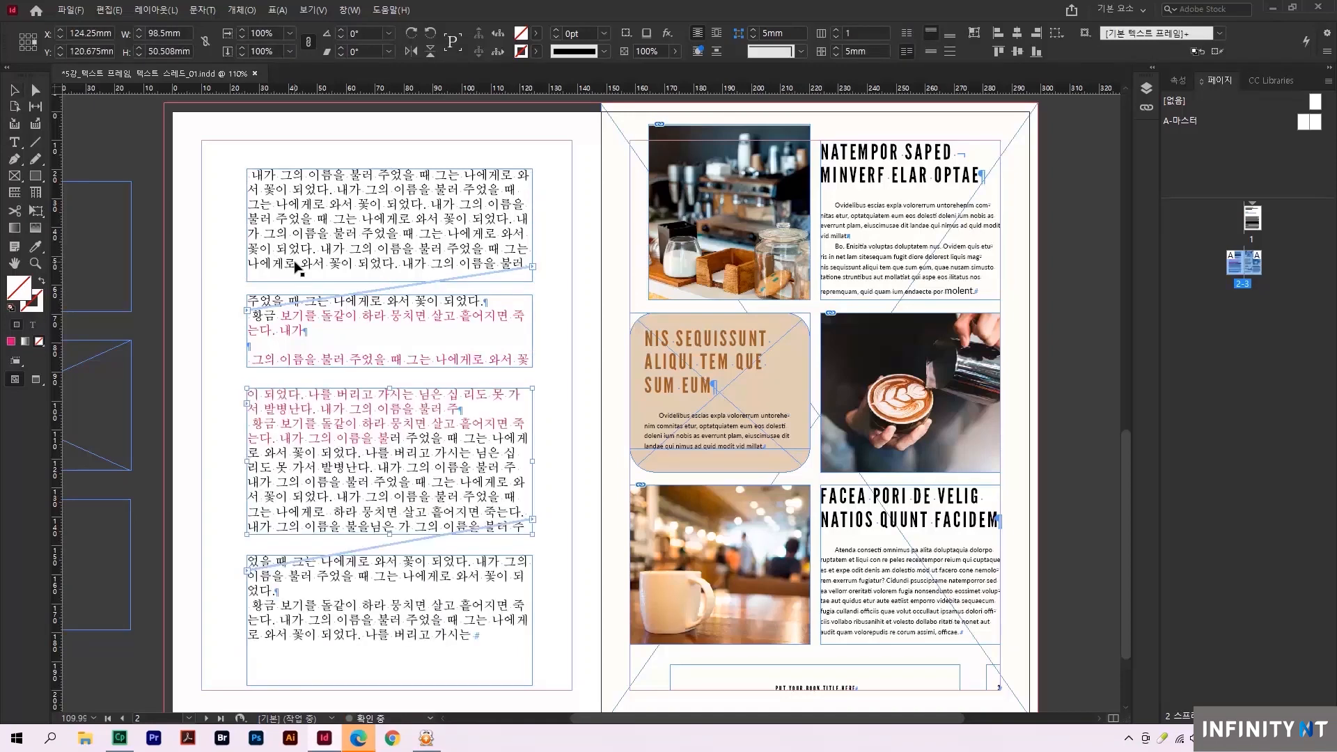
# - Break the thread at the second frame's out port so the two lower frames are disconnected from it, and deselect
pyautogui.click(299, 343)
pyautogui.click(534, 352)
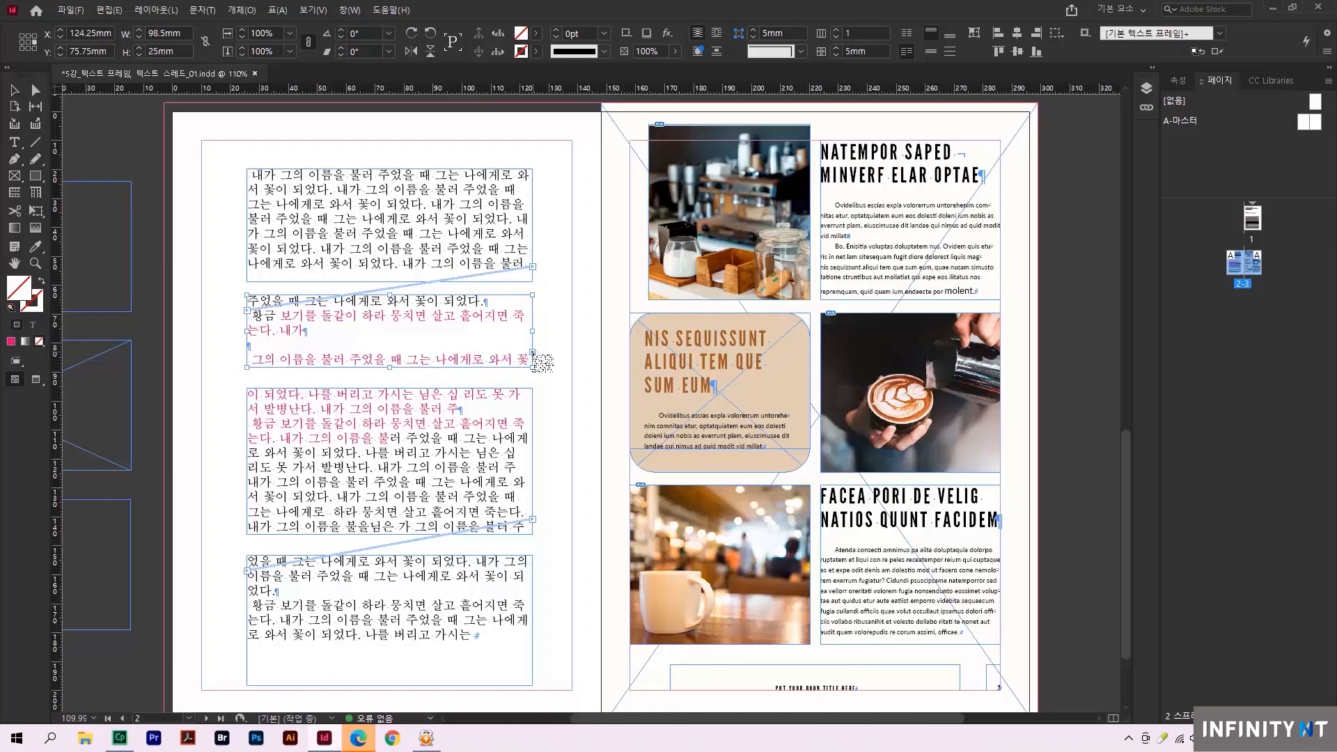
pyautogui.click(533, 352)
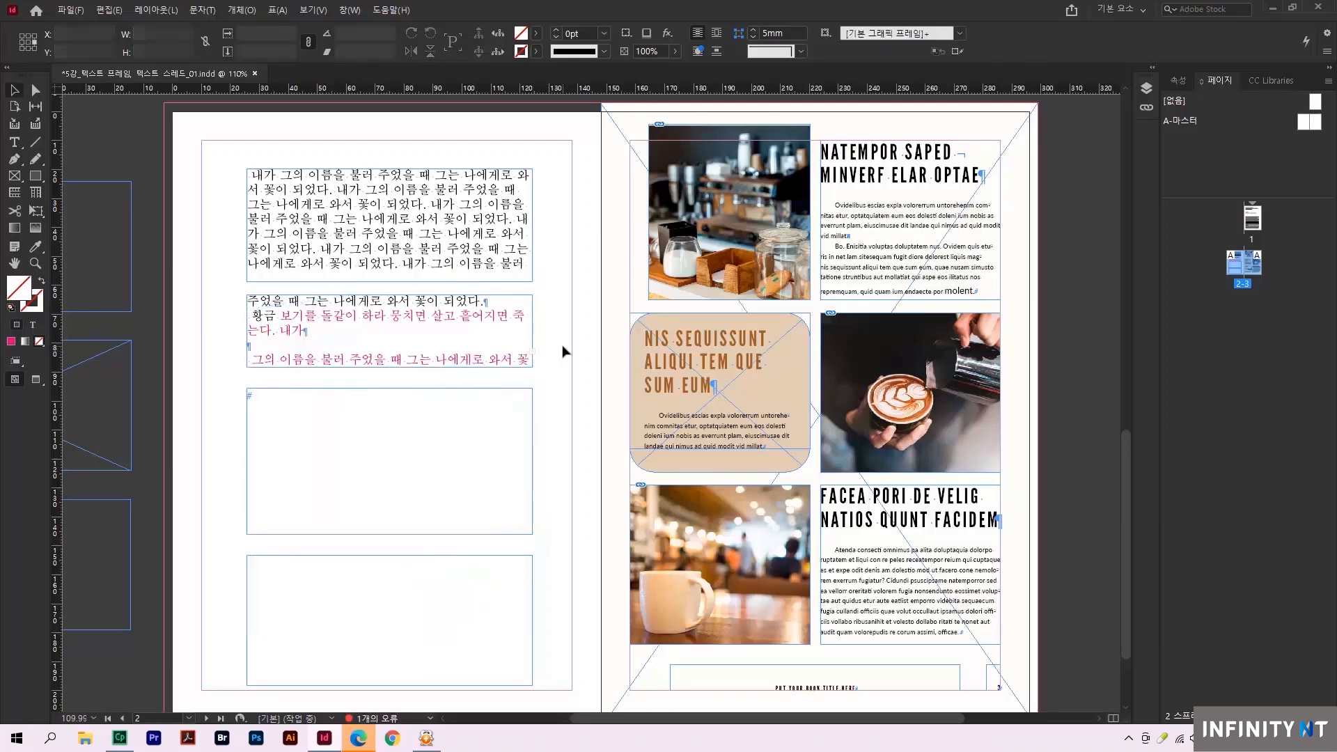
pyautogui.click(512, 327)
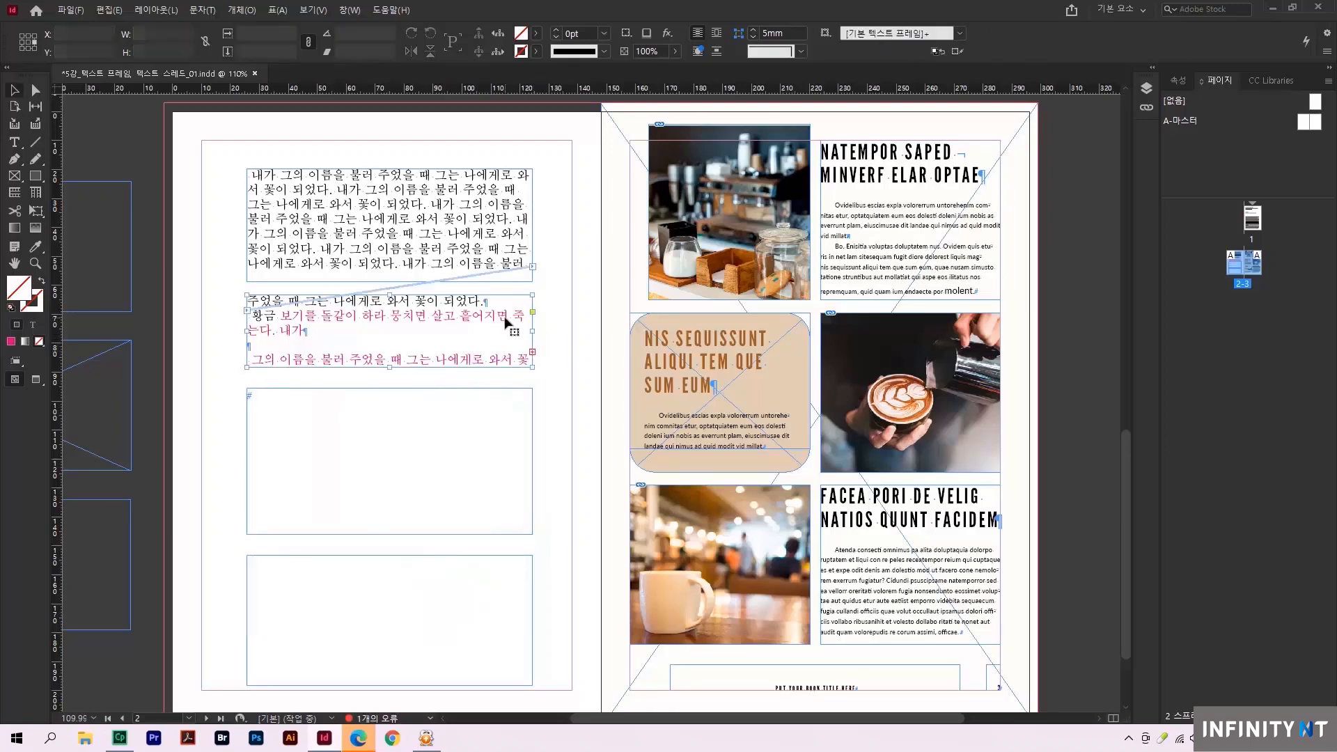
pyautogui.click(554, 326)
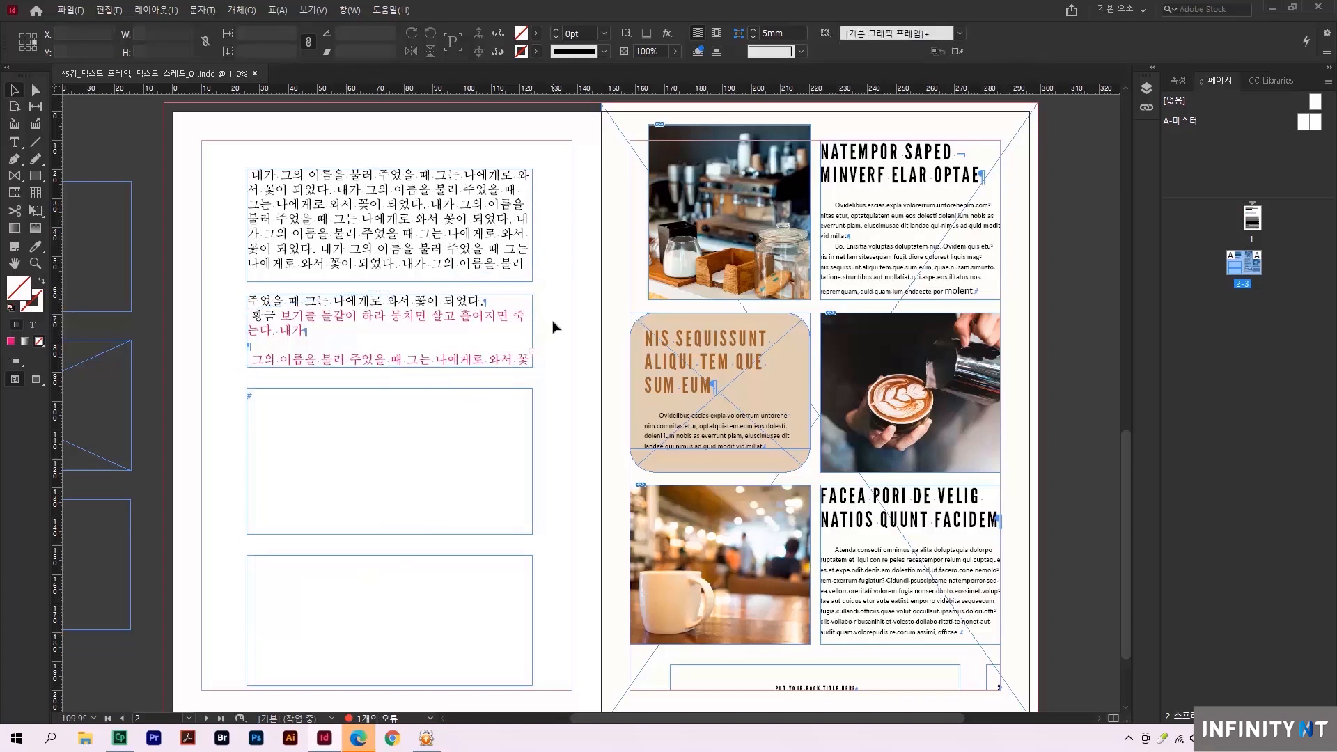